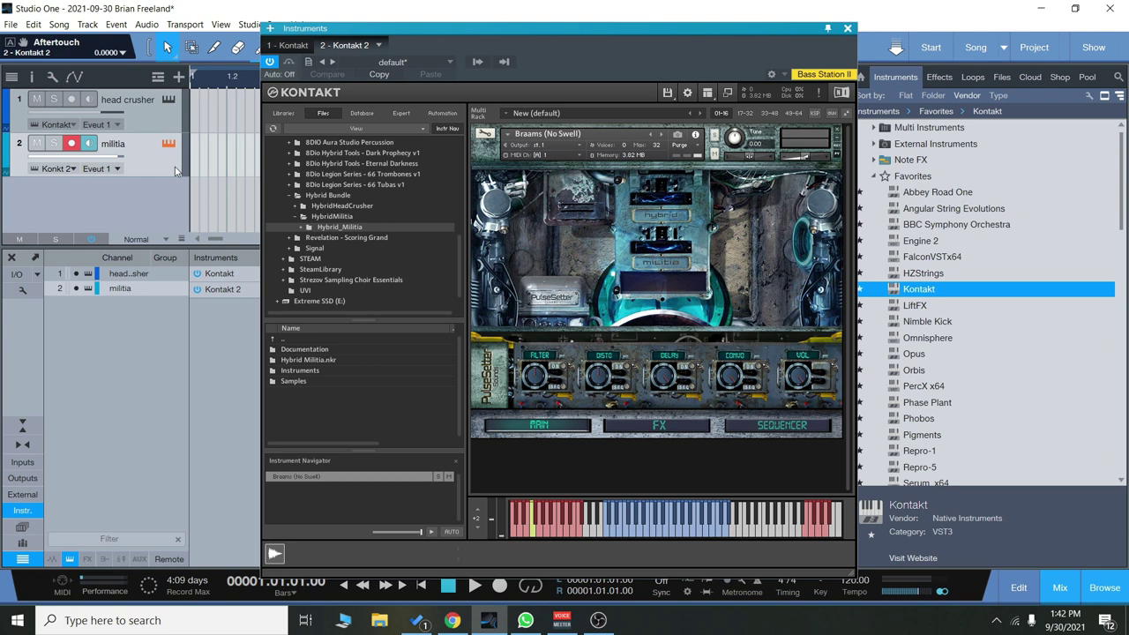
Move the instrument window clear of the track list and view the head crusher instrument, ending on the militia instrument
drag(644, 53, 689, 52)
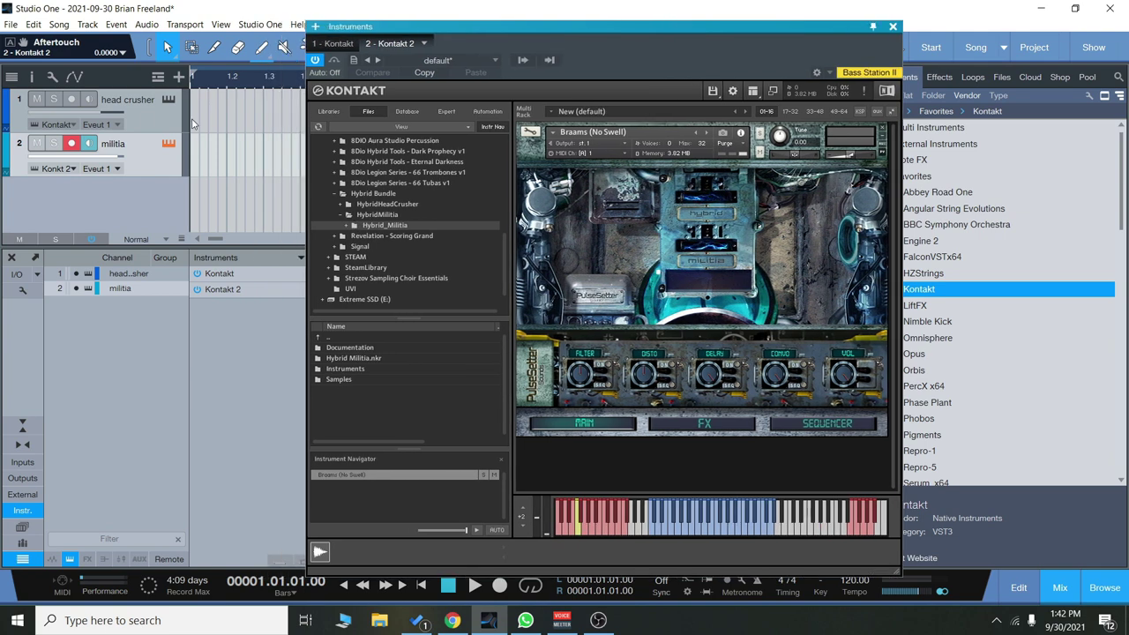
click(156, 110)
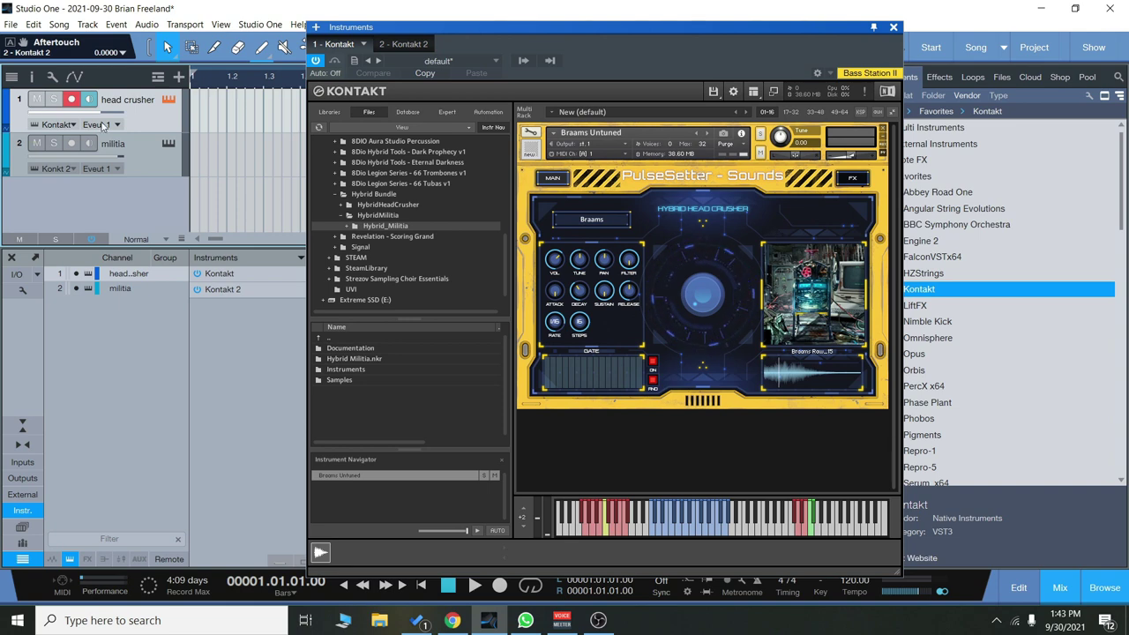
click(161, 156)
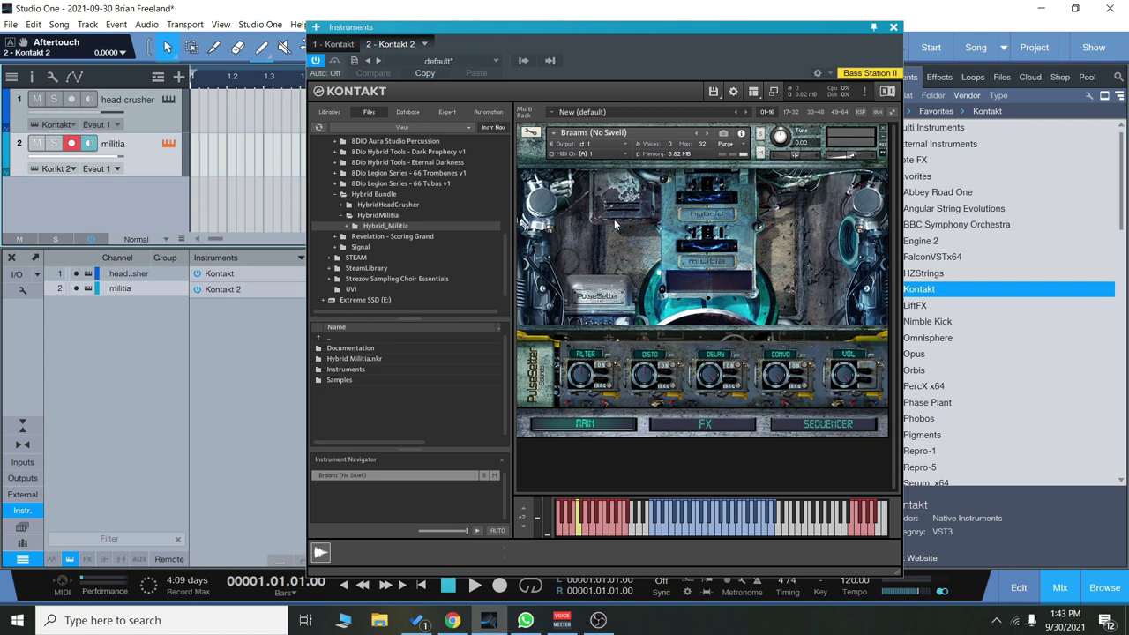
Open the Quick-Load browser for the militia track and go to Pulsesetter Sounds, HybridMilitia, Hybrid_Militia, Instruments
right_click(725, 481)
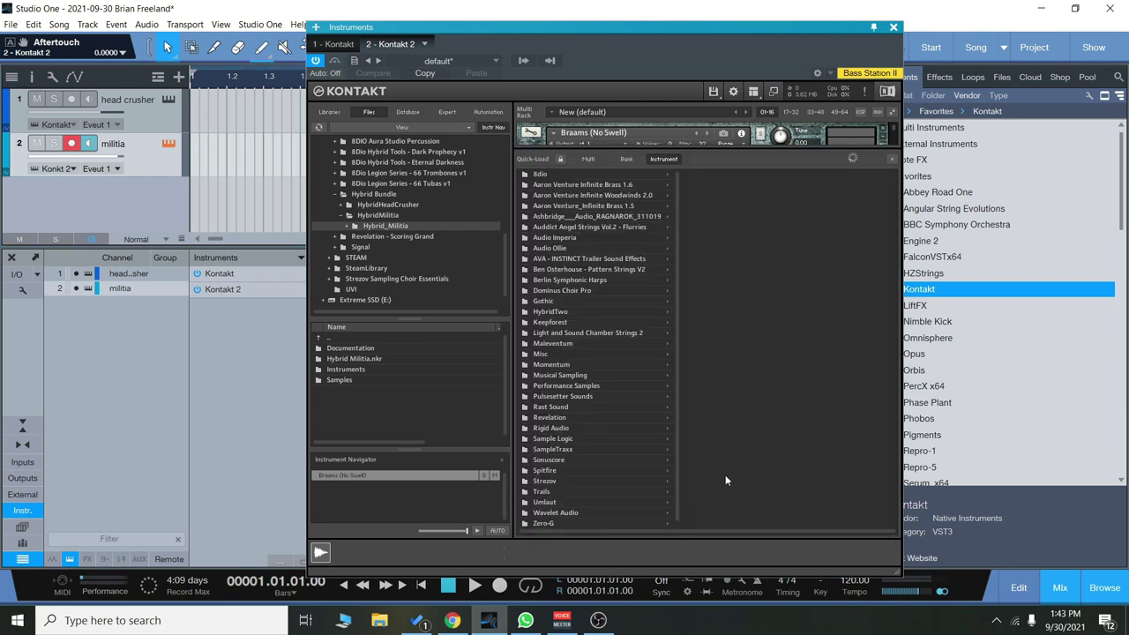
click(561, 397)
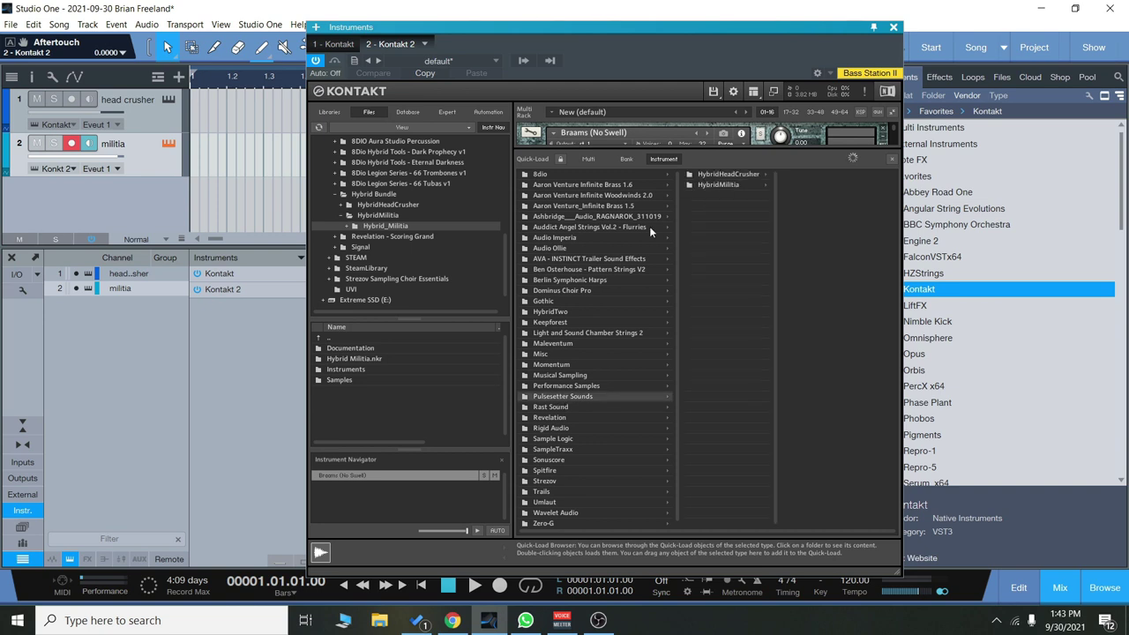
click(723, 183)
click(819, 174)
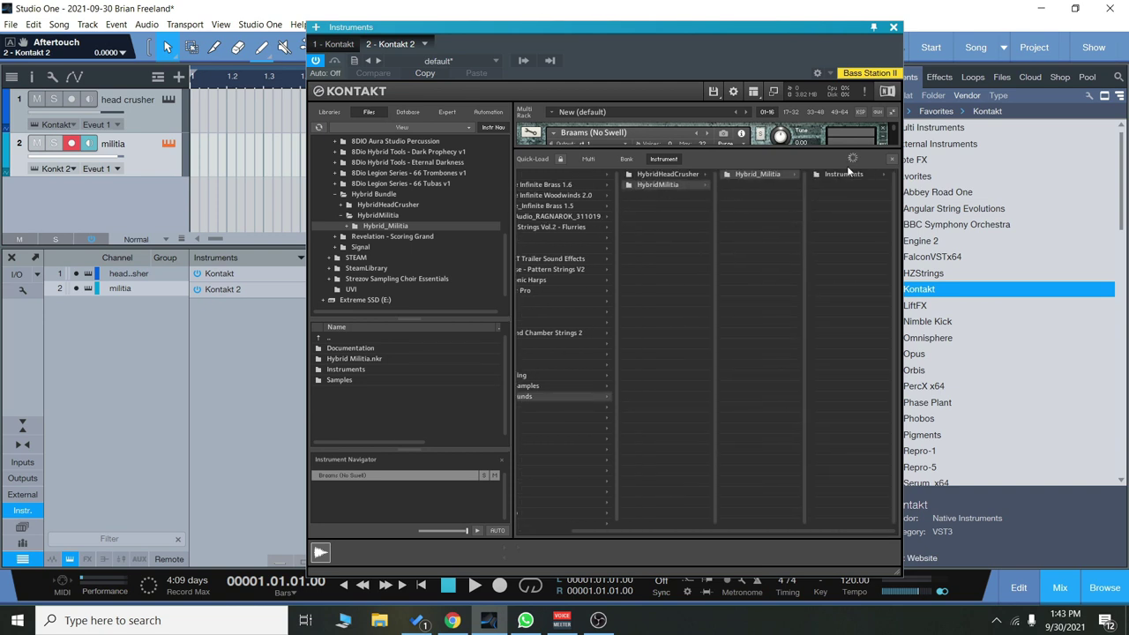
click(835, 175)
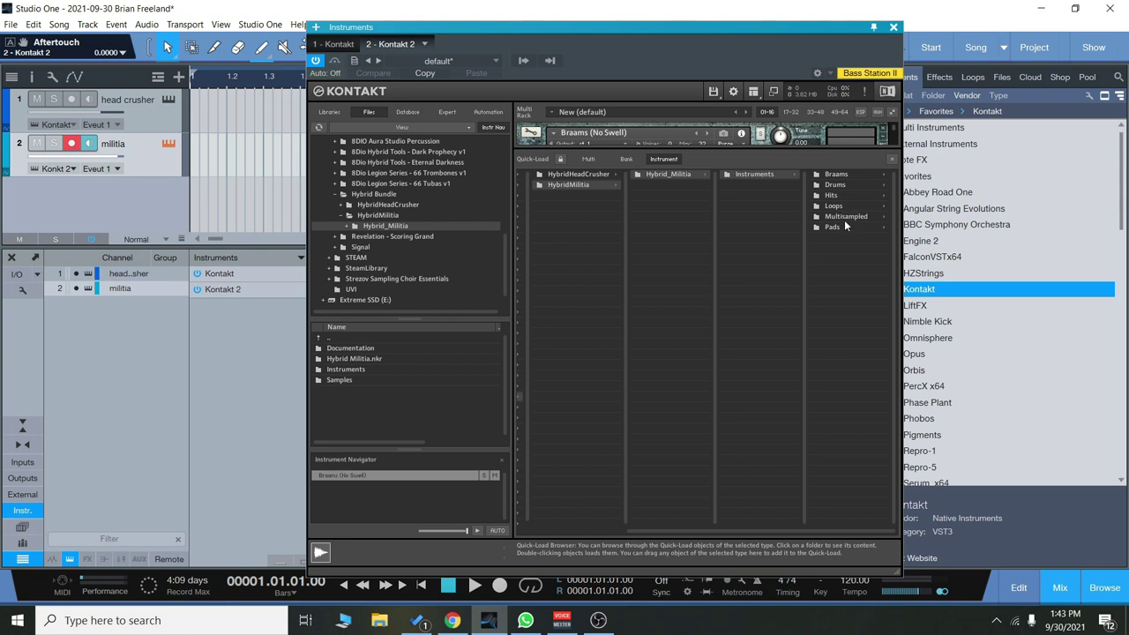
Examine the contents of the Multisampled, Loops, Drums, Hits and Pads folders of Hybrid Militia
click(846, 216)
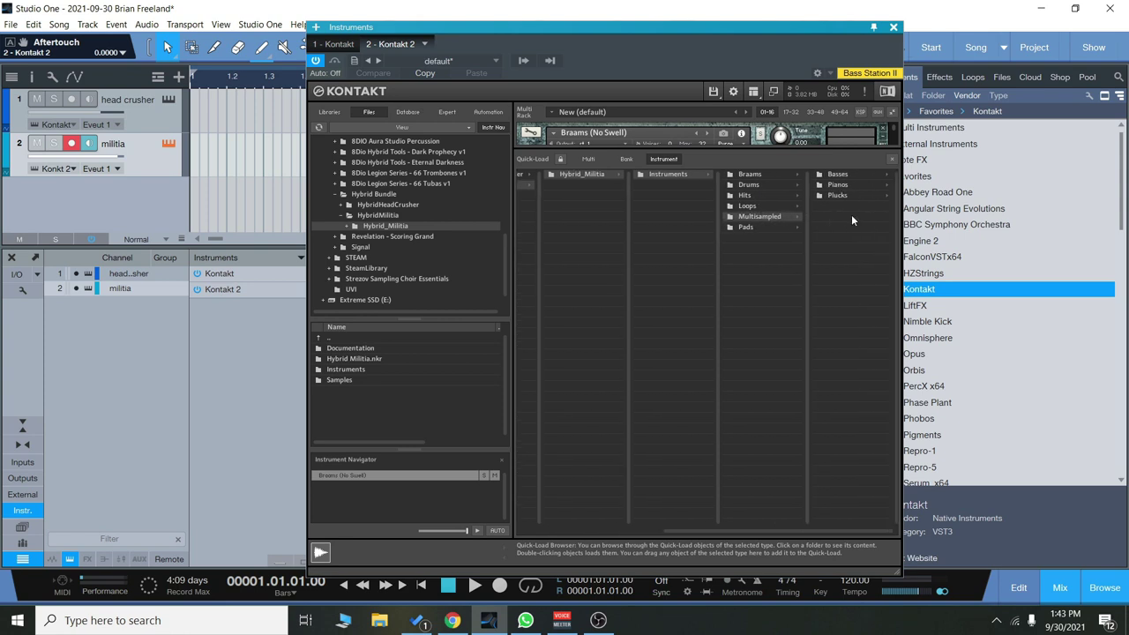
click(743, 226)
click(722, 208)
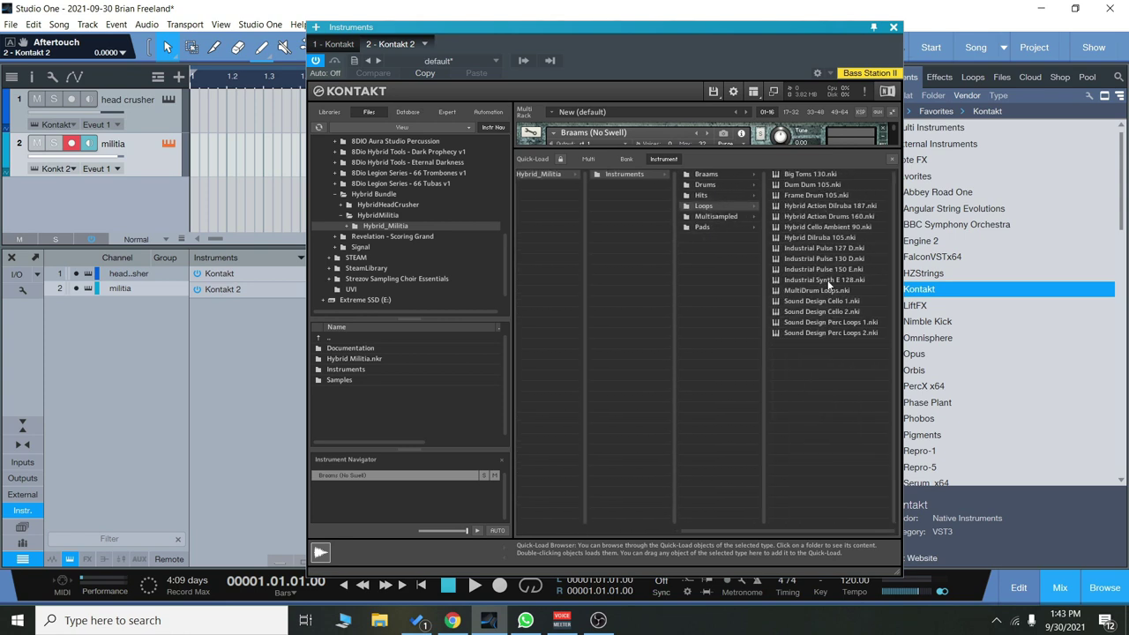
click(710, 185)
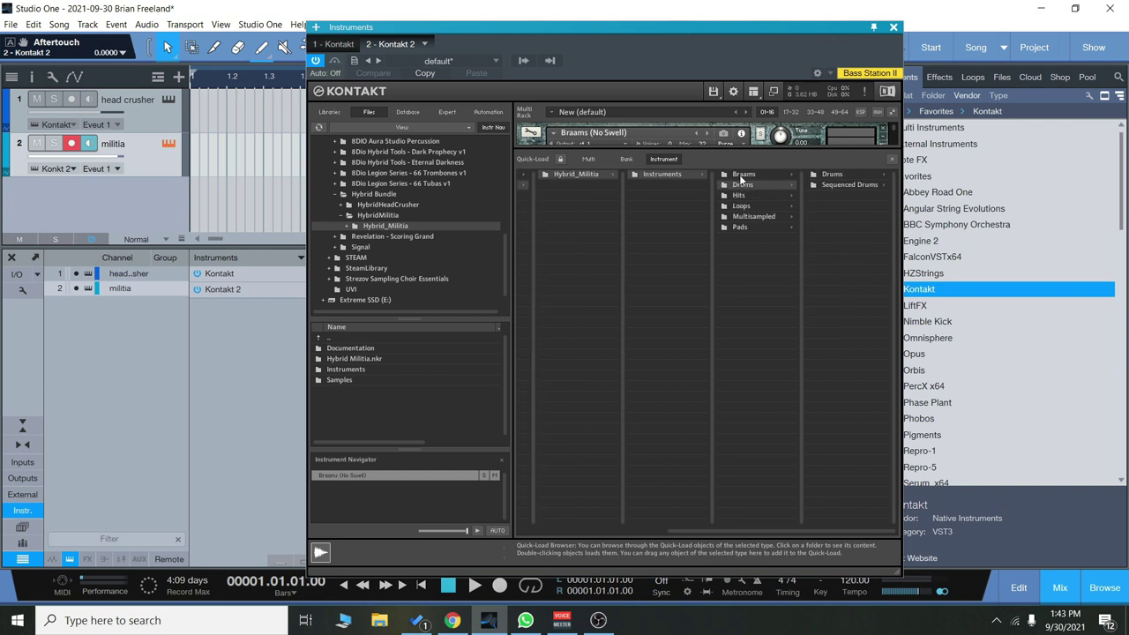
click(746, 196)
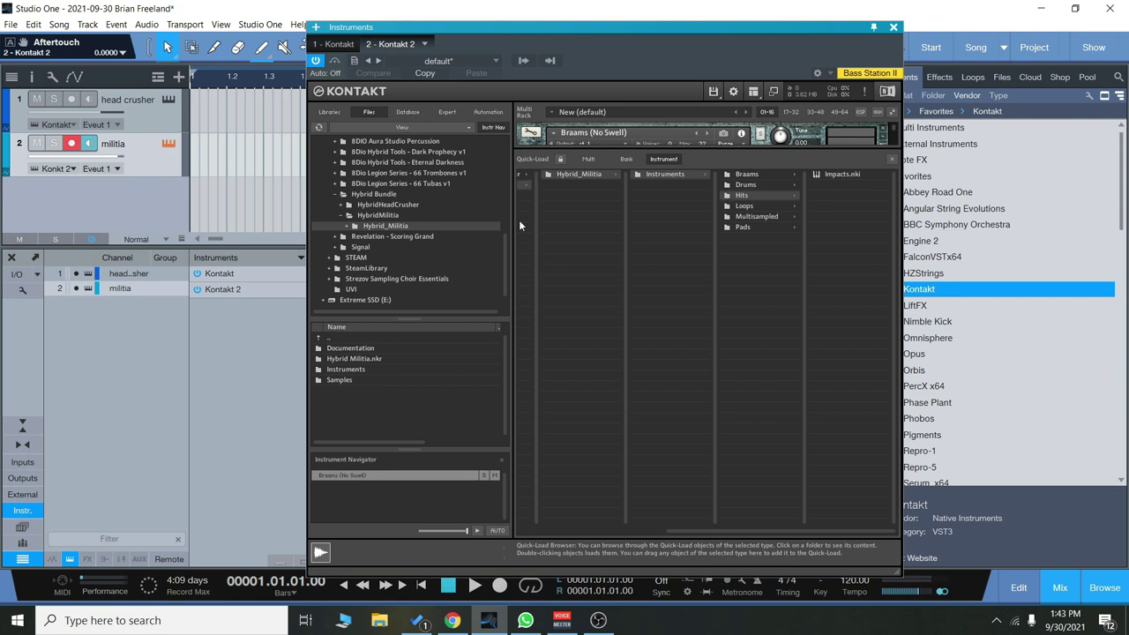
click(750, 227)
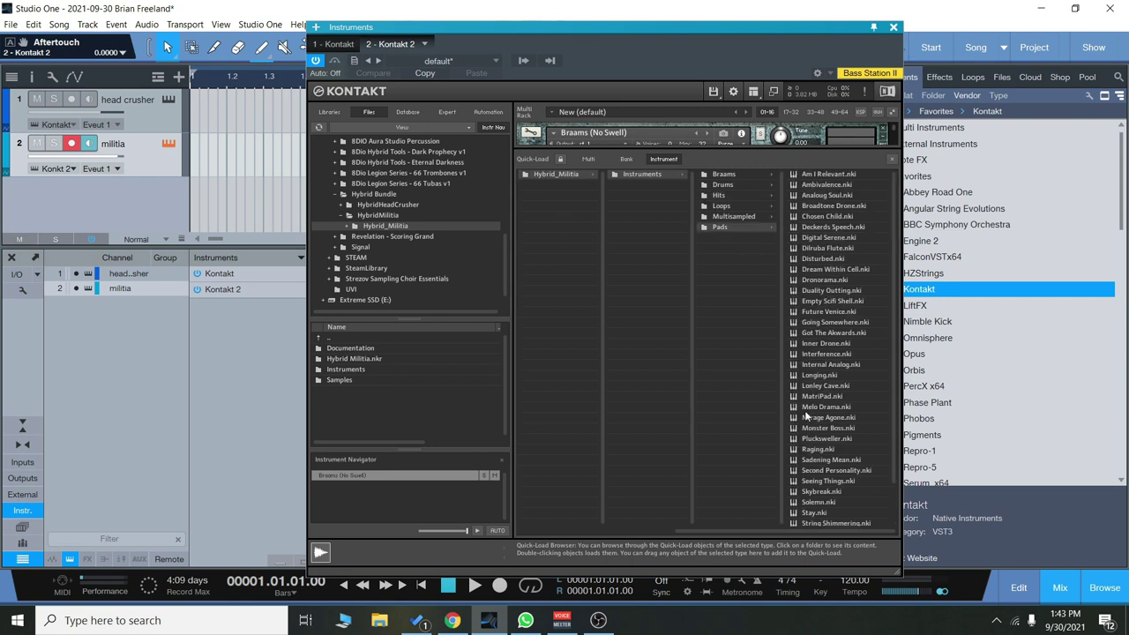
Show the head crusher instrument and examine the full patch list in the Quick-Load Instruments folder of PulseSetter Sounds - Hybrid Head Crusher
click(161, 106)
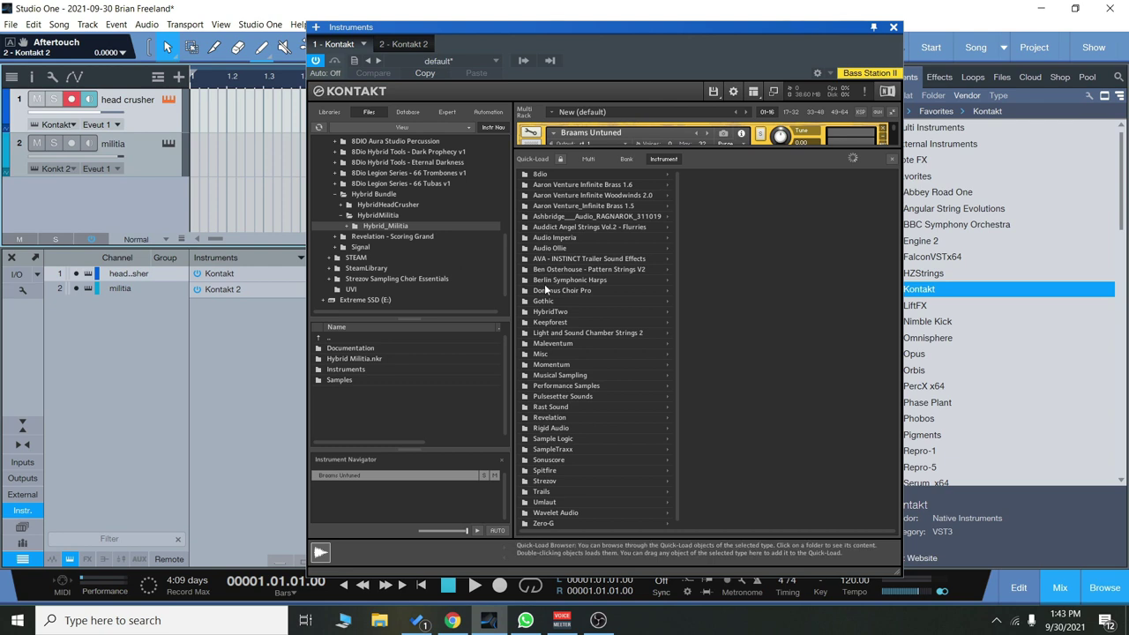
click(574, 397)
click(725, 180)
click(803, 173)
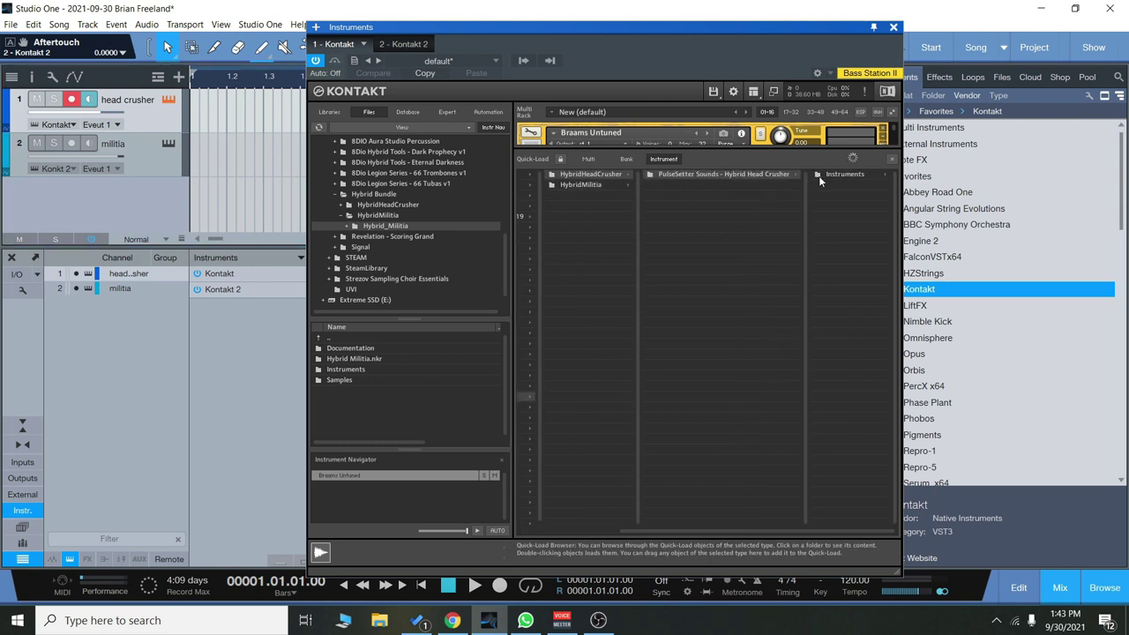
click(819, 176)
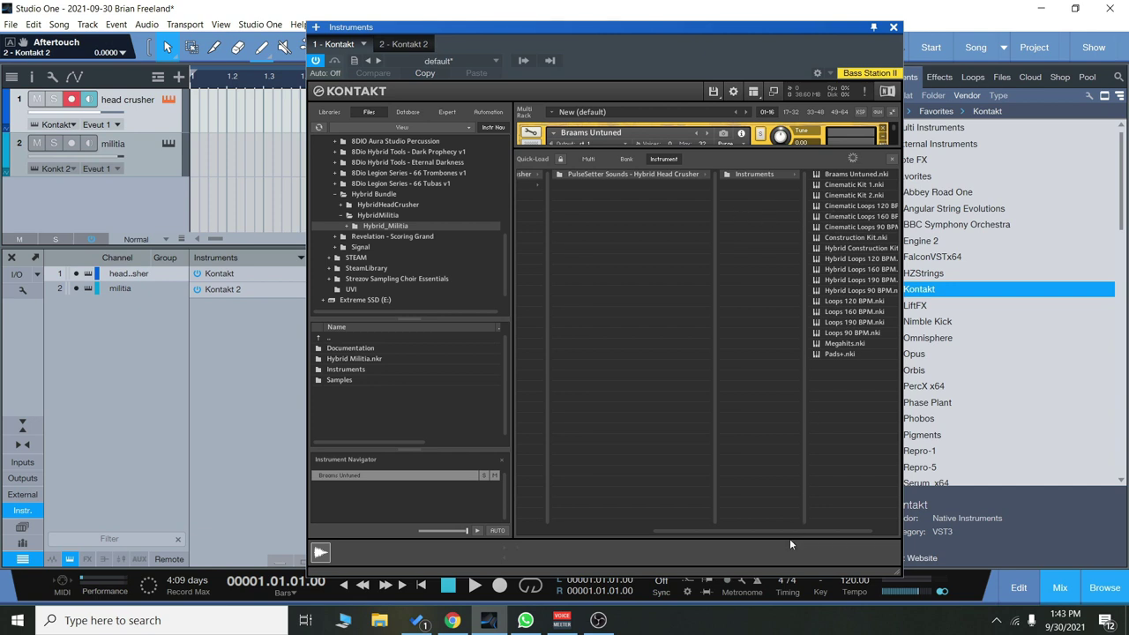
drag(790, 533, 831, 530)
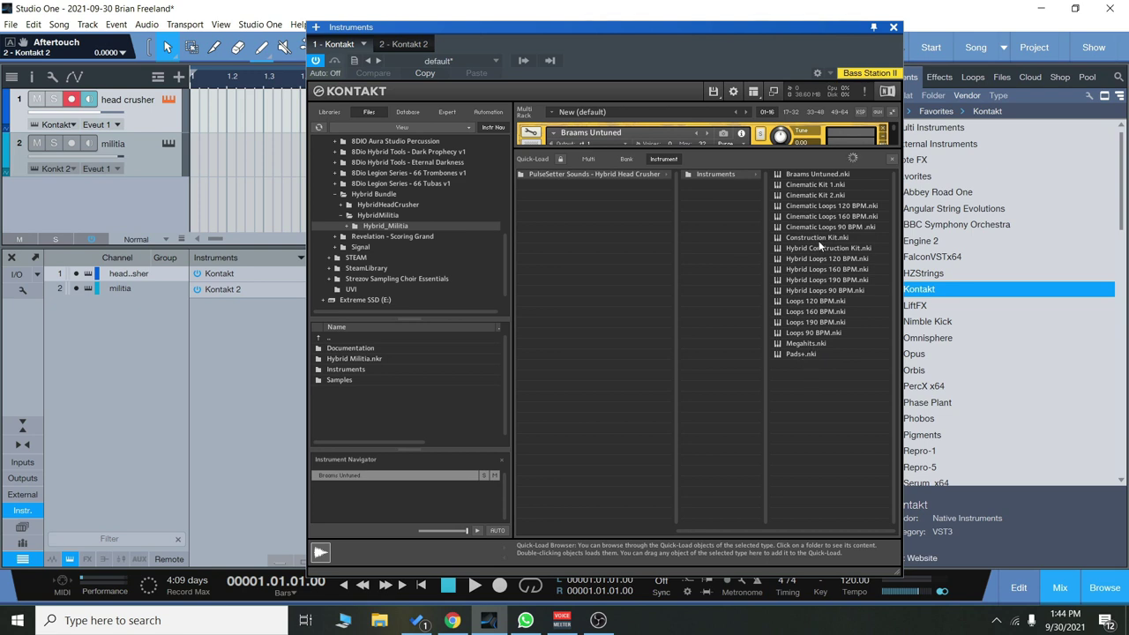
Turn on the filter for the militia Braams patch, adjust its cutoff to about 10.1k, and return to the instrument's main page
click(159, 170)
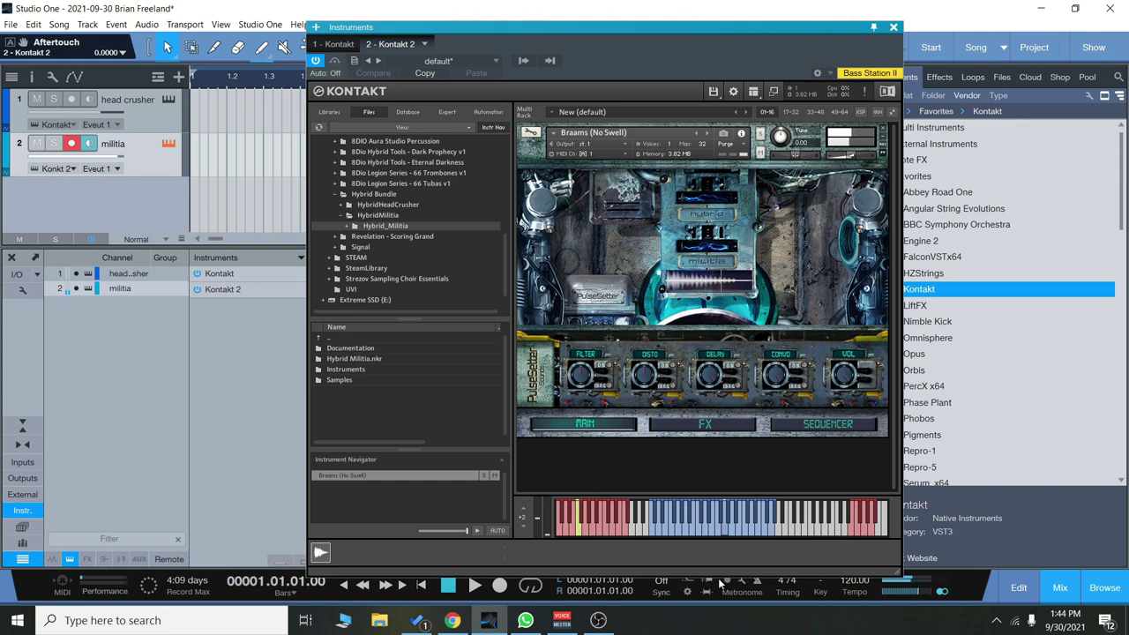
click(701, 428)
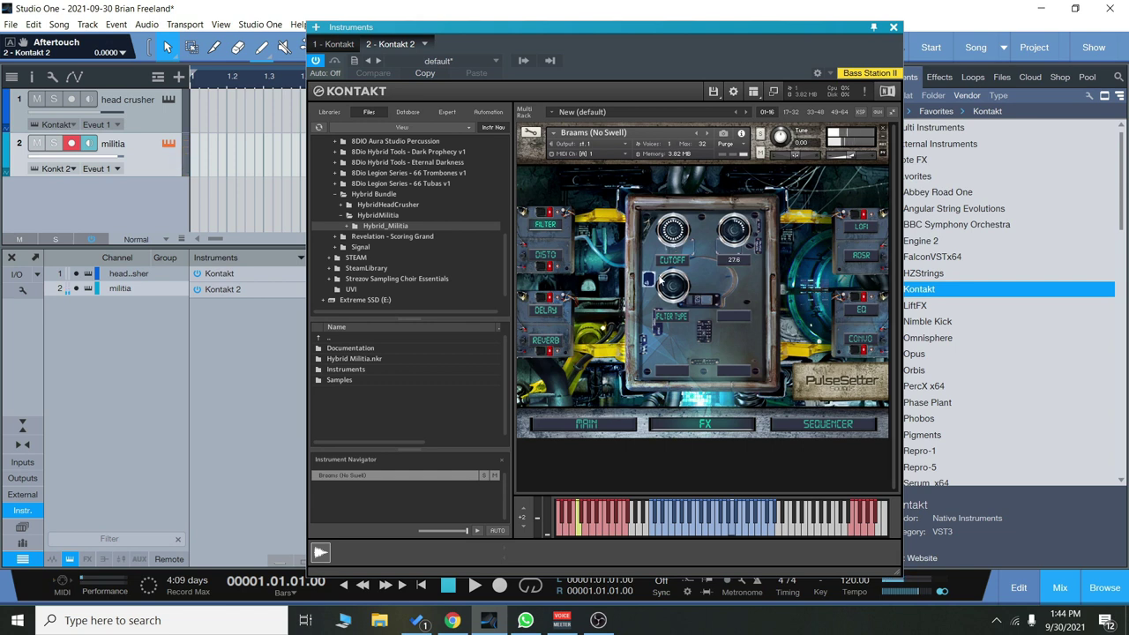
mouse_move(651, 284)
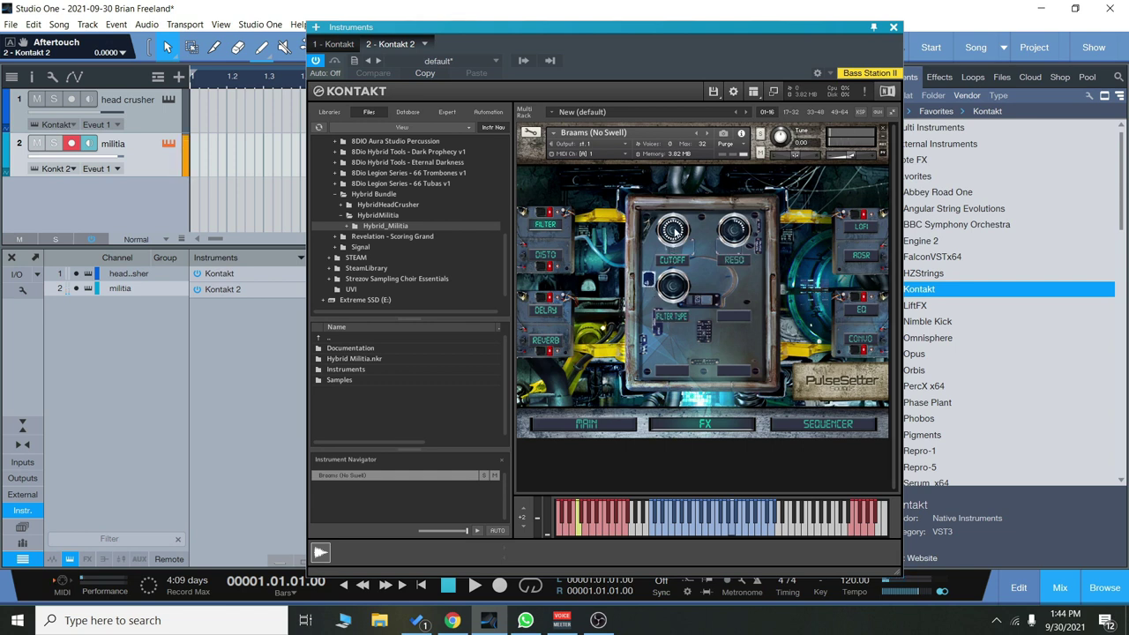
mouse_move(679, 253)
drag(679, 253, 703, 228)
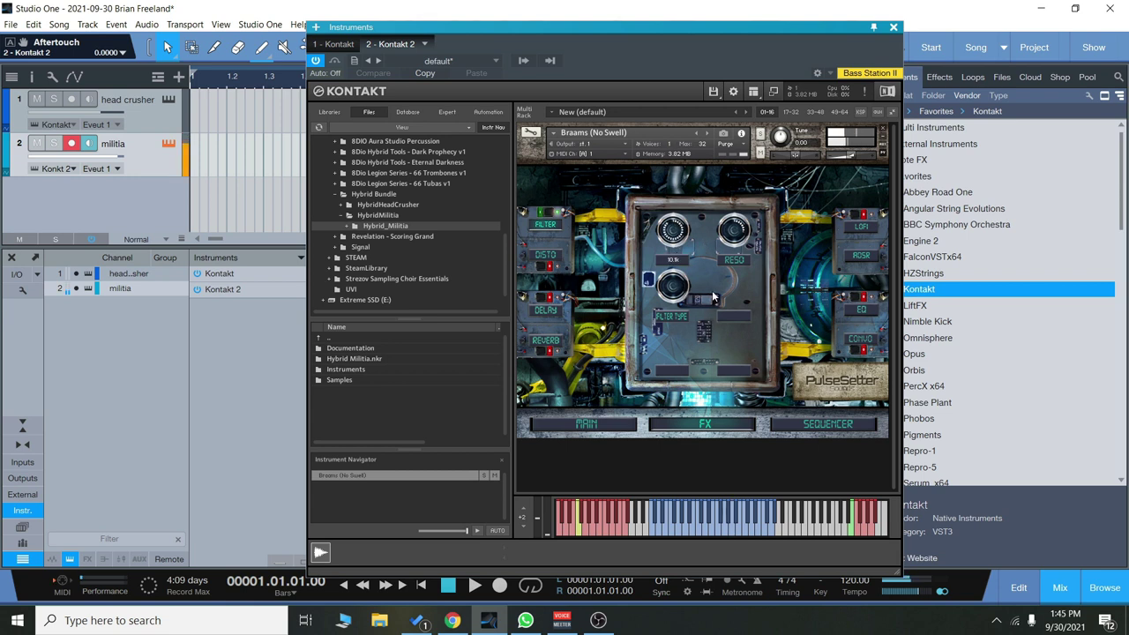
click(585, 423)
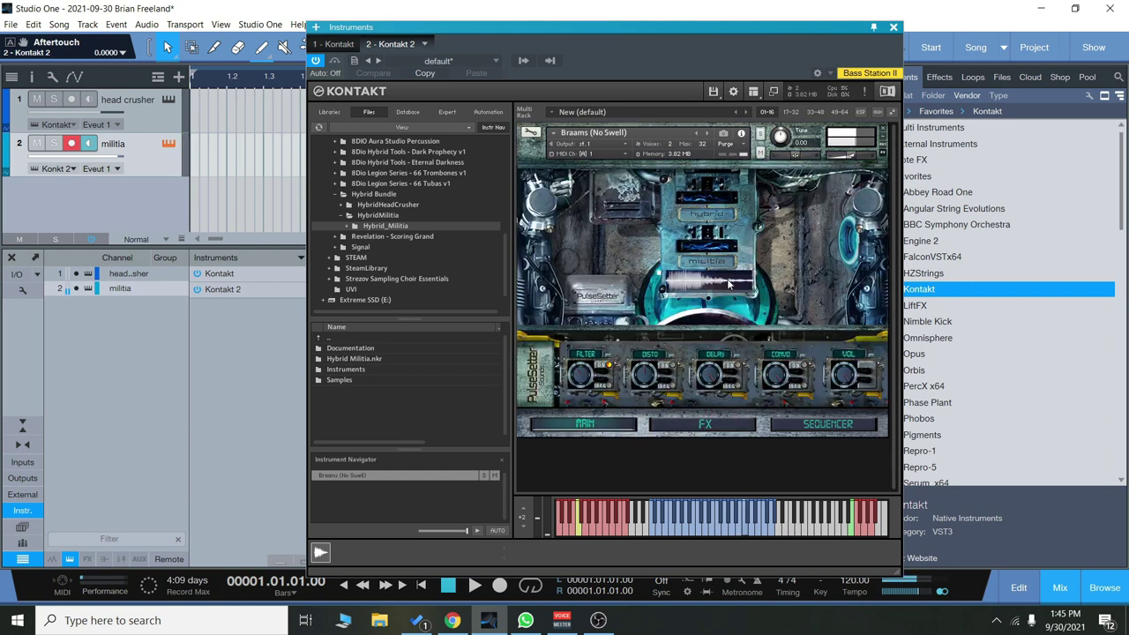
Load the Bombo Epic HM drum patch in the militia instrument and audition its blue notes with different red keyswitches
click(580, 535)
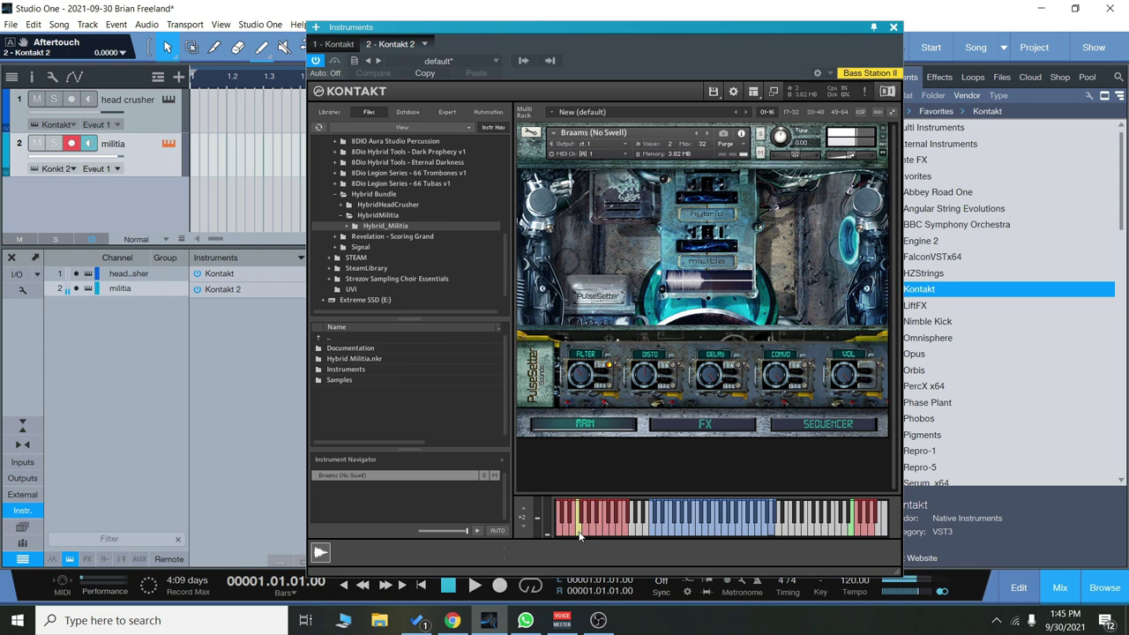
click(606, 522)
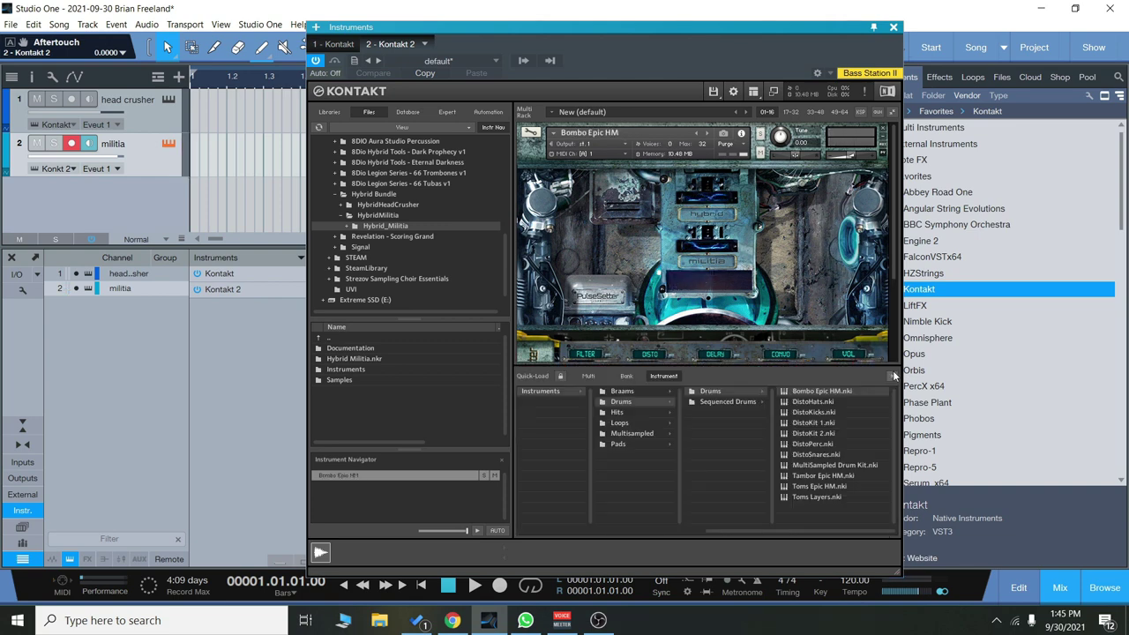
click(653, 531)
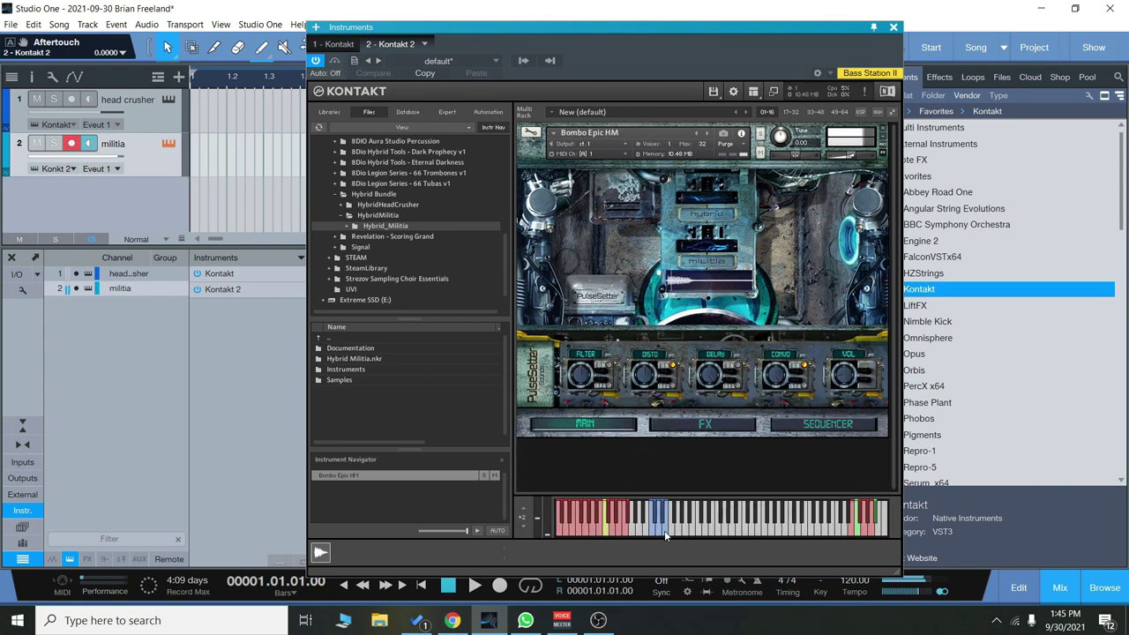
click(612, 532)
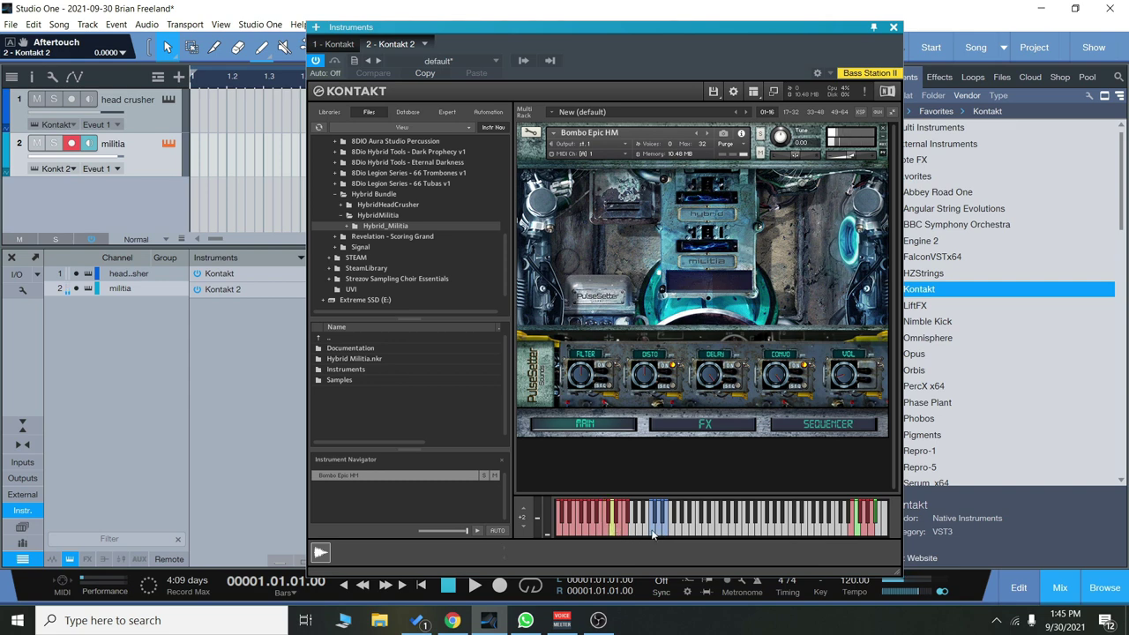
click(660, 535)
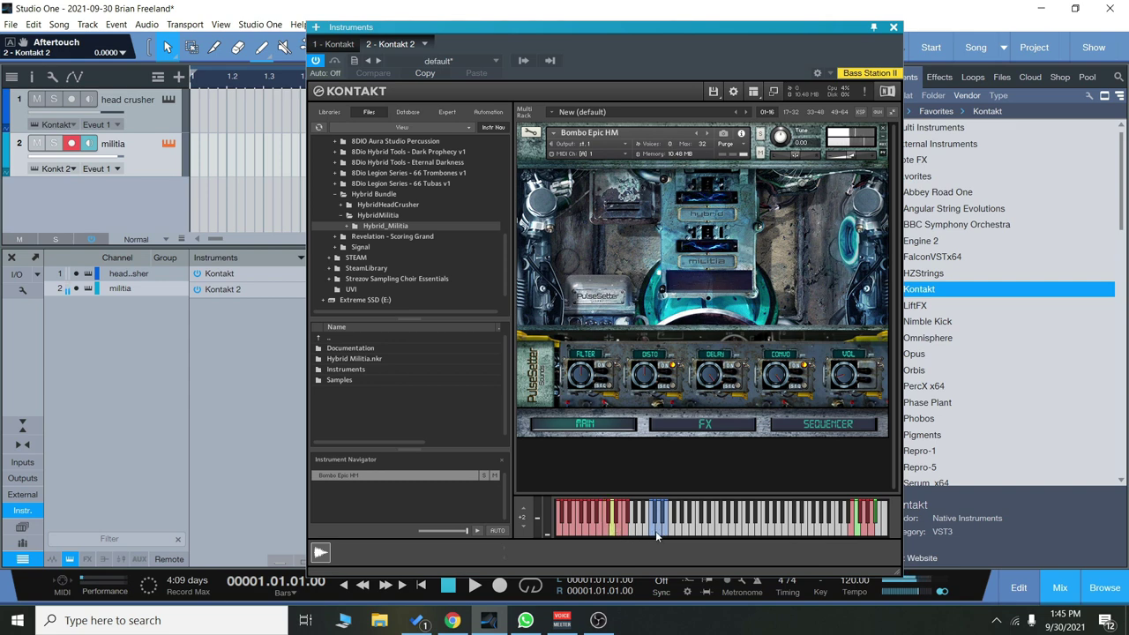
click(662, 519)
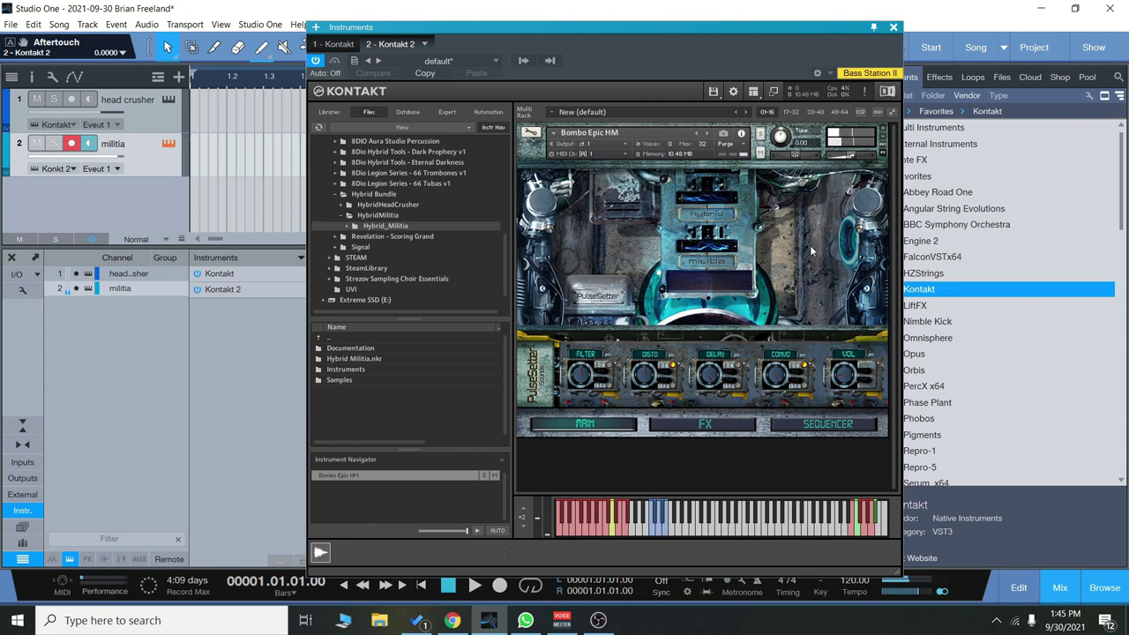
Advance through the drum patches past DistoHats to DistoKicks and try several of its red keyswitches
click(714, 136)
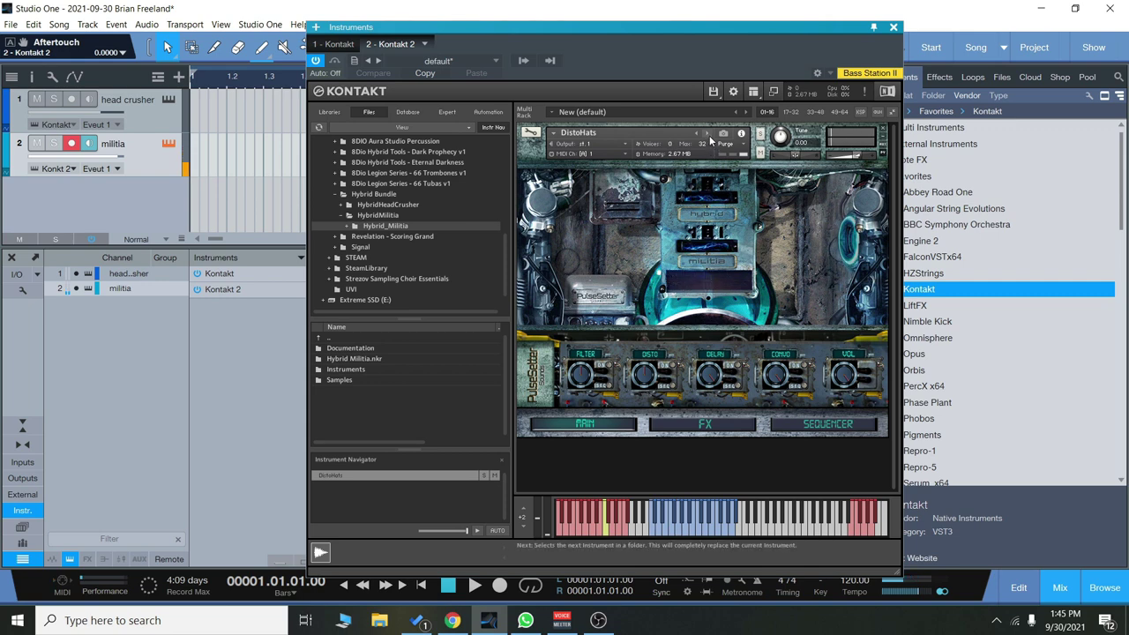
click(709, 133)
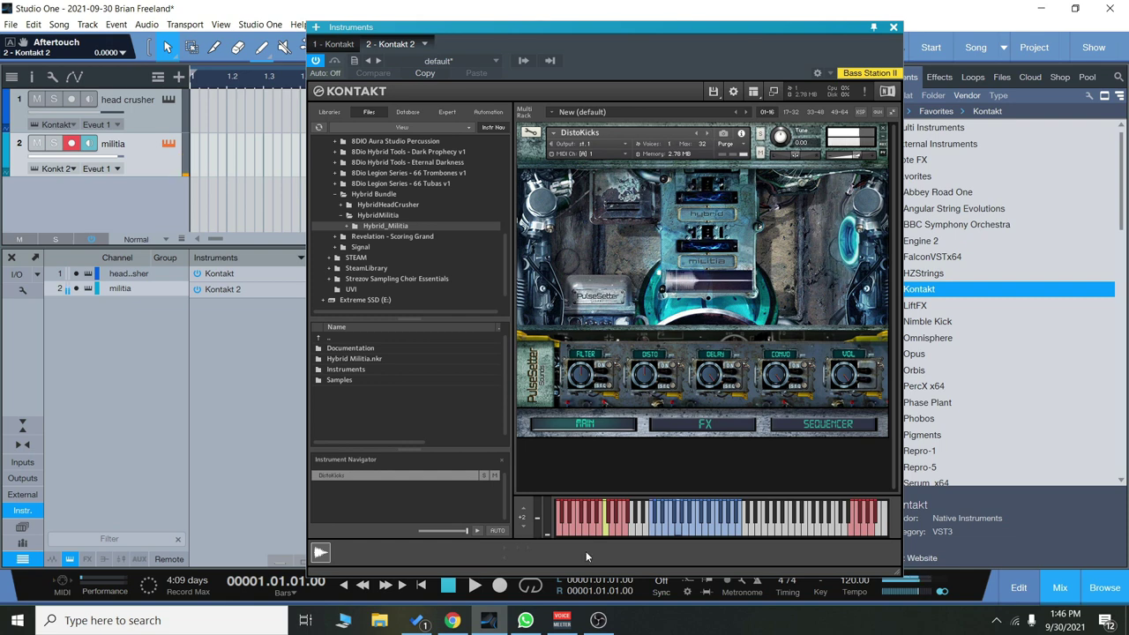
click(587, 529)
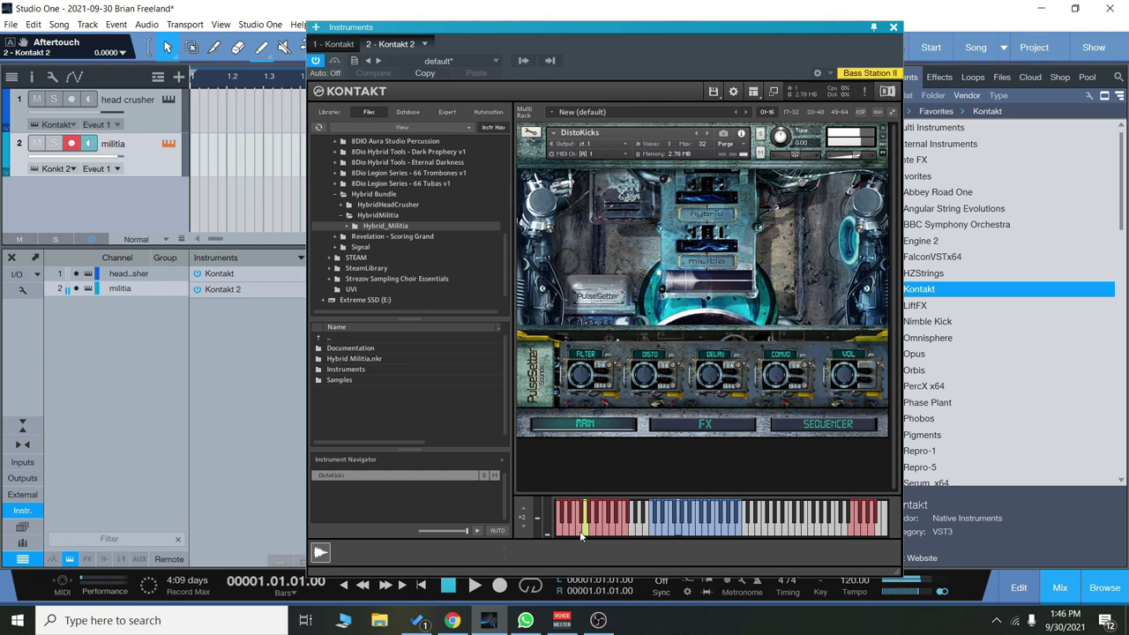
click(579, 531)
click(569, 532)
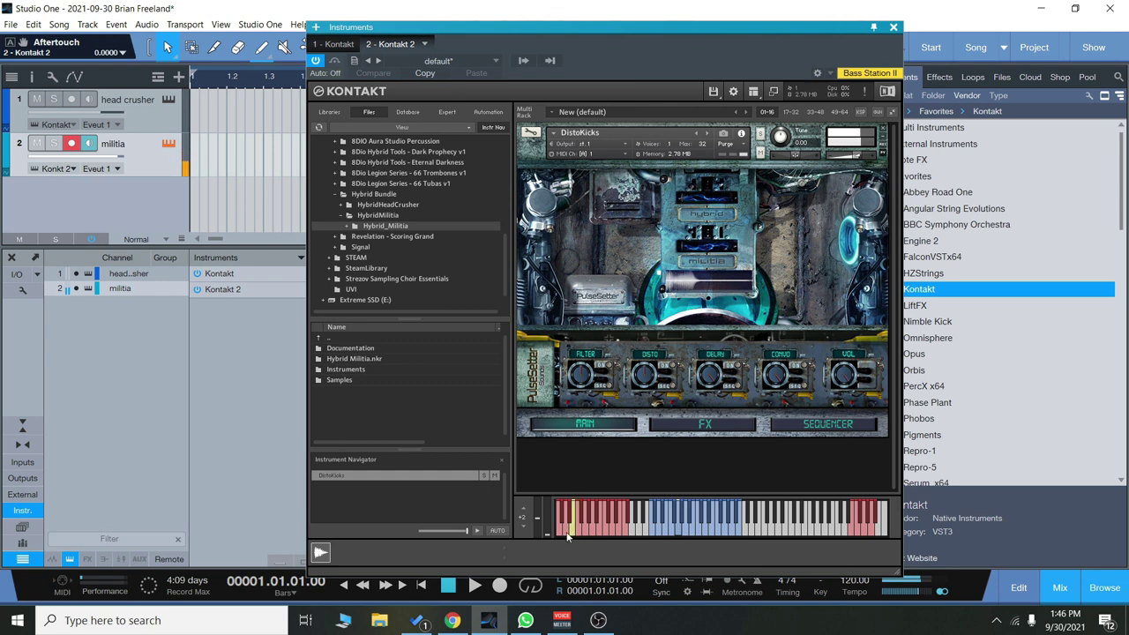
click(567, 535)
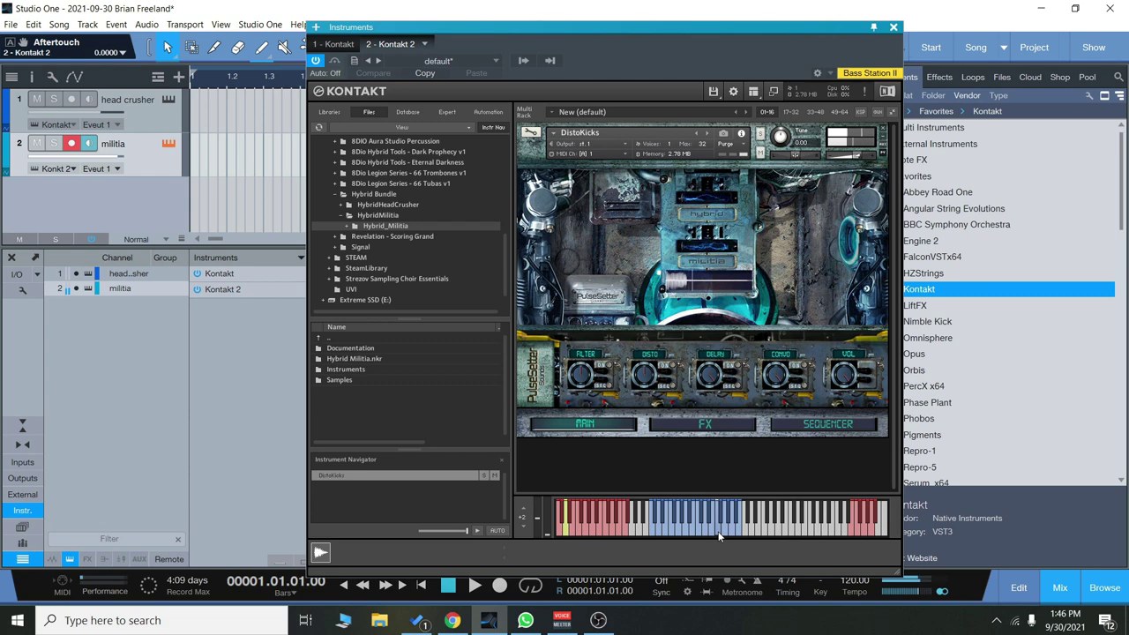
Load the MultiSampled Drum Kit patch in the militia instrument and audition several of its blue-mapped notes
click(654, 533)
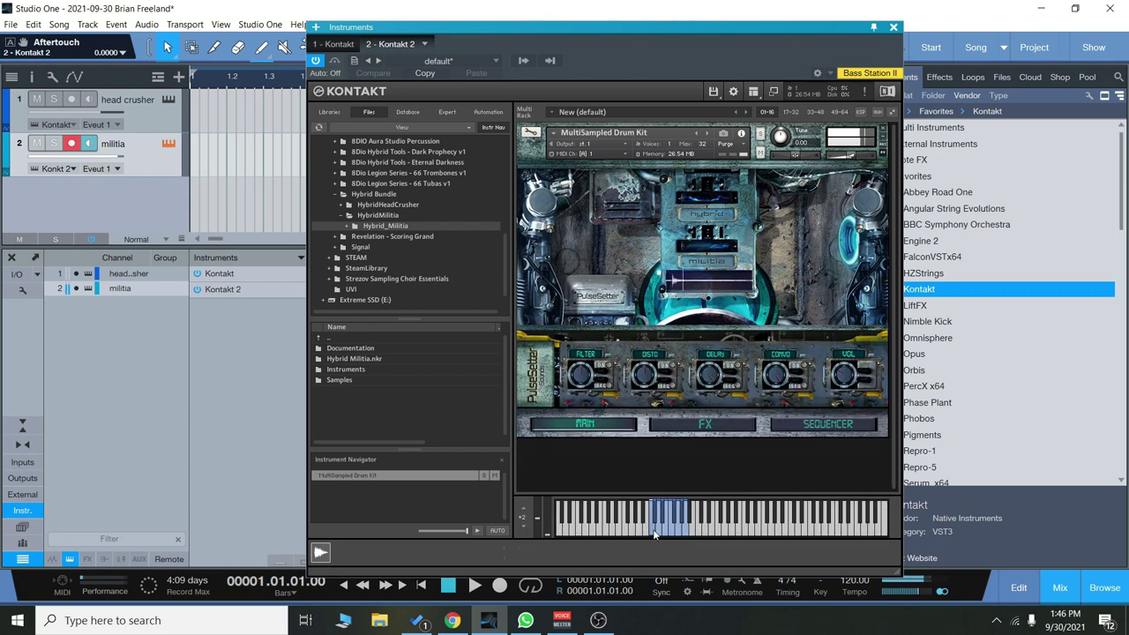
click(668, 531)
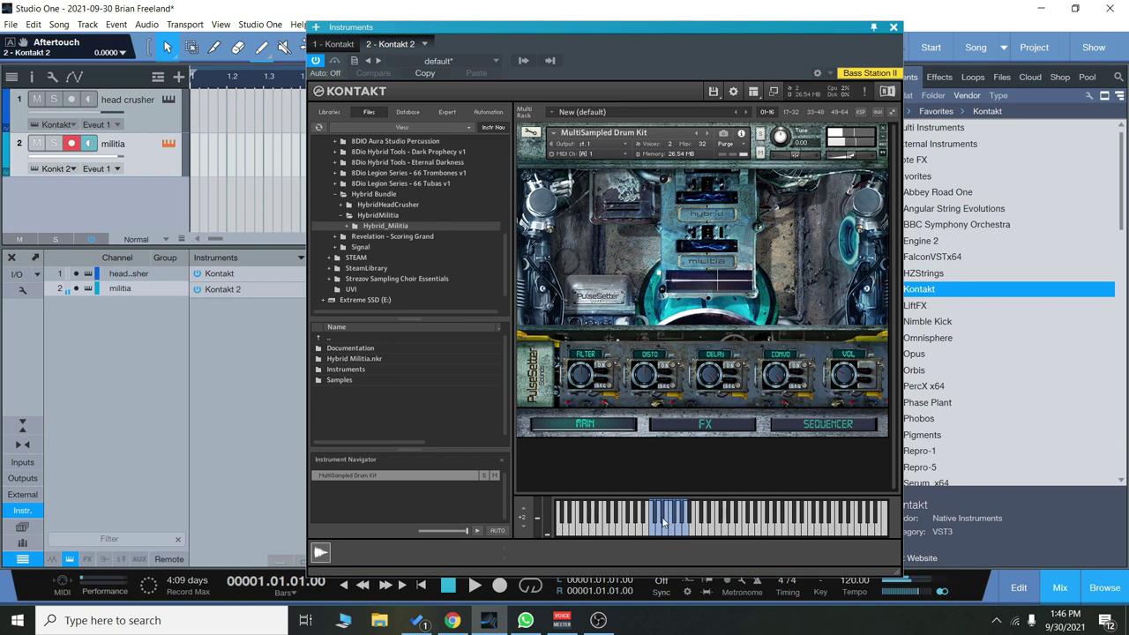
click(658, 519)
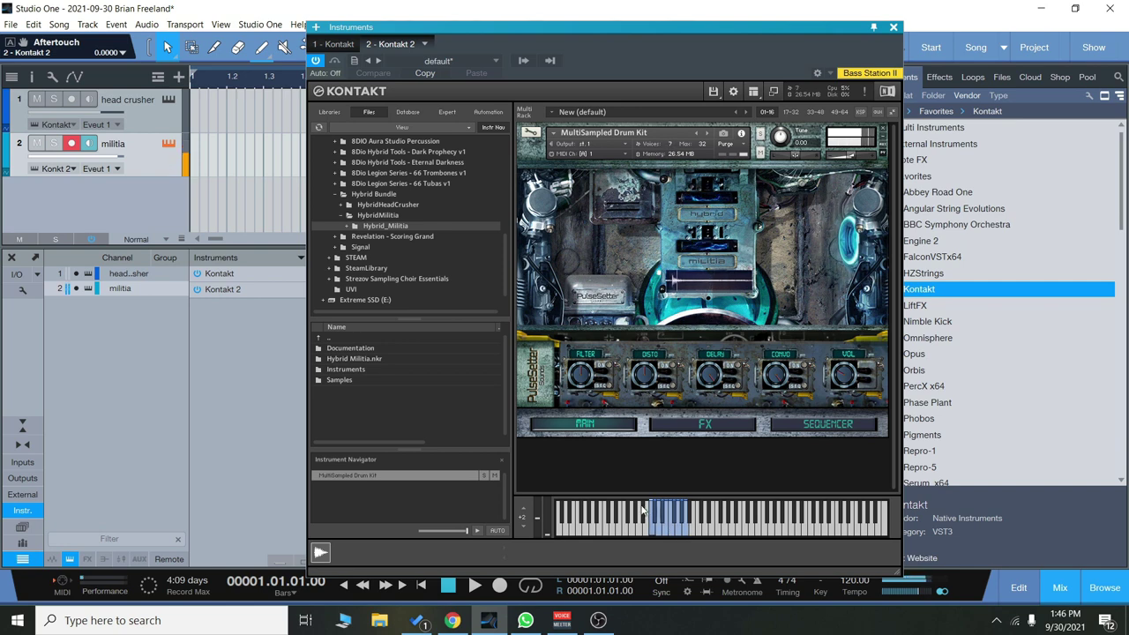
Finish auditioning the MultiSampled Drum Kit, then load the Toms Epic HM drum patch and play its blue-mapped notes
click(638, 513)
click(639, 514)
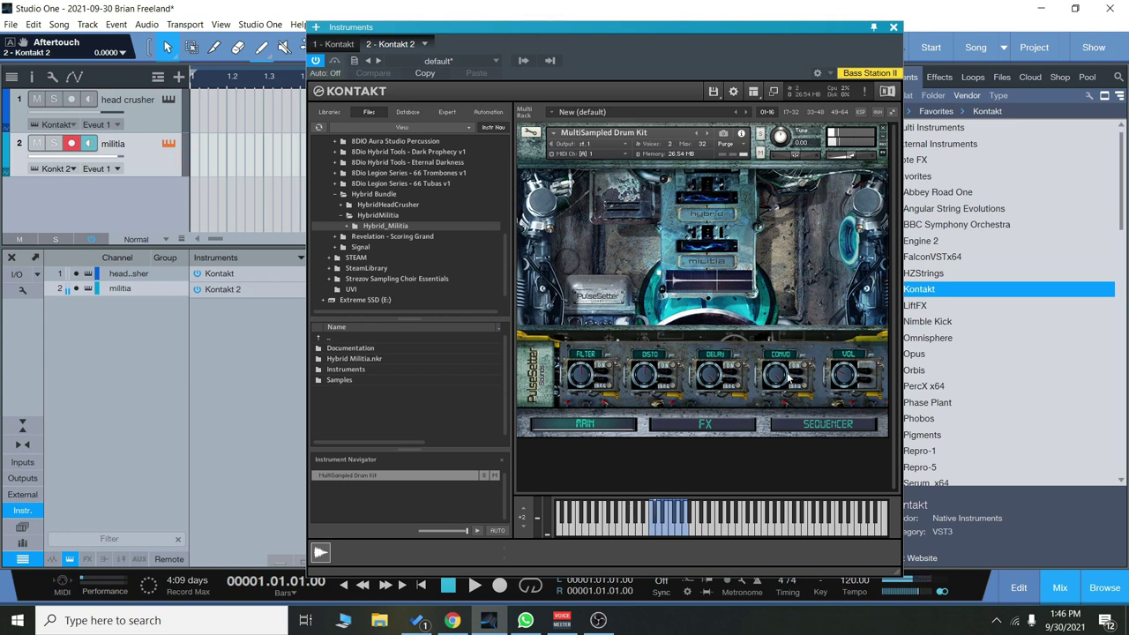
click(657, 529)
click(663, 531)
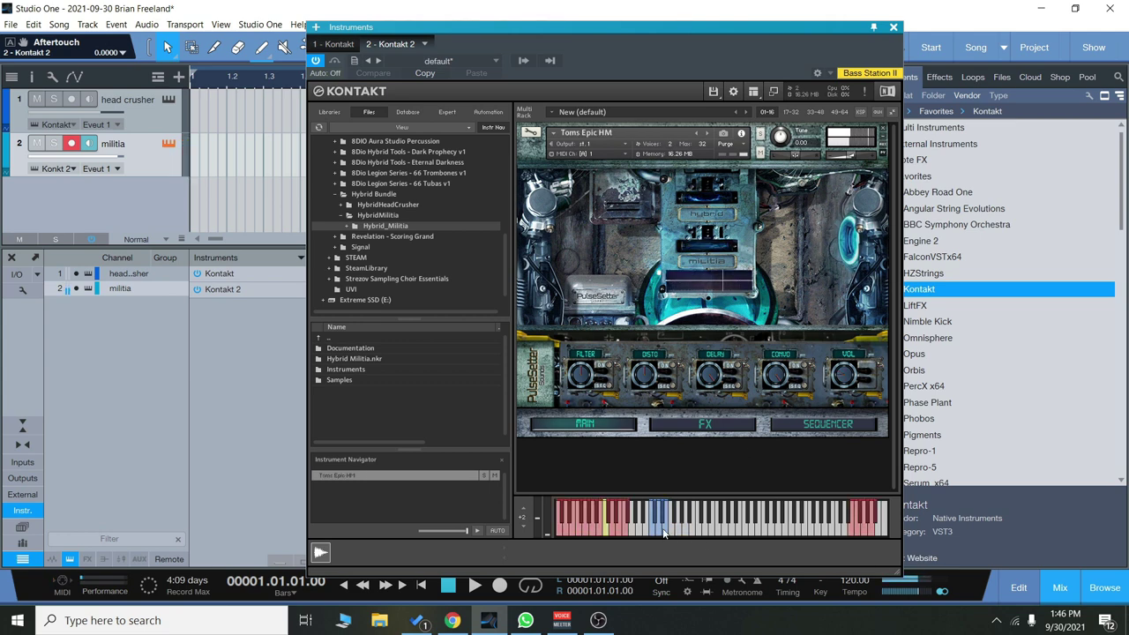
click(665, 531)
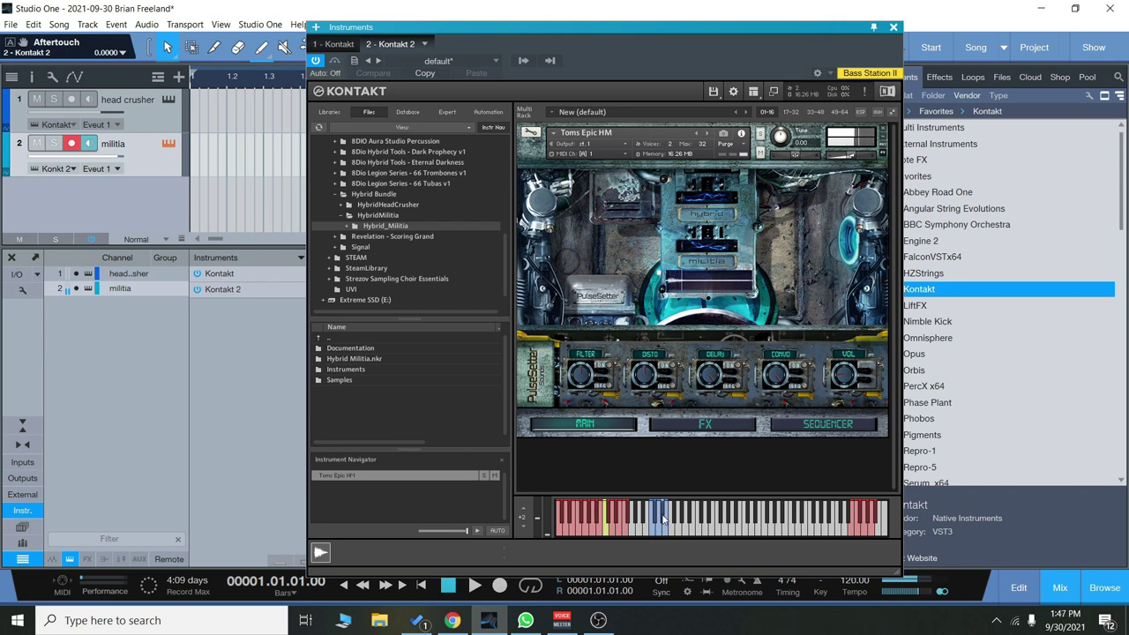
click(661, 520)
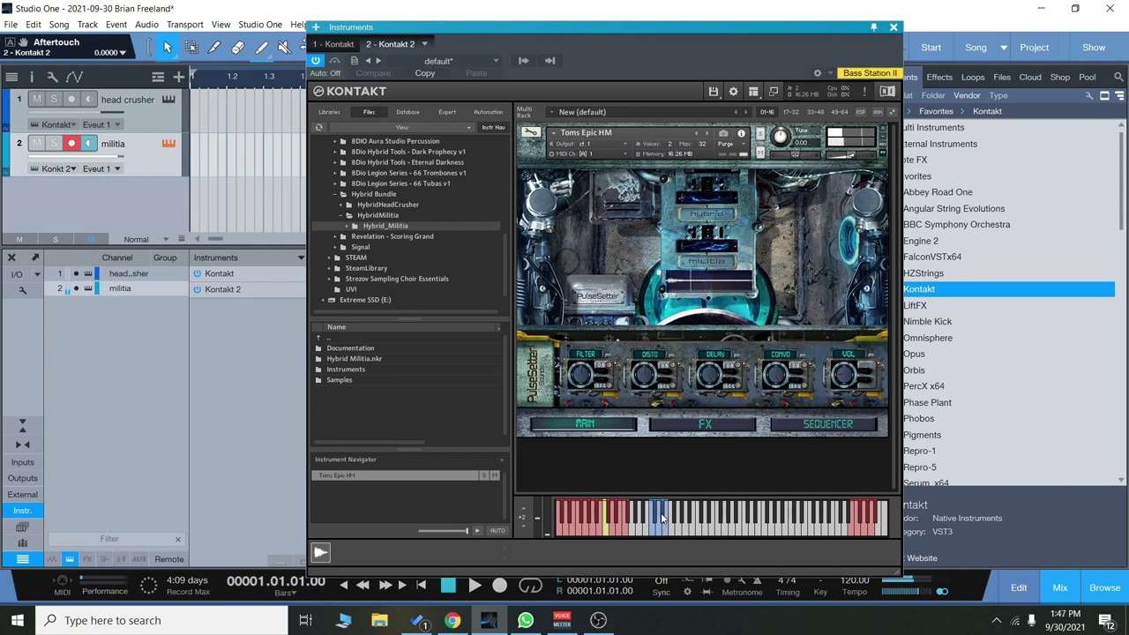
click(664, 519)
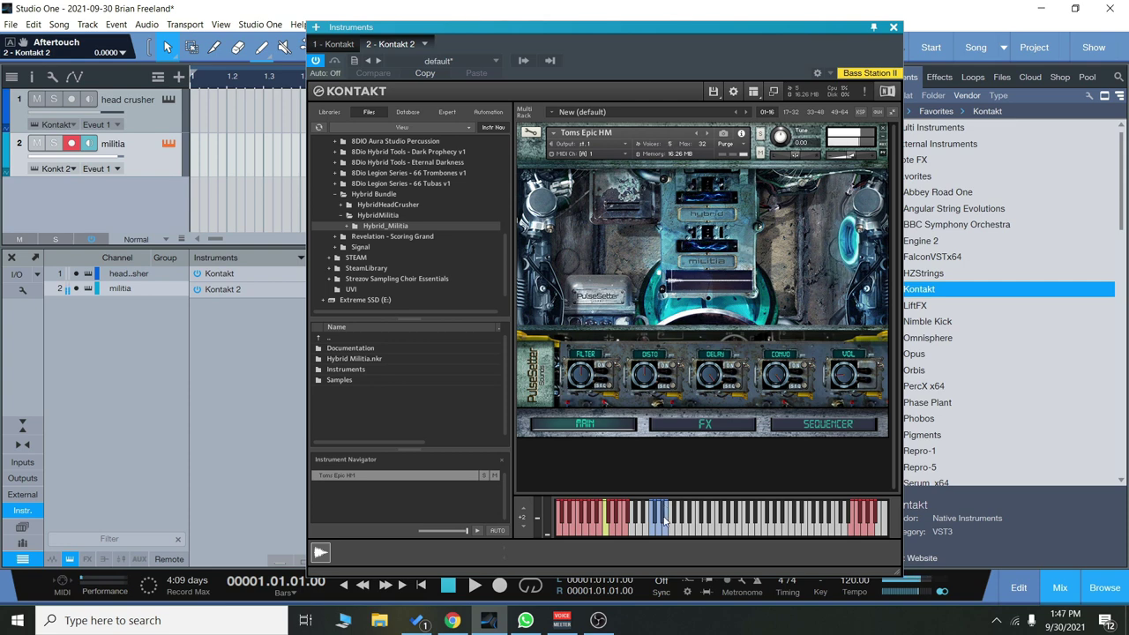
click(657, 509)
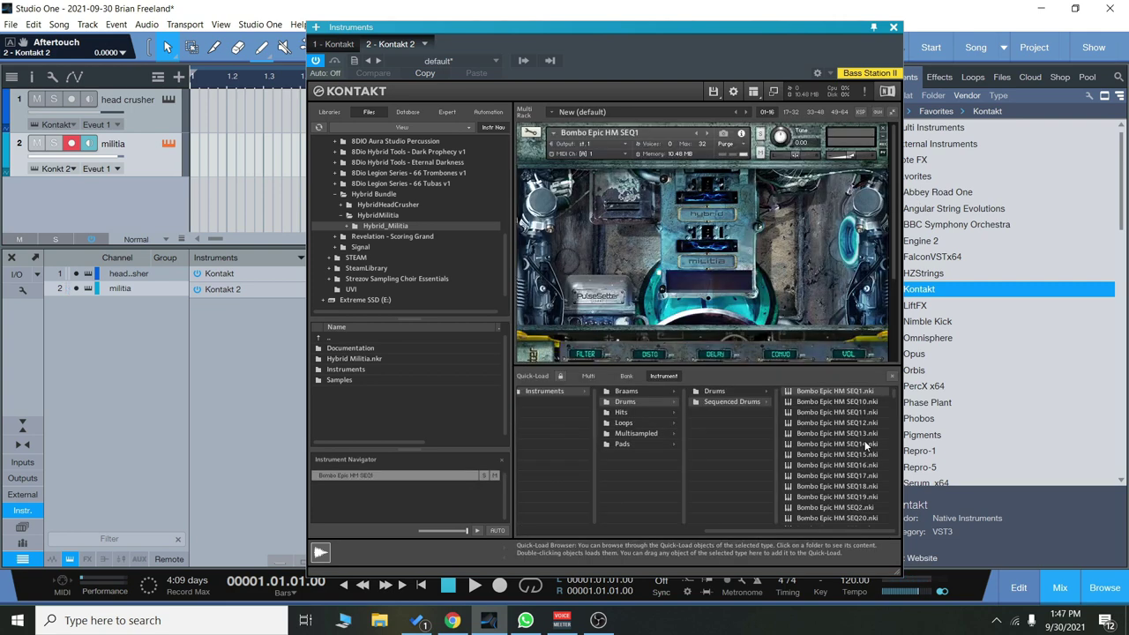
Close the patch browser with Bombo Epic HM SEQ1 loaded and set its filter cutoff to about 7.8k on the effects page
click(894, 378)
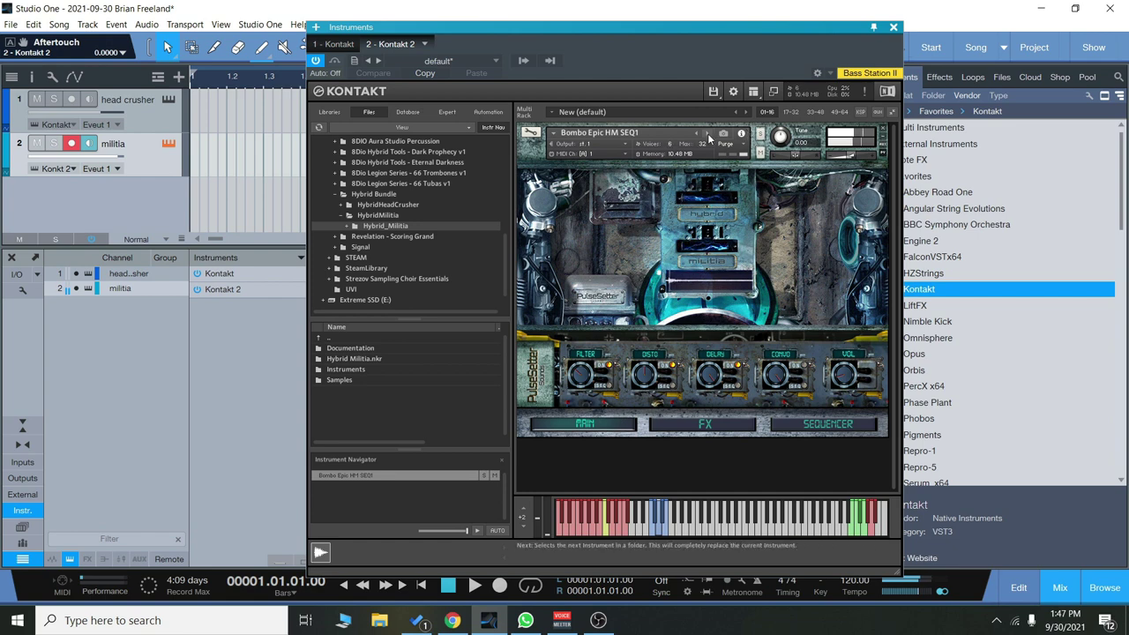
click(675, 423)
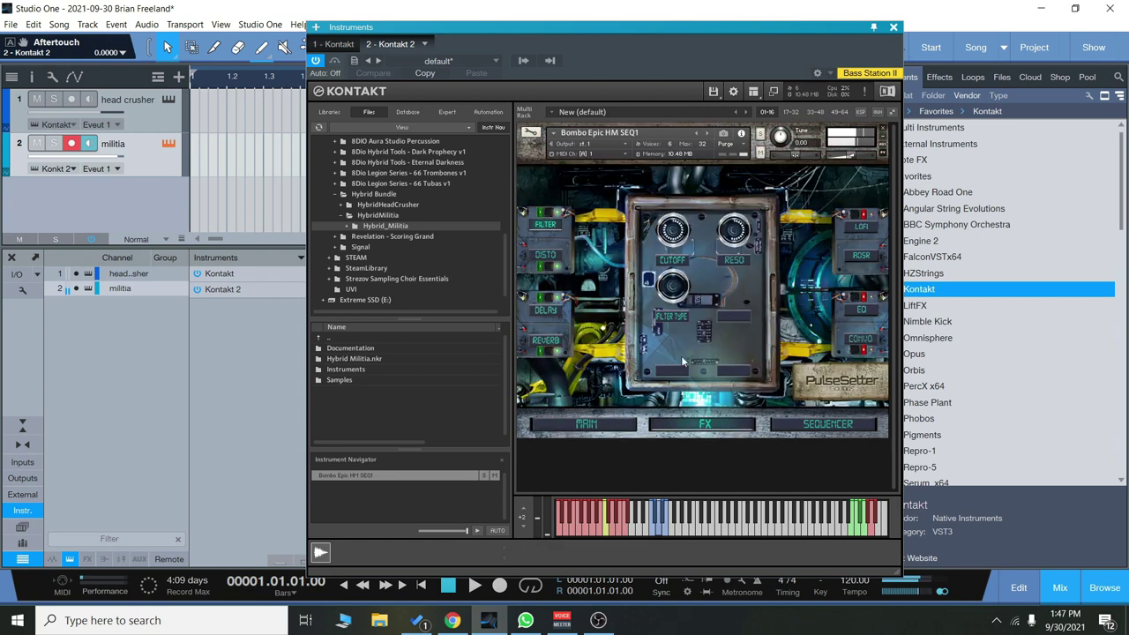
mouse_move(676, 250)
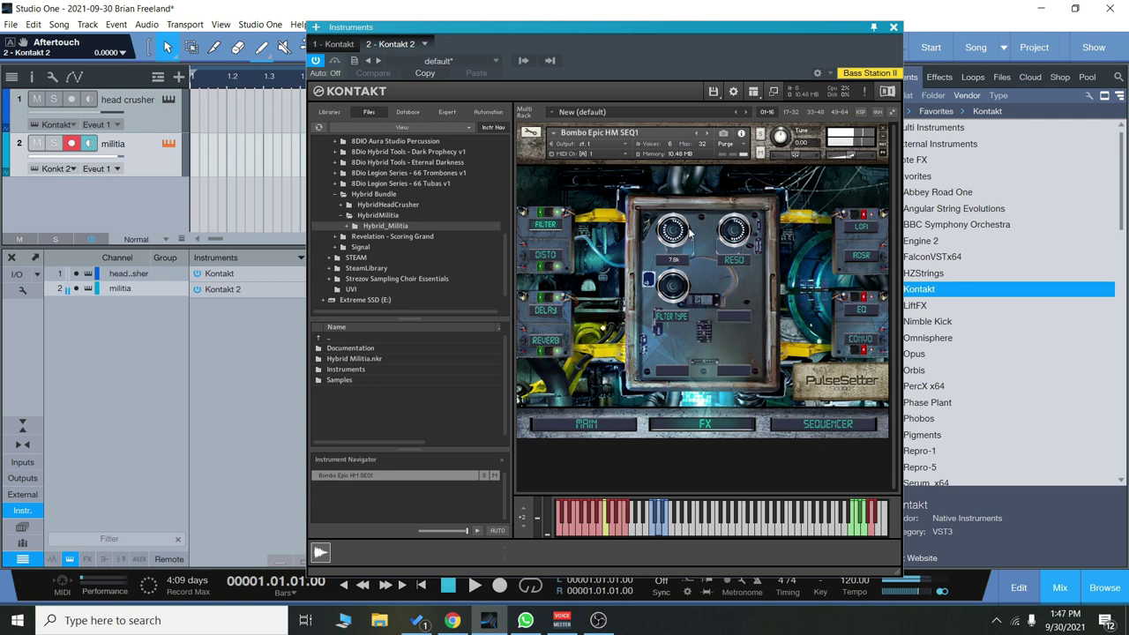
Replace the current patch with Bombo Epic HM SEQ8 and add Tambor Epic SEQ1 from the Sequenced Drums folder
click(886, 131)
double_click(857, 466)
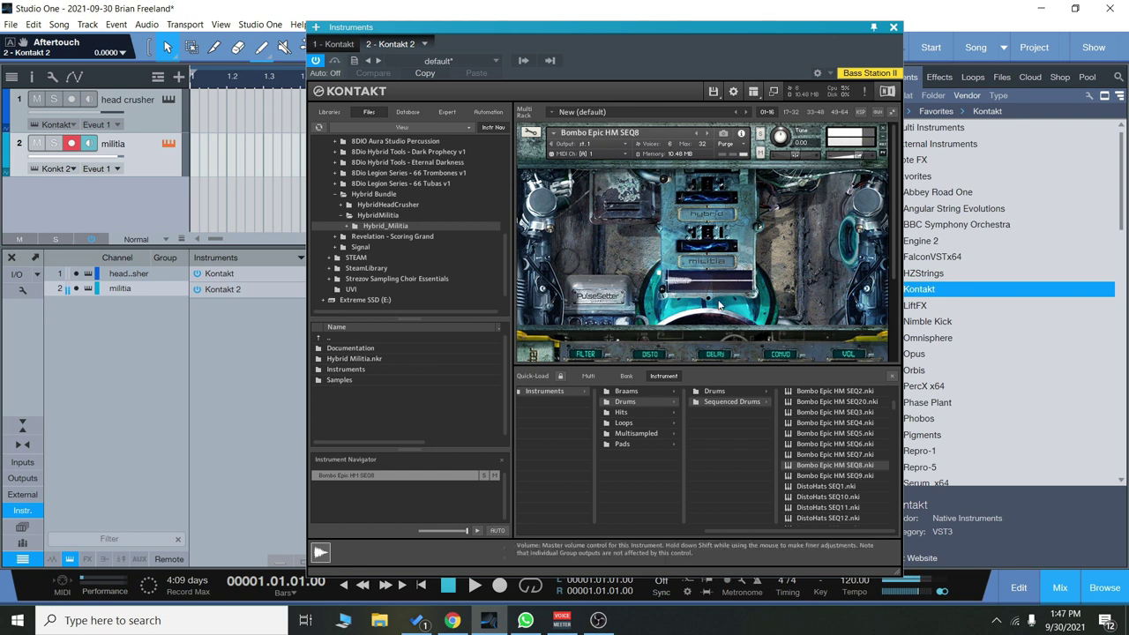
scroll(820, 454, down, 12)
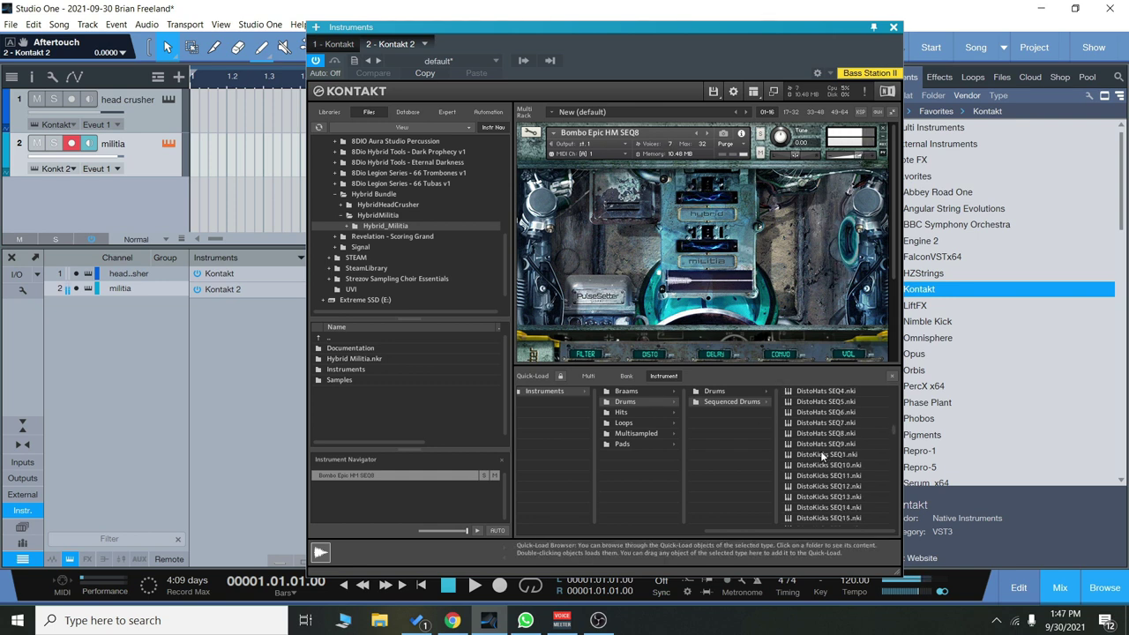
scroll(820, 451, down, 10)
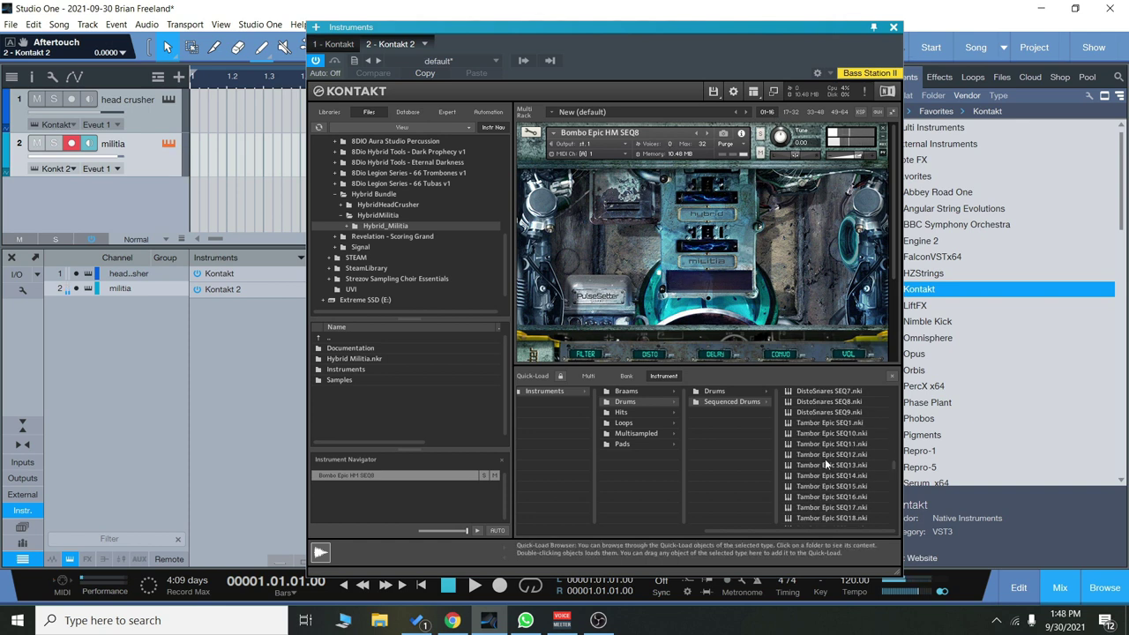
double_click(829, 424)
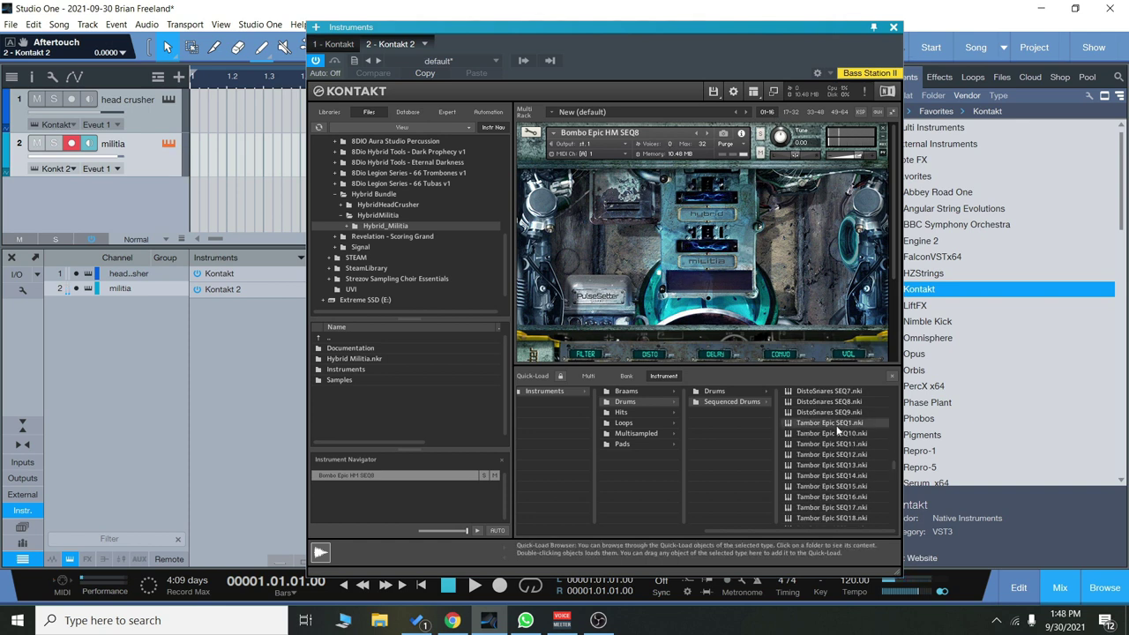
Set the MIDI channel of Bombo Epic HM SEQ8 to omni and the volume of Tambor Epic SEQ1 to about -12.0
click(585, 153)
click(605, 164)
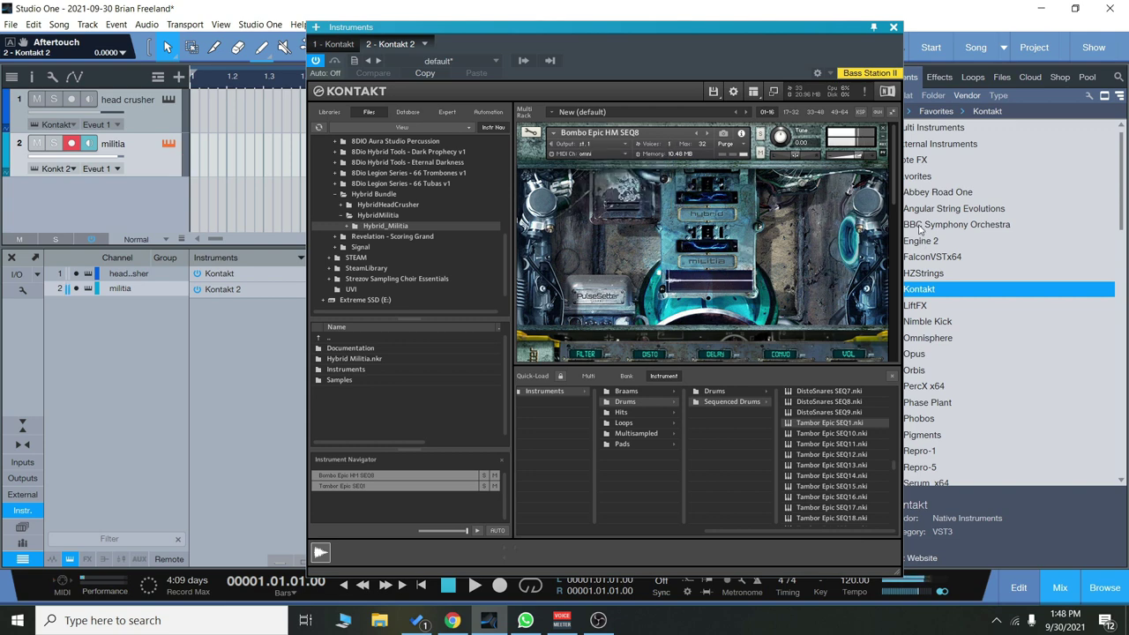
scroll(851, 258, down, 5)
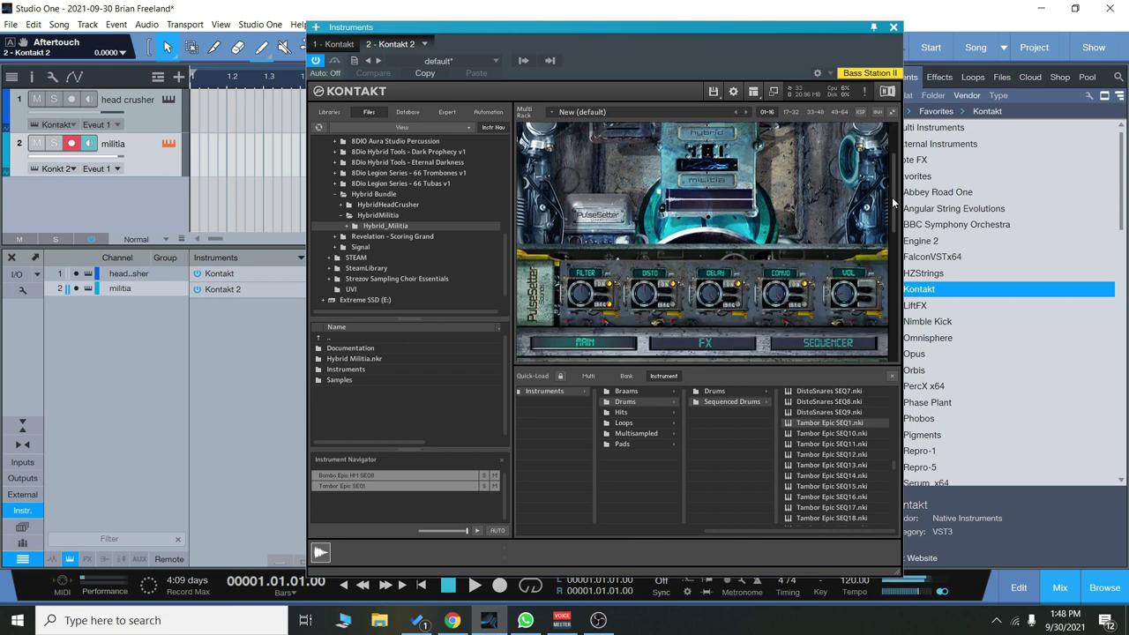
mouse_move(851, 234)
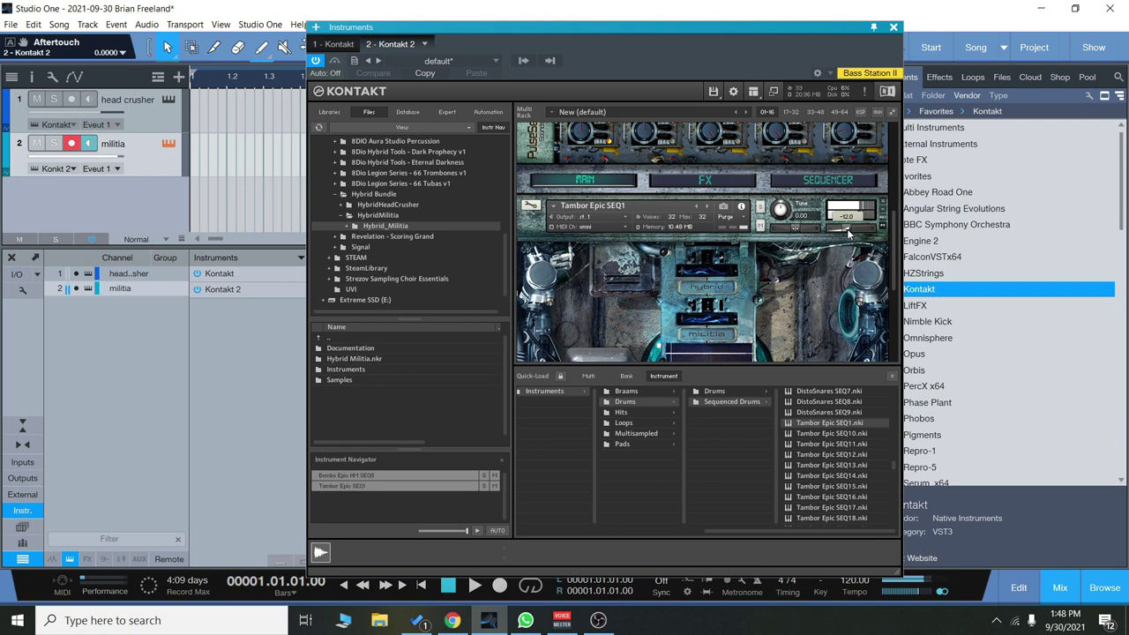
scroll(847, 234, down, 2)
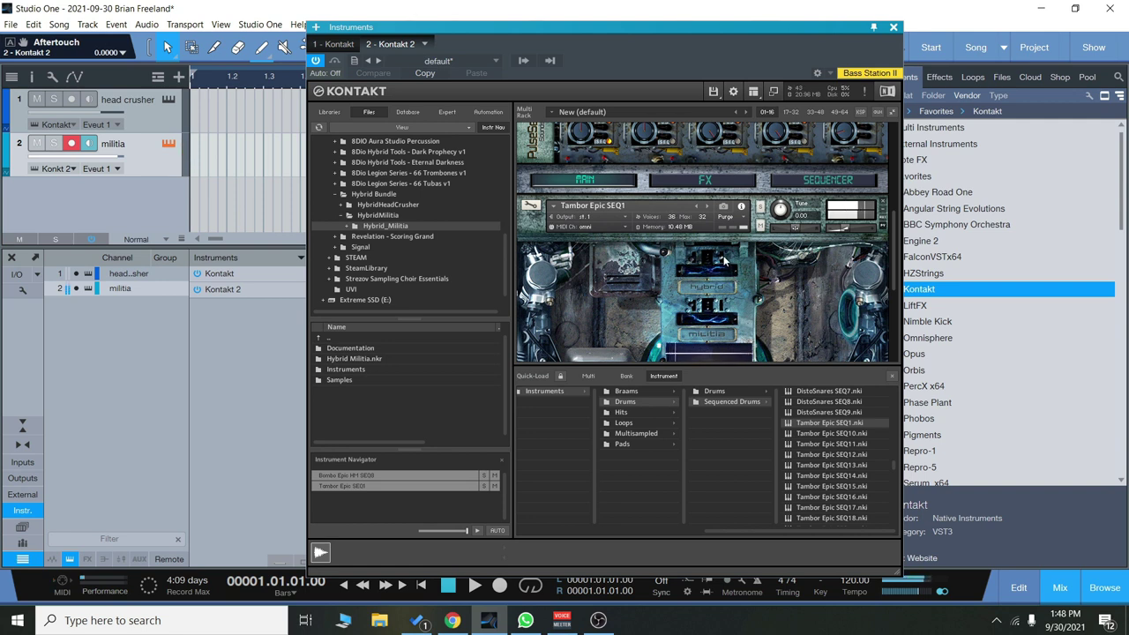
Replace the two layered sequenced drum patches with the Impacts patch from the Hits folder and close the patch browser
click(883, 201)
click(575, 364)
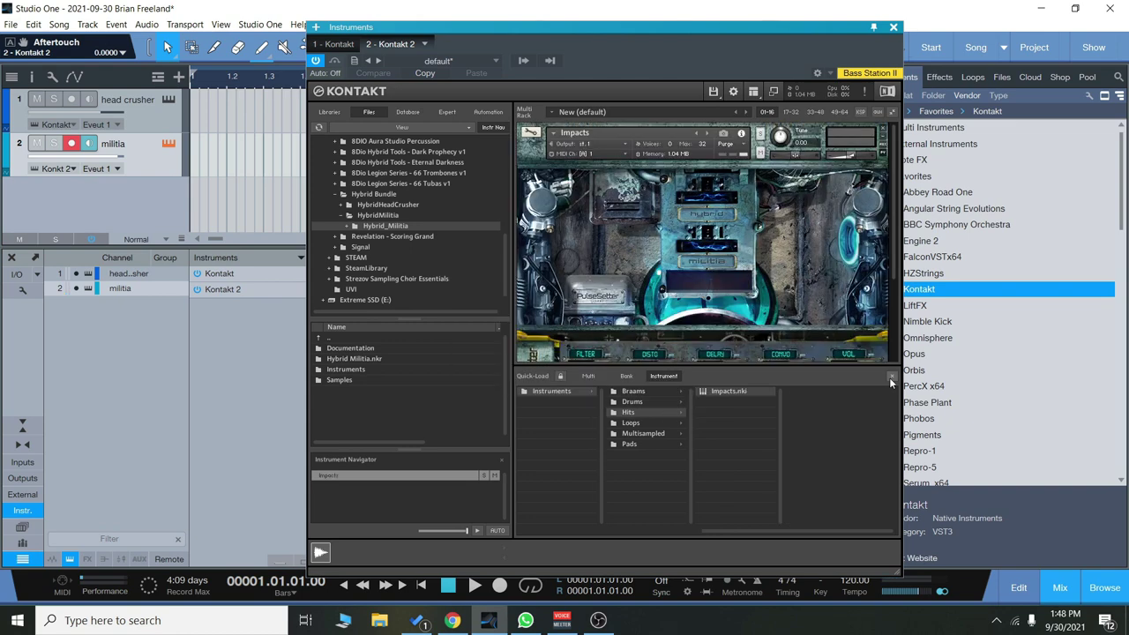
click(891, 377)
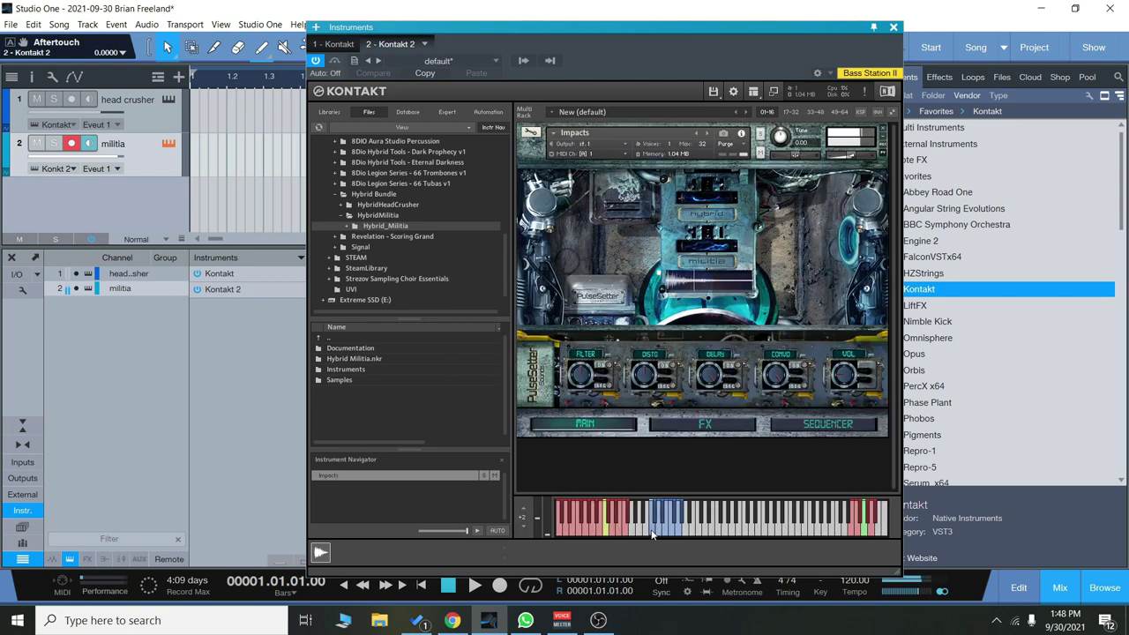
Audition the blue-mapped notes of the Impacts patch, including with a different red keyswitch
click(655, 534)
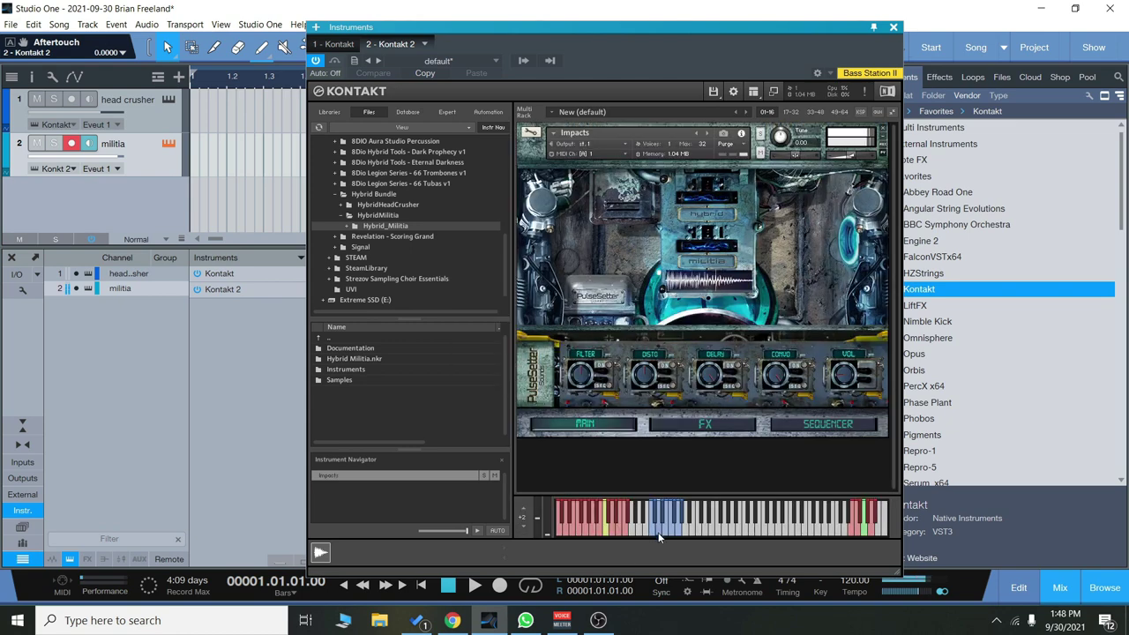
click(665, 535)
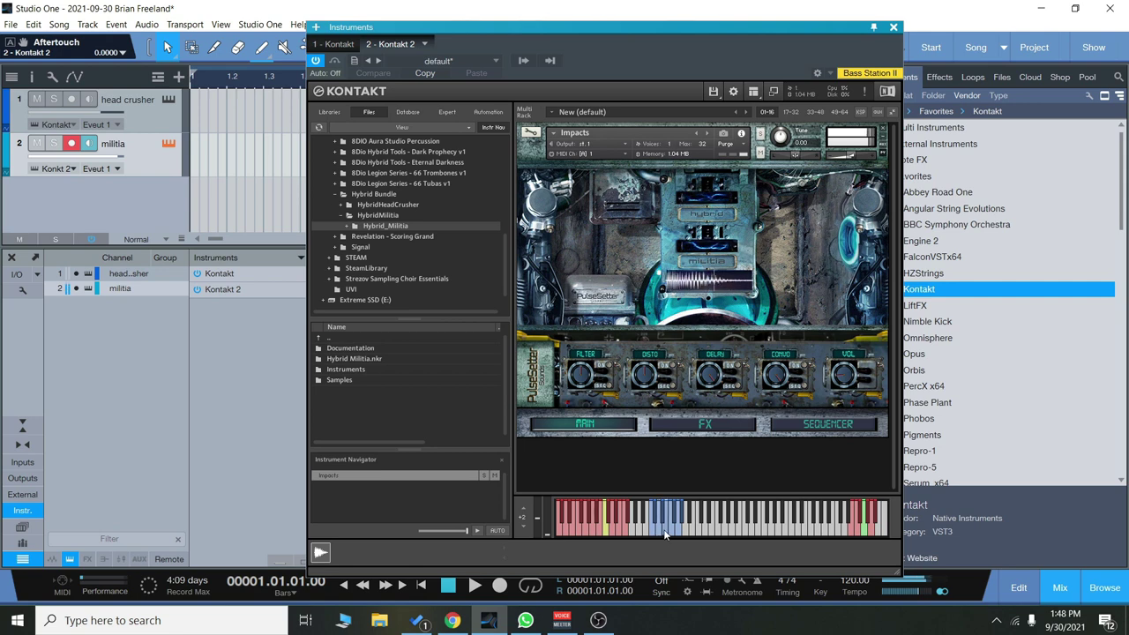
click(673, 535)
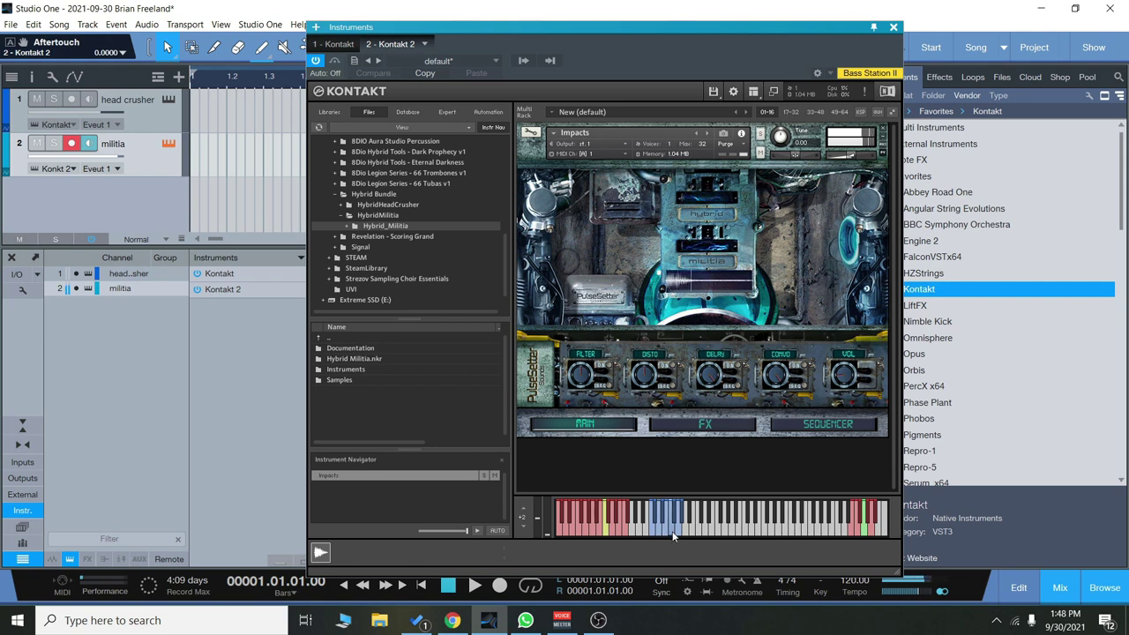
click(680, 535)
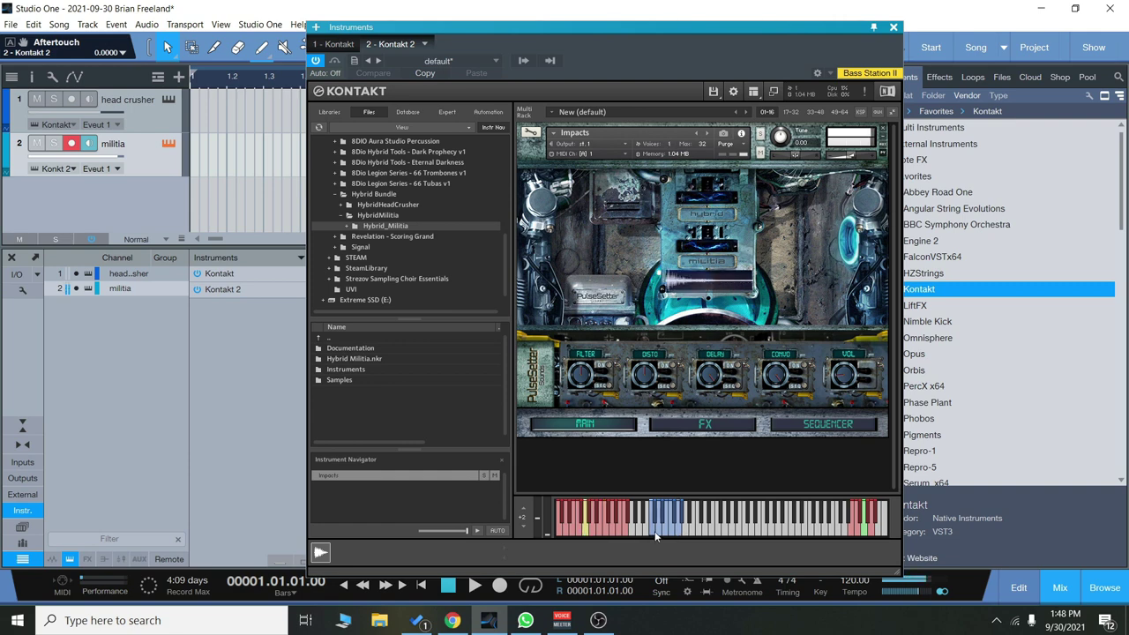
click(679, 534)
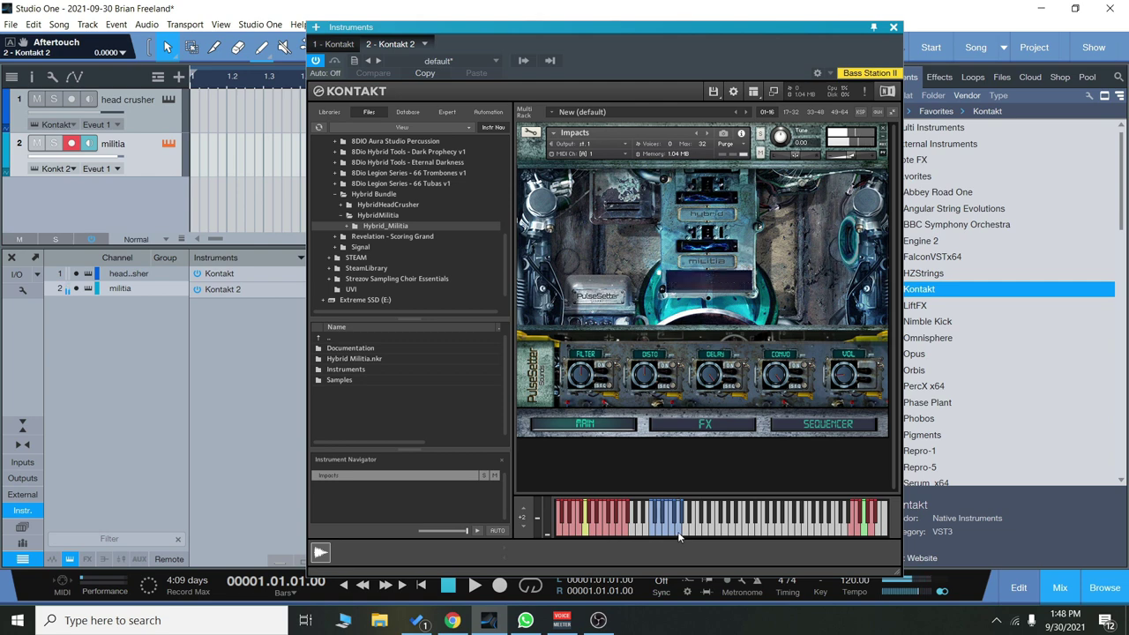
Remove the Impacts patch, then close the instrument window and hide the mixer console
click(884, 132)
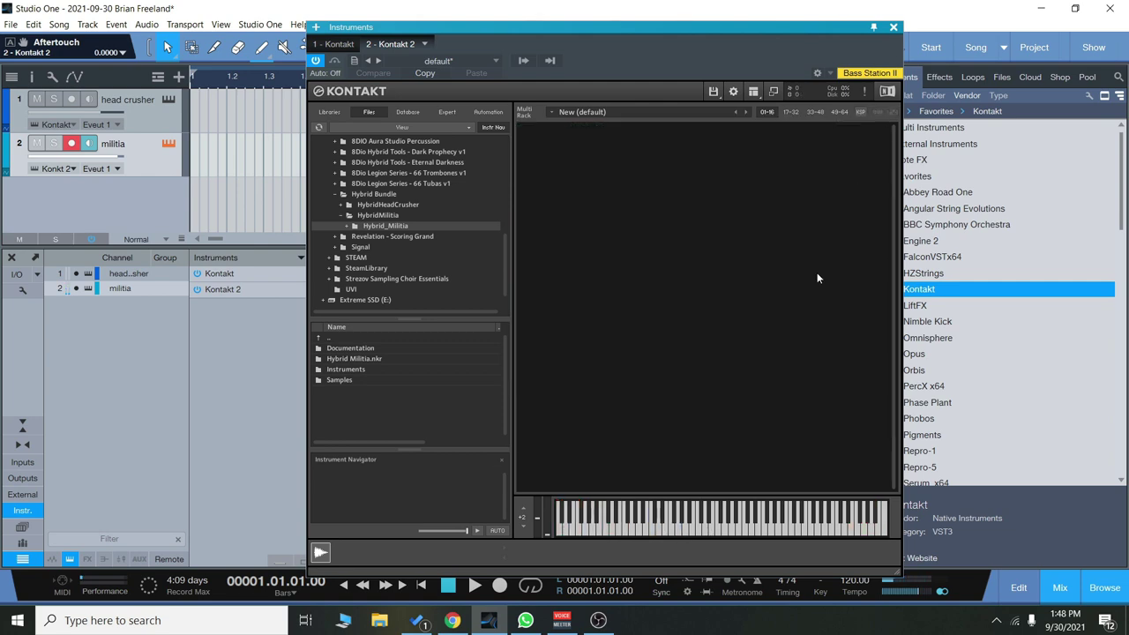
click(398, 375)
key(Return)
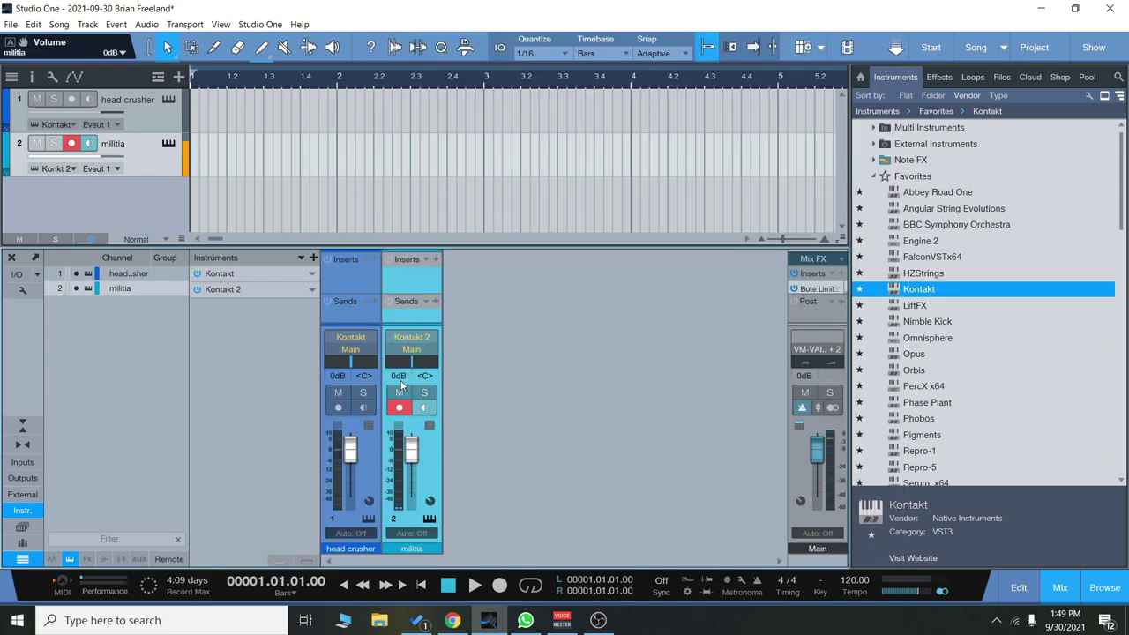
click(1062, 590)
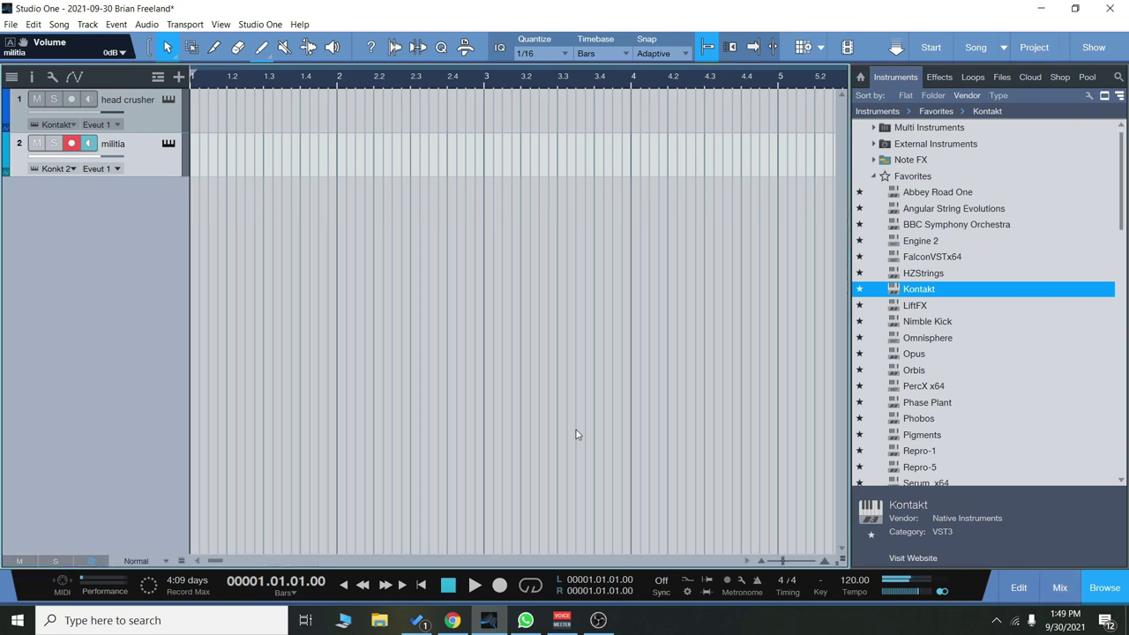
Switch to OBS to check the running recording and its audio levels
click(598, 620)
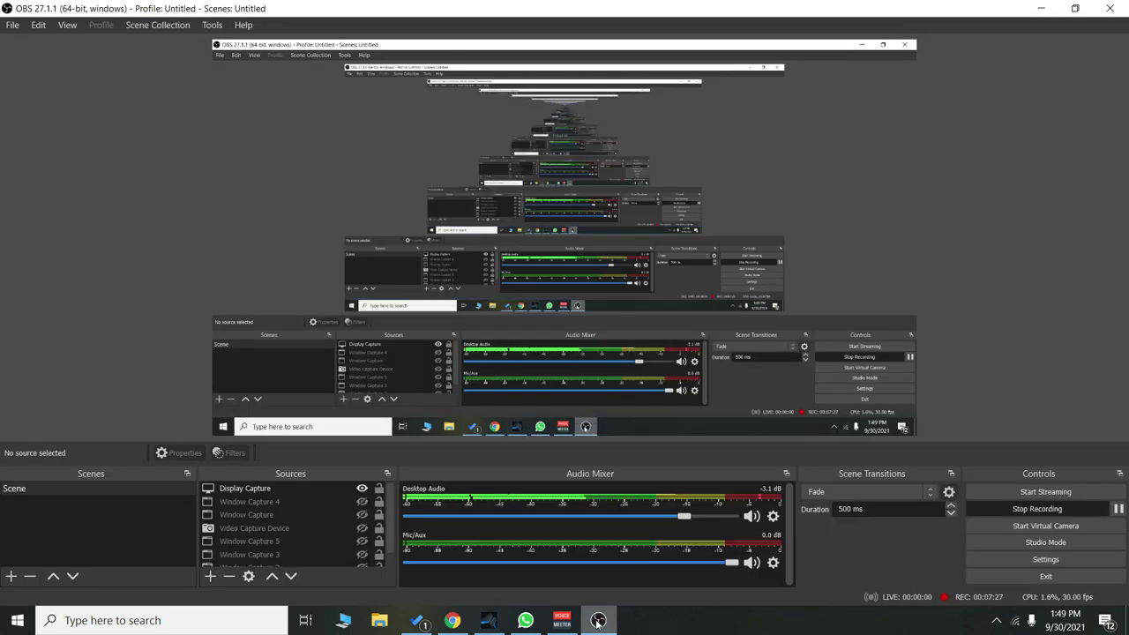
click(598, 620)
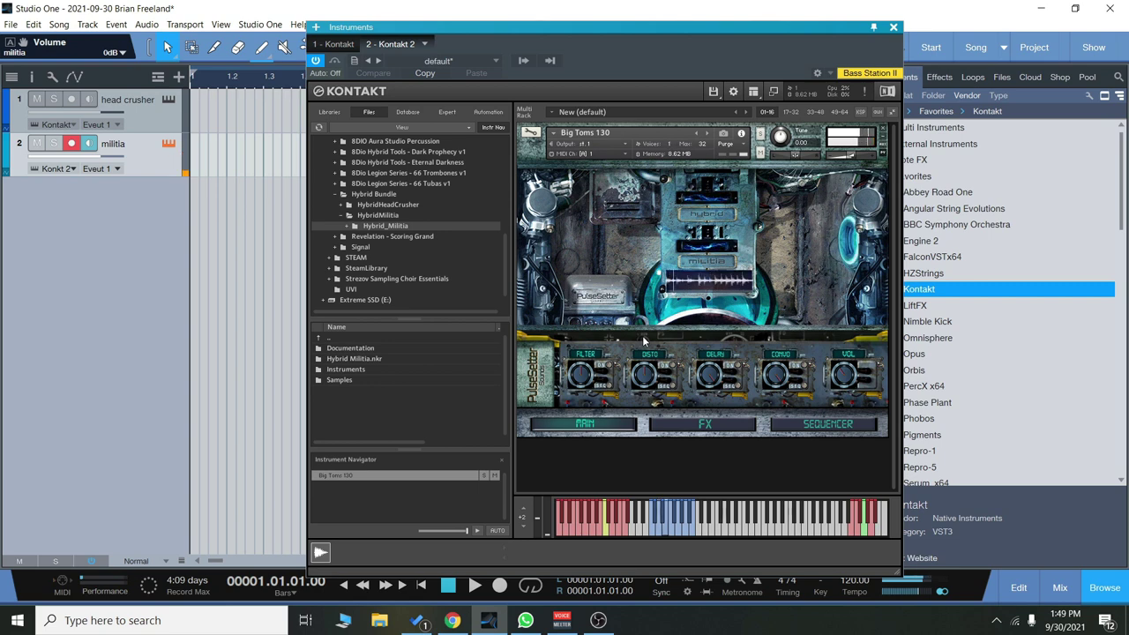
Advance from Big Toms 130 to the Dum Dum 105 loop patch and turn on its lo-fi effect, sweeping bits to 3.1 and up to 7.8
click(707, 135)
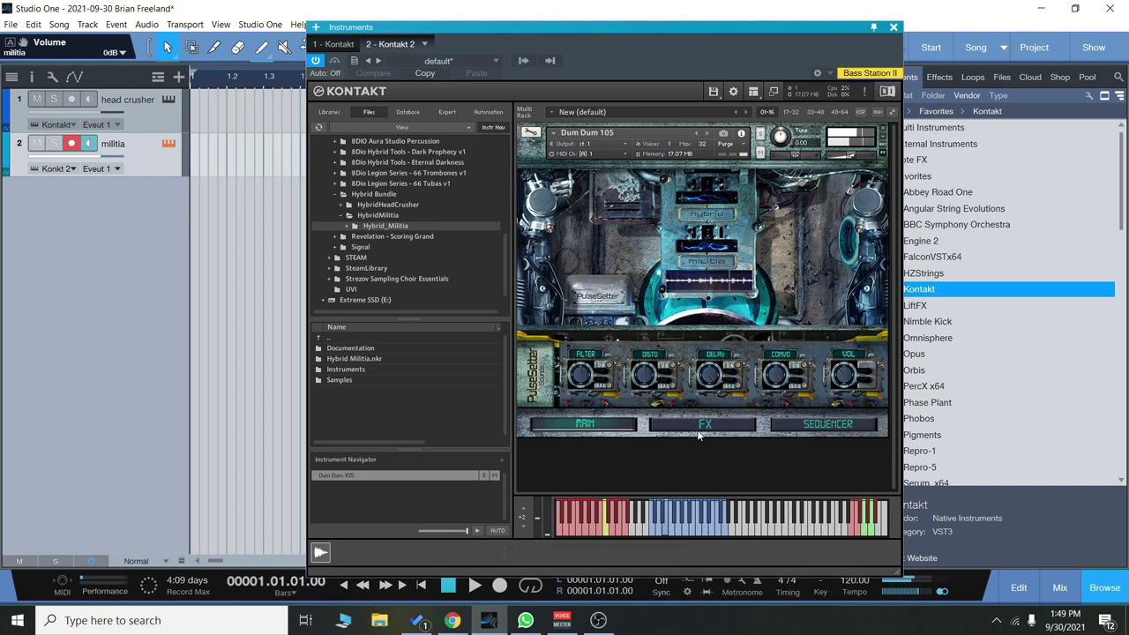
click(704, 423)
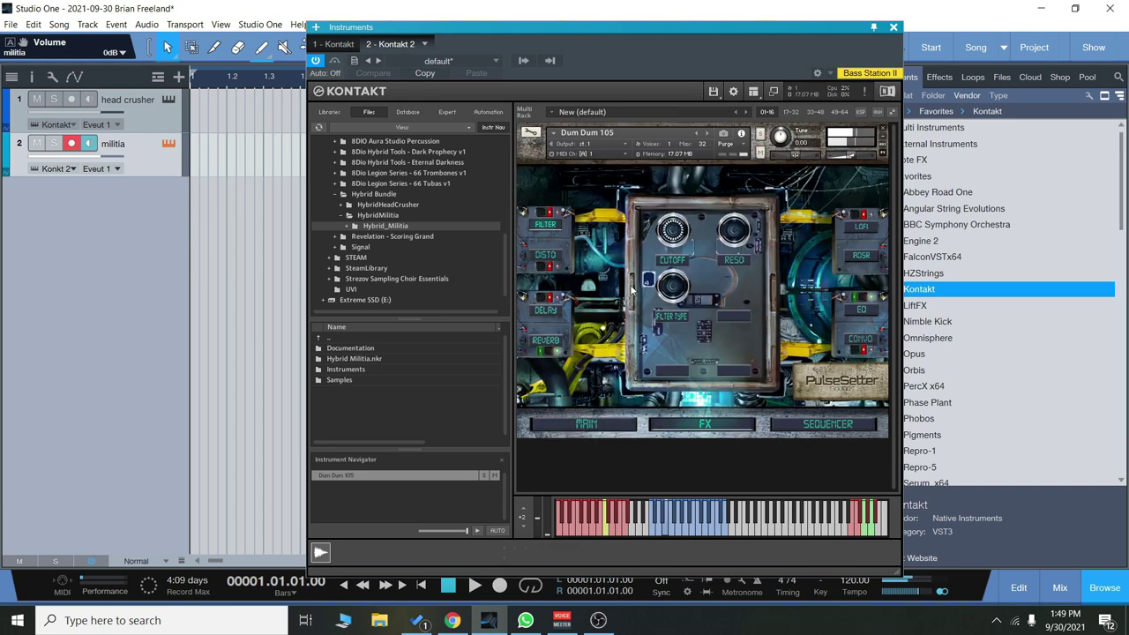
click(865, 229)
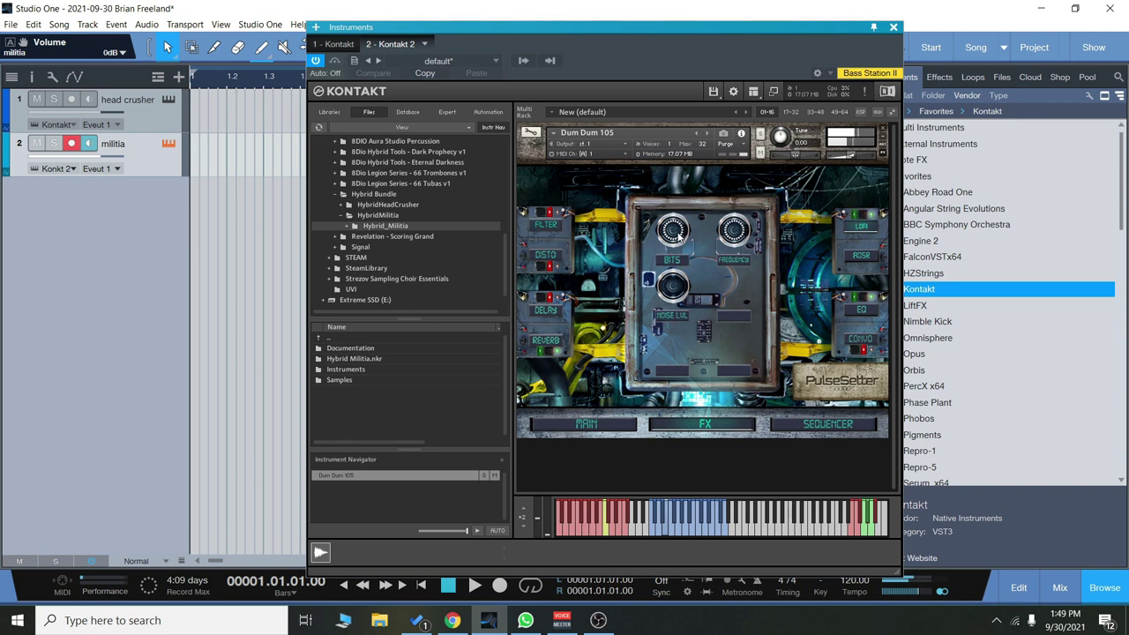
drag(679, 231, 680, 249)
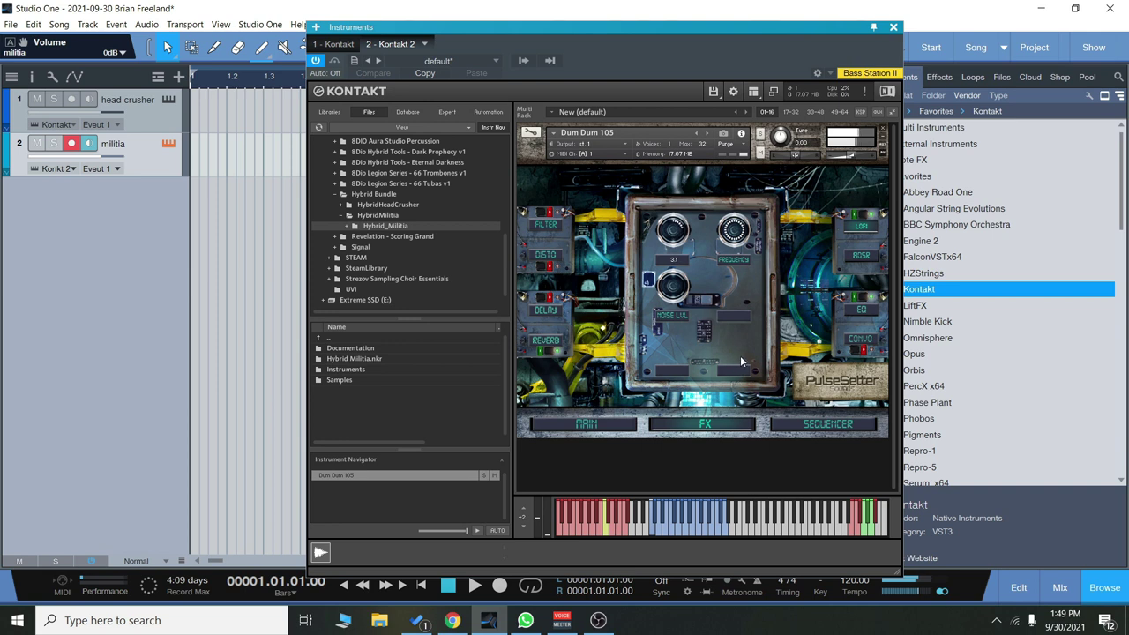
drag(741, 348, 741, 302)
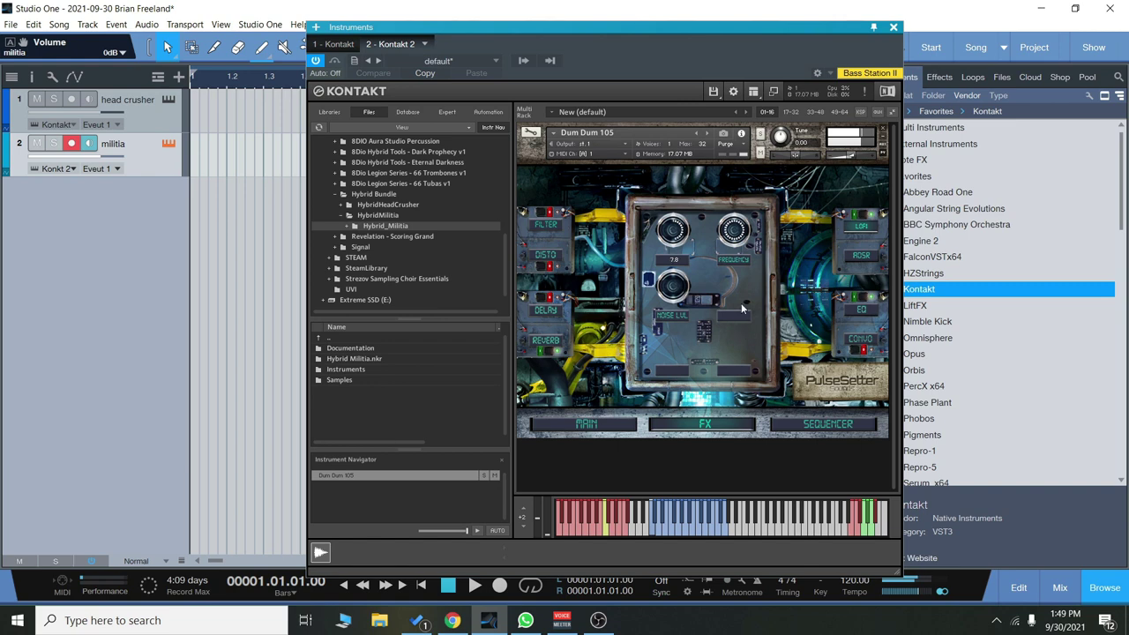
Replace the Dum Dum 105 patch with Sound Design Cello 1 from the Pulsesetter Sounds HybridMilitia Loops folder in Quick-Load
click(883, 130)
click(573, 363)
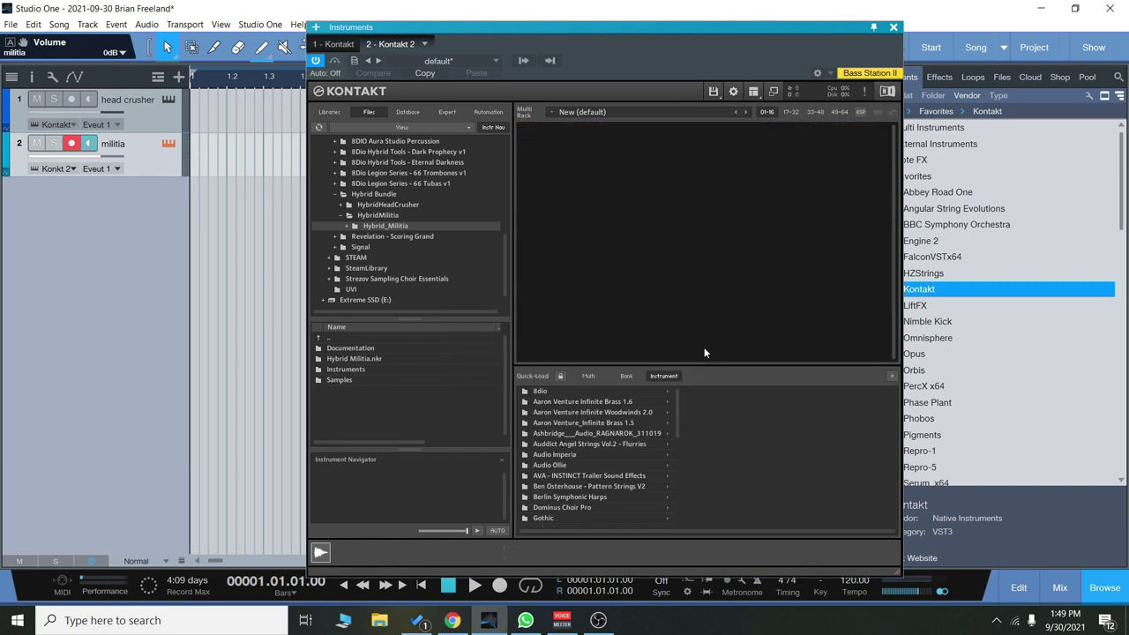
scroll(586, 464, down, 8)
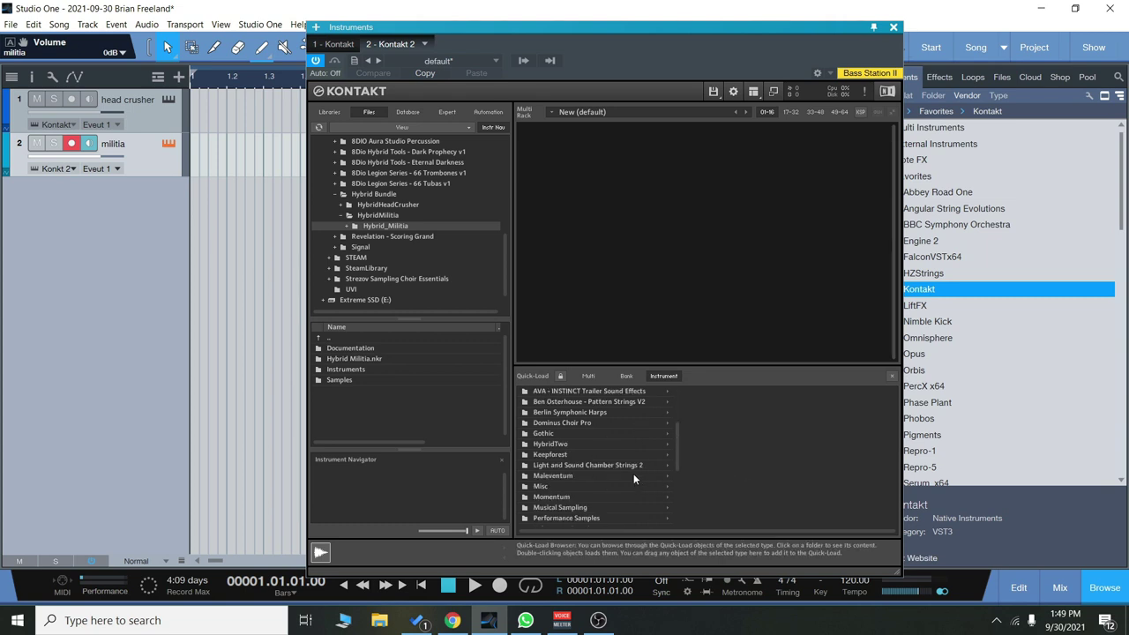
click(568, 444)
click(729, 400)
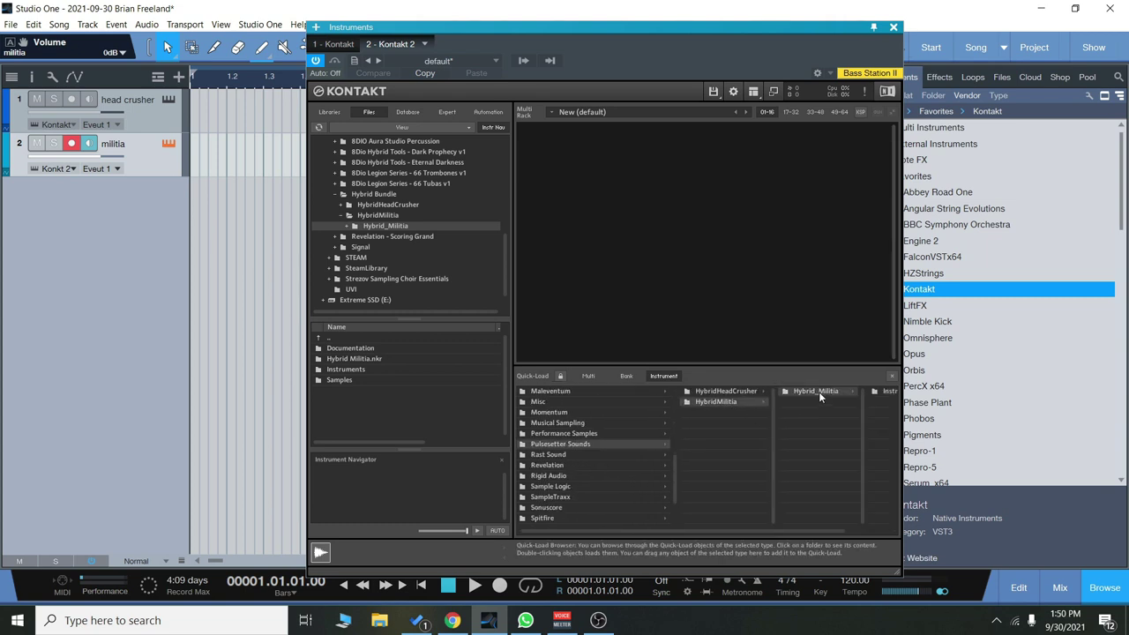
click(819, 392)
click(852, 393)
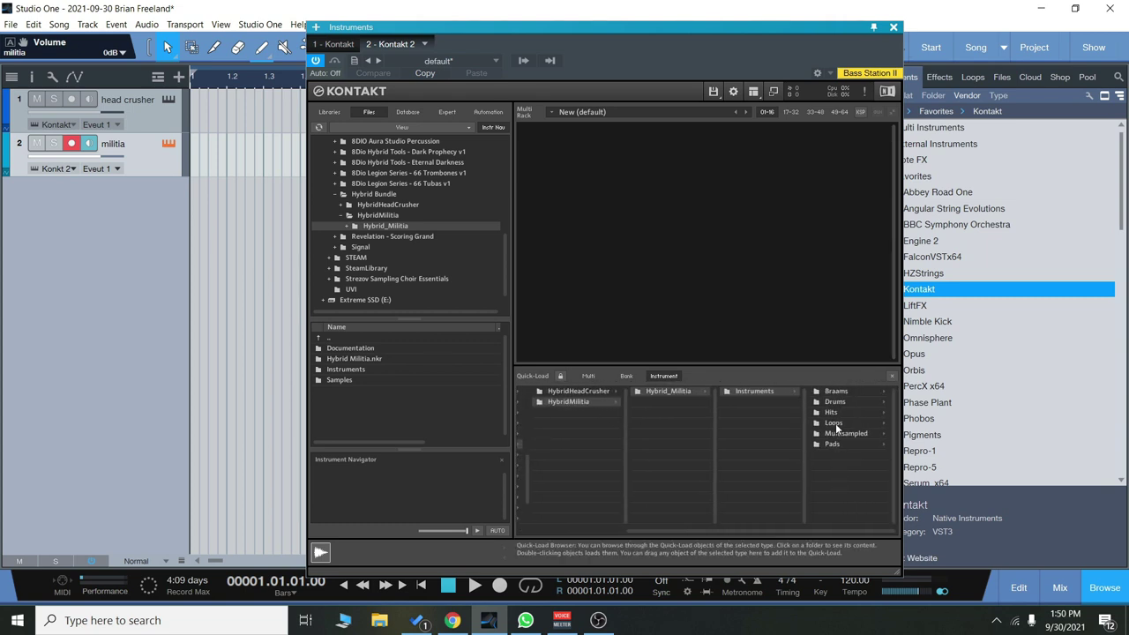
click(834, 423)
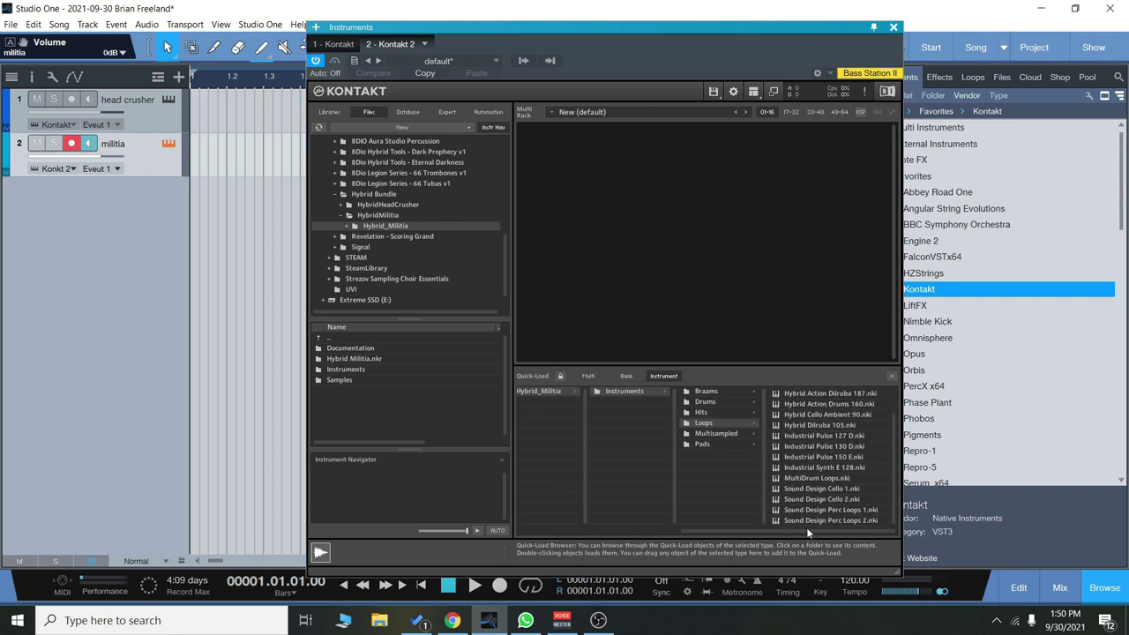
double_click(836, 490)
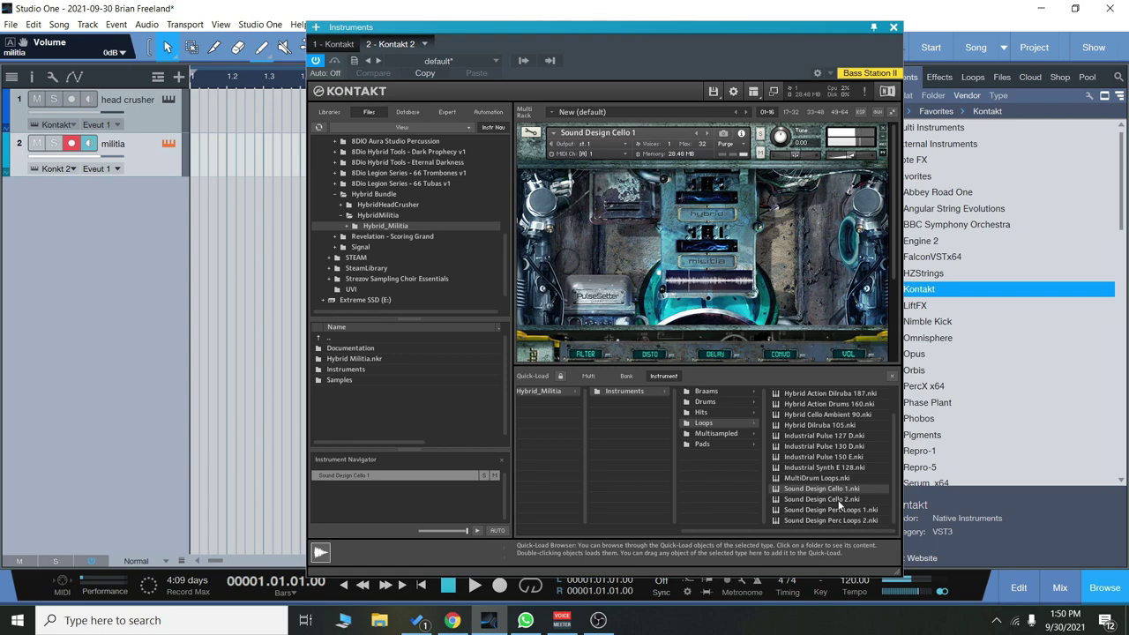
mouse_move(599, 622)
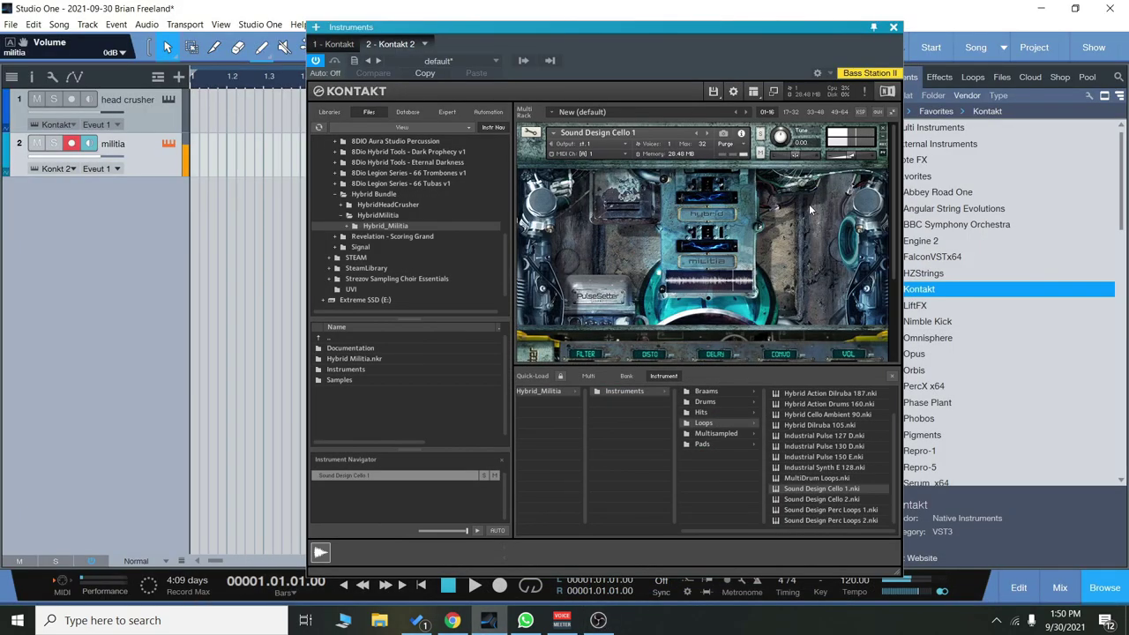
Hide the Quick-Load browser and switch Sound Design Cello 1 to a higher red keyswitch
click(892, 376)
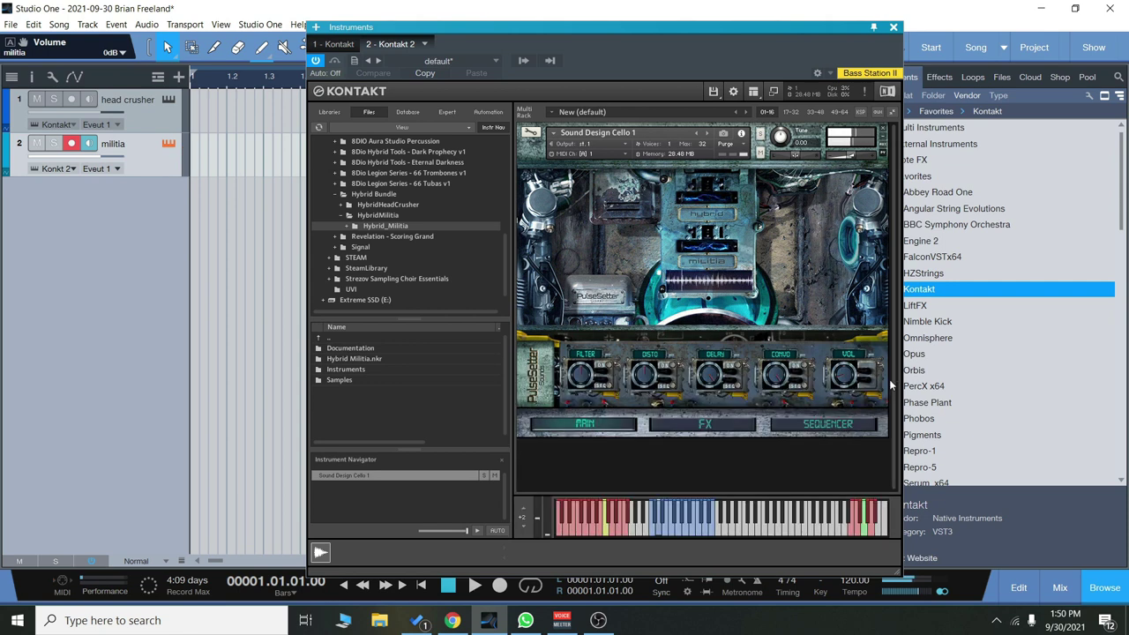
click(605, 530)
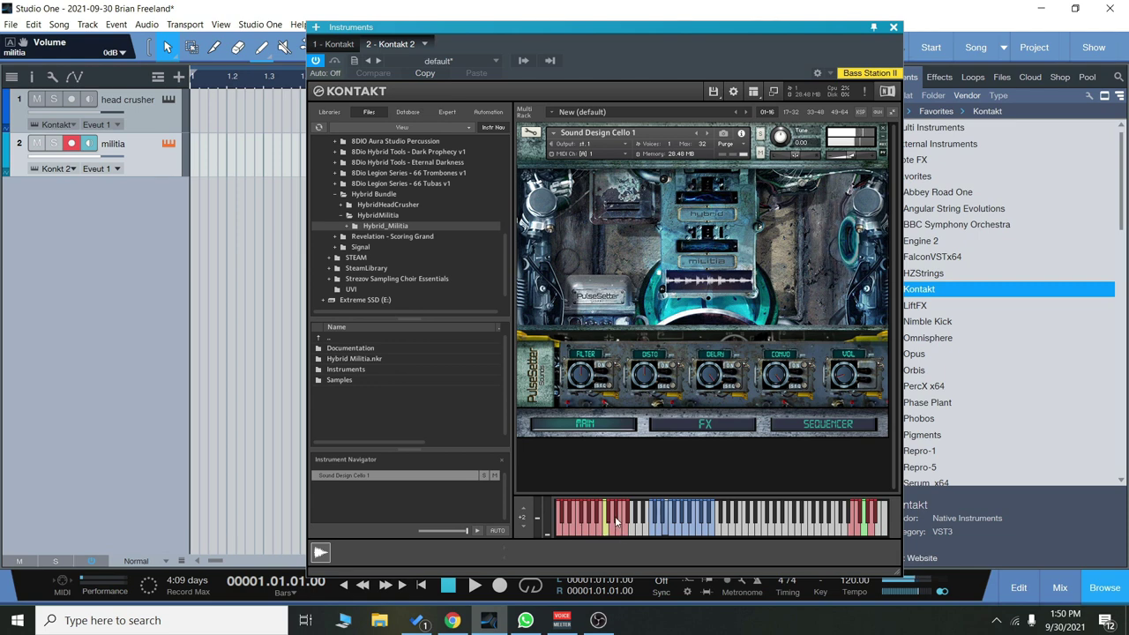
click(614, 519)
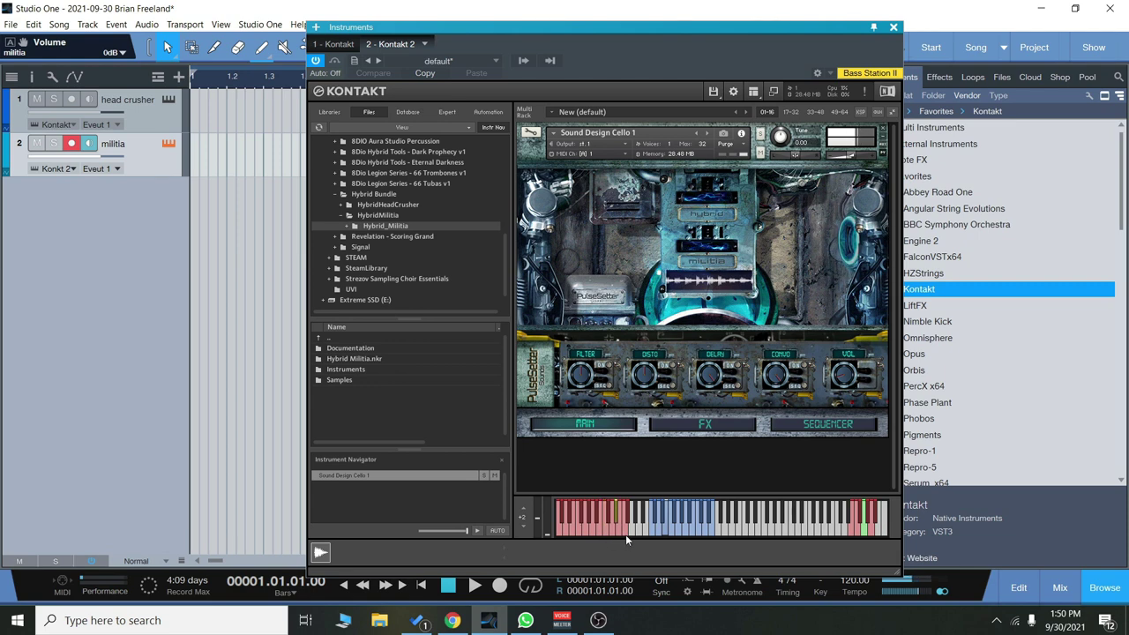
Show the effects of Sound Design Cello 1 and turn on its delay
click(721, 425)
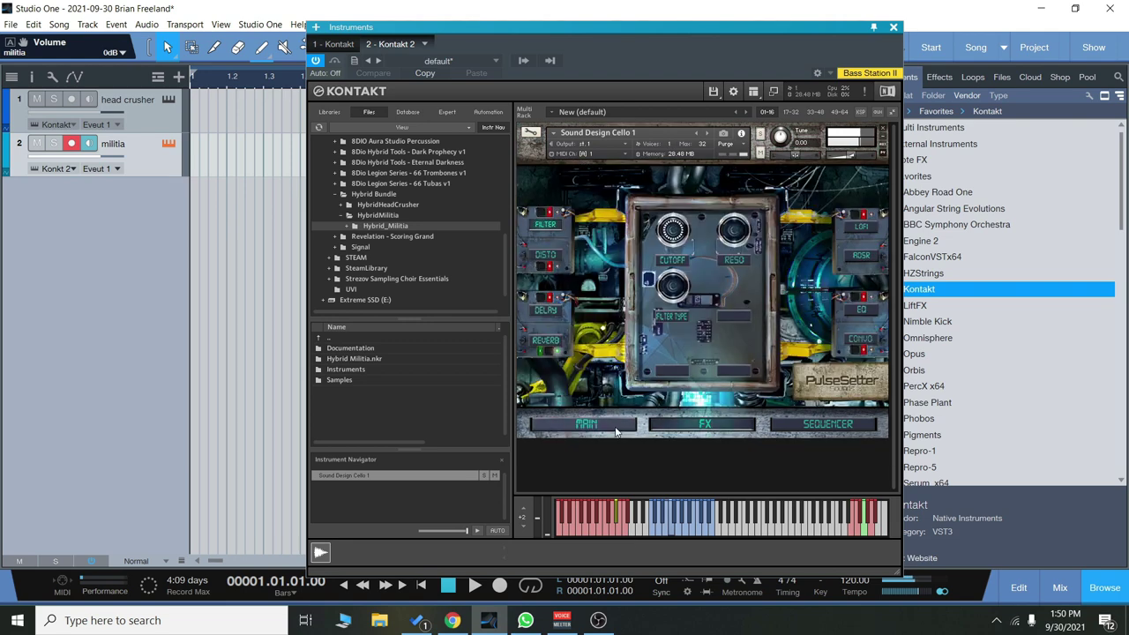
click(545, 311)
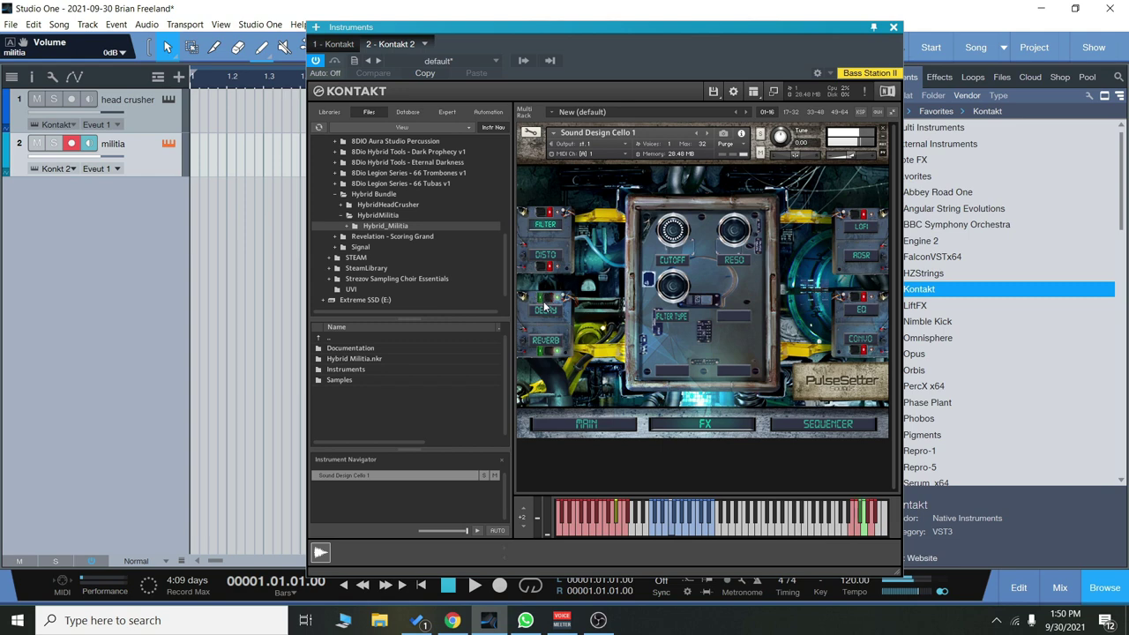
click(545, 311)
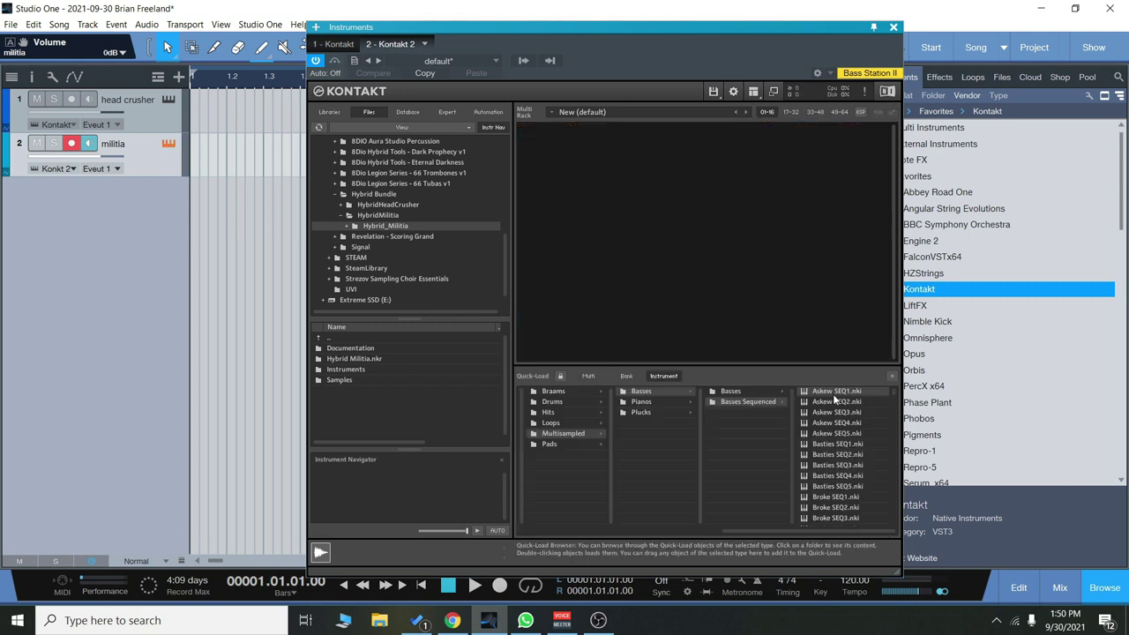
Load Askew SEQ1 from Basses Sequenced, enlarge the patch view and advance to Askew SEQ2
double_click(832, 393)
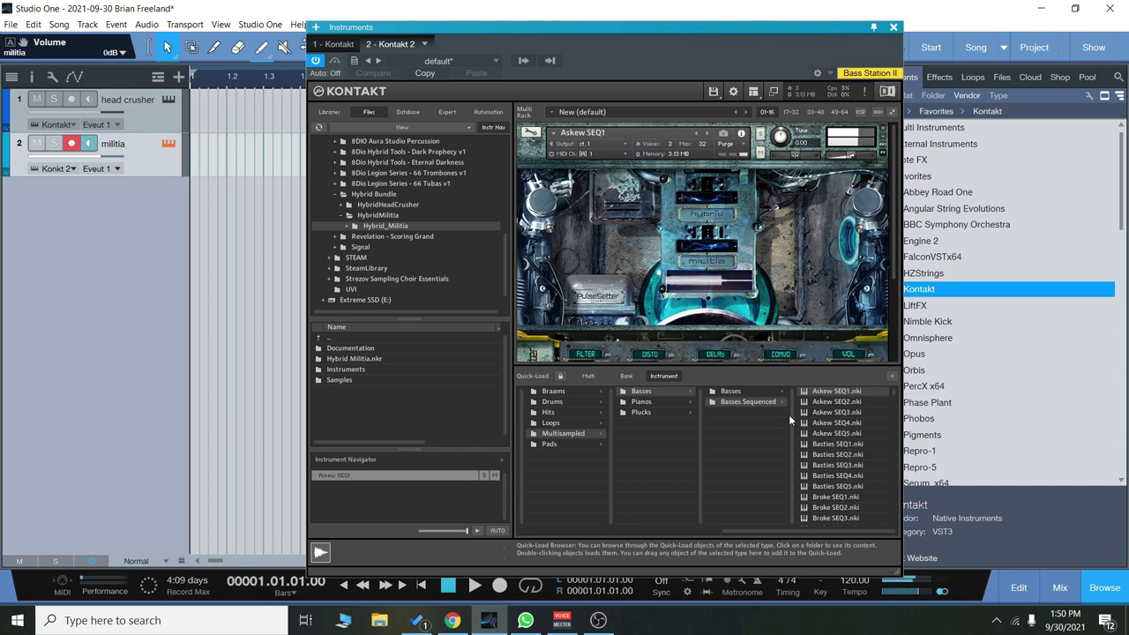
drag(779, 365, 771, 414)
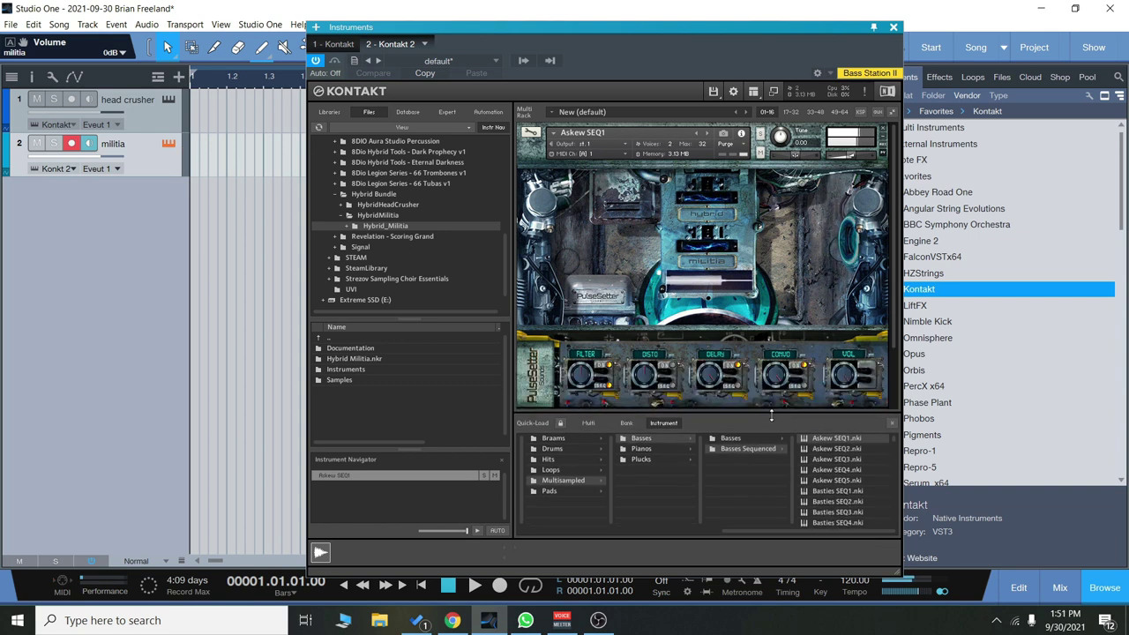
click(707, 137)
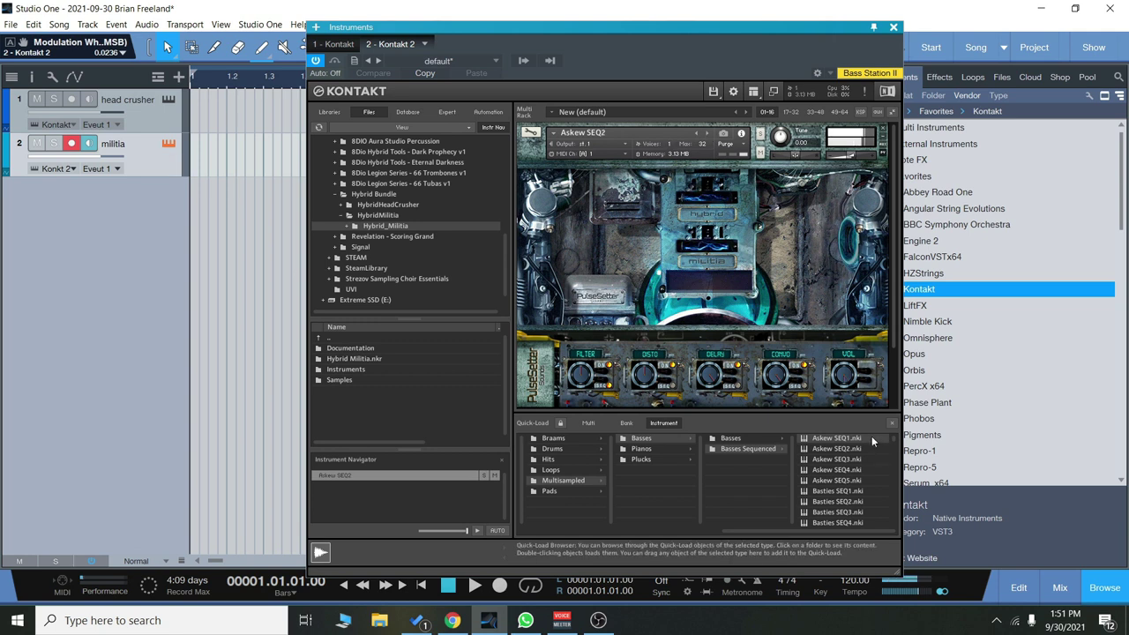
Replace Askew SEQ2 with the Dropsis SEQ5 sequenced bass patch
scroll(865, 468, down, 4)
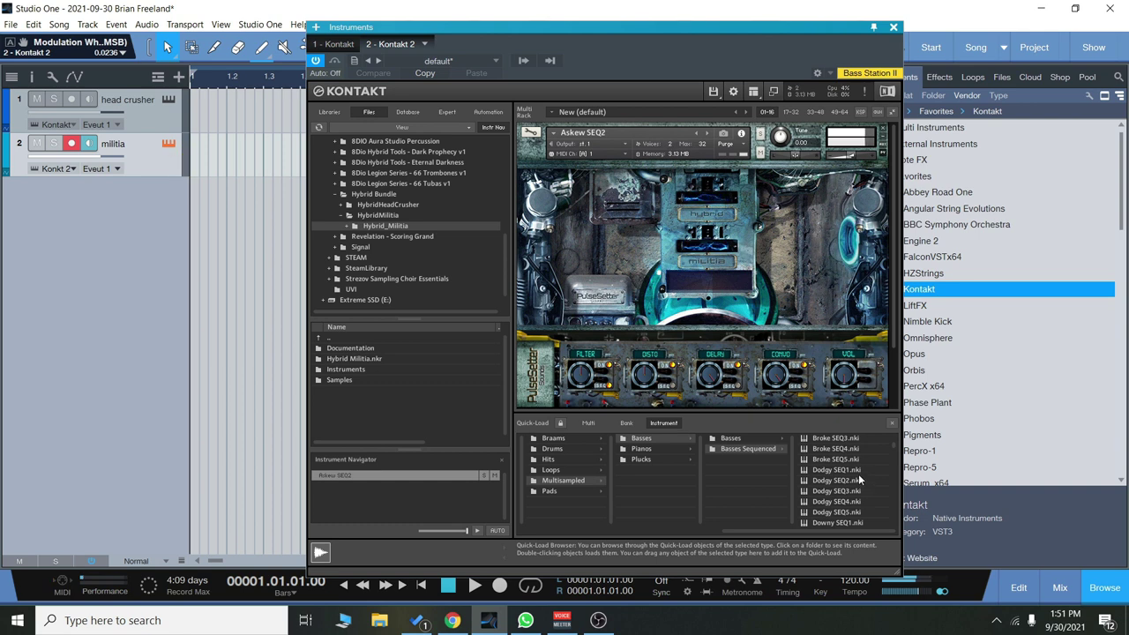
scroll(858, 474, down, 4)
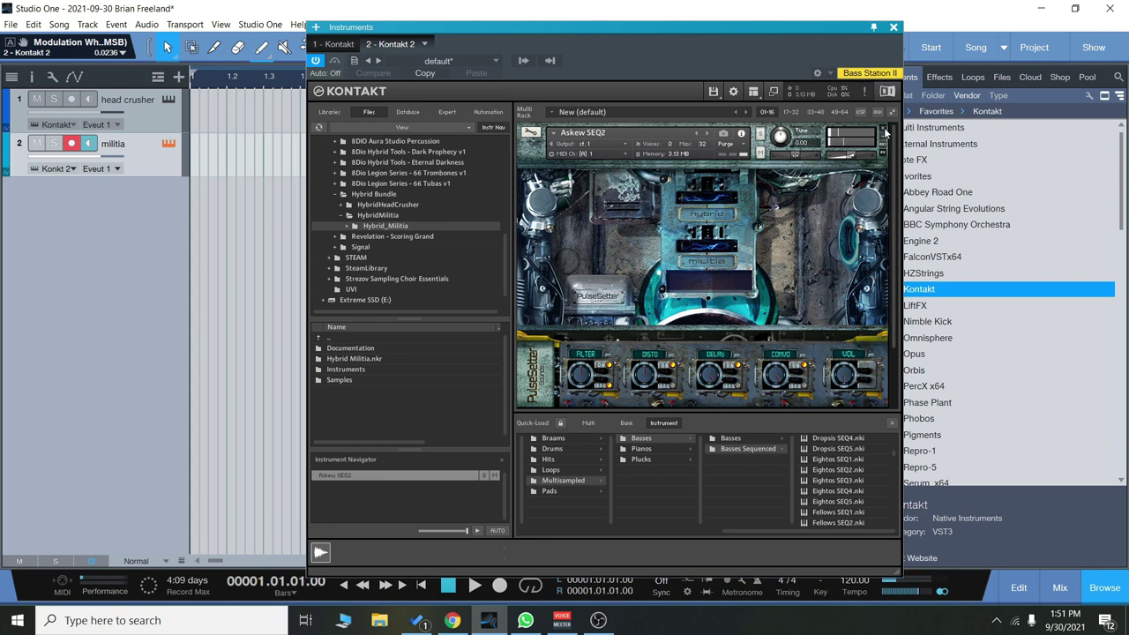
click(885, 132)
double_click(844, 451)
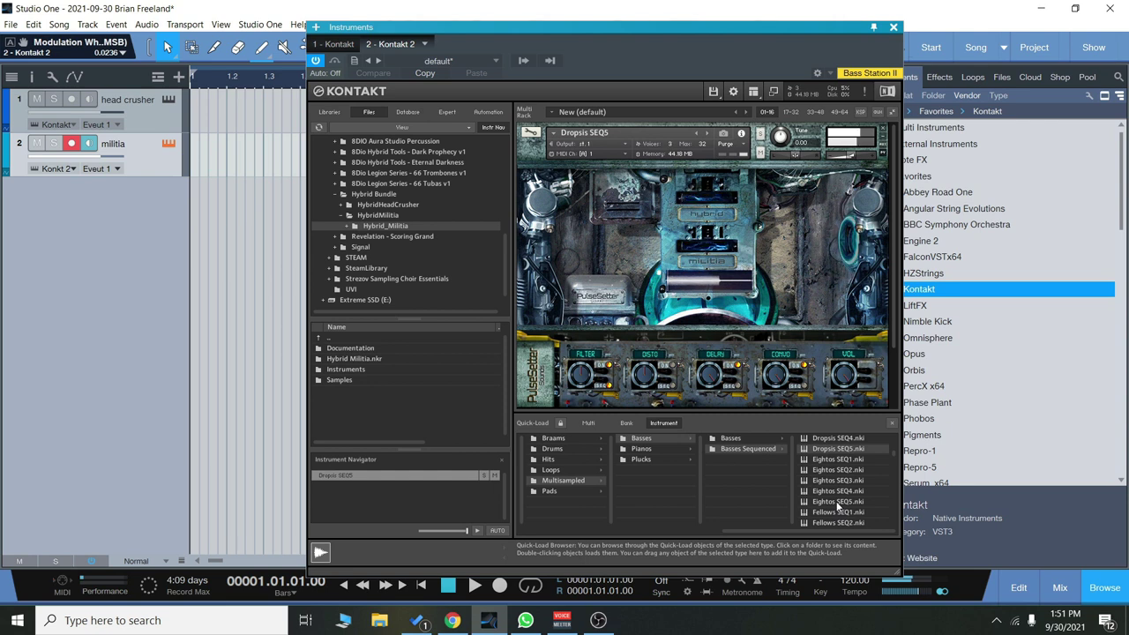
Replace Dropsis SEQ5 with the Fluidity SEQ2 sequenced bass patch
scroll(836, 496, down, 2)
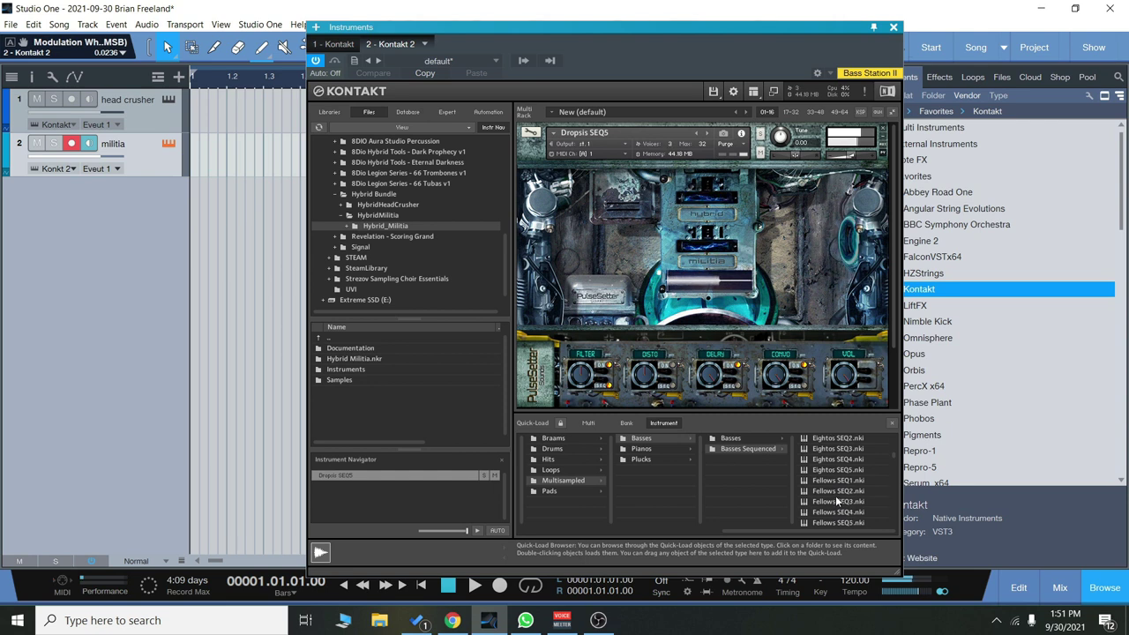
scroll(835, 496, down, 3)
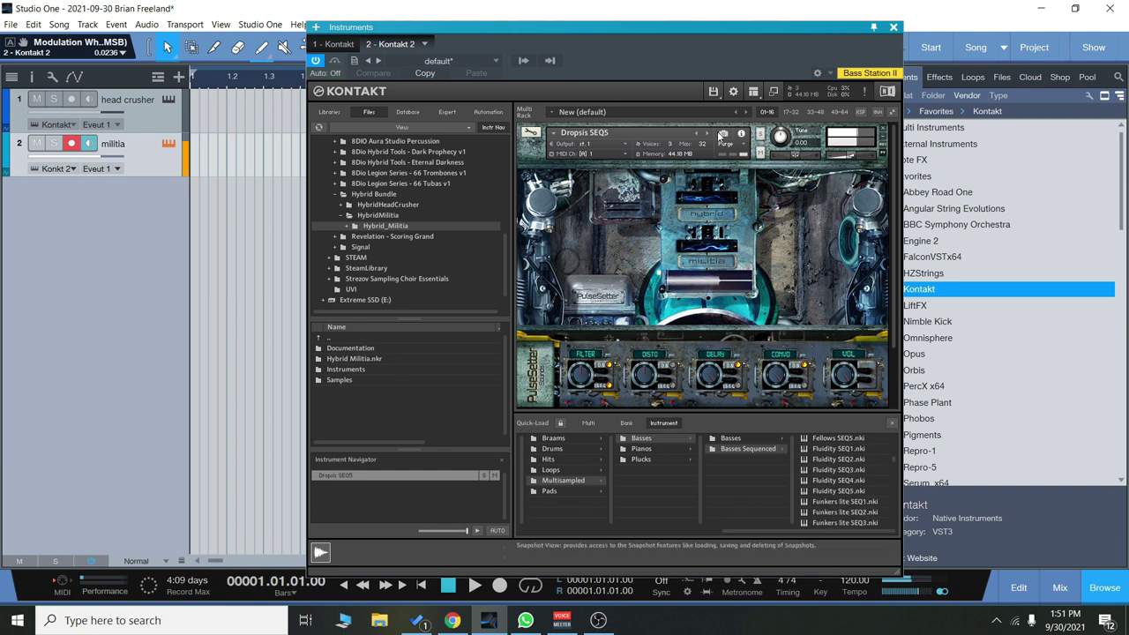
click(885, 130)
double_click(849, 459)
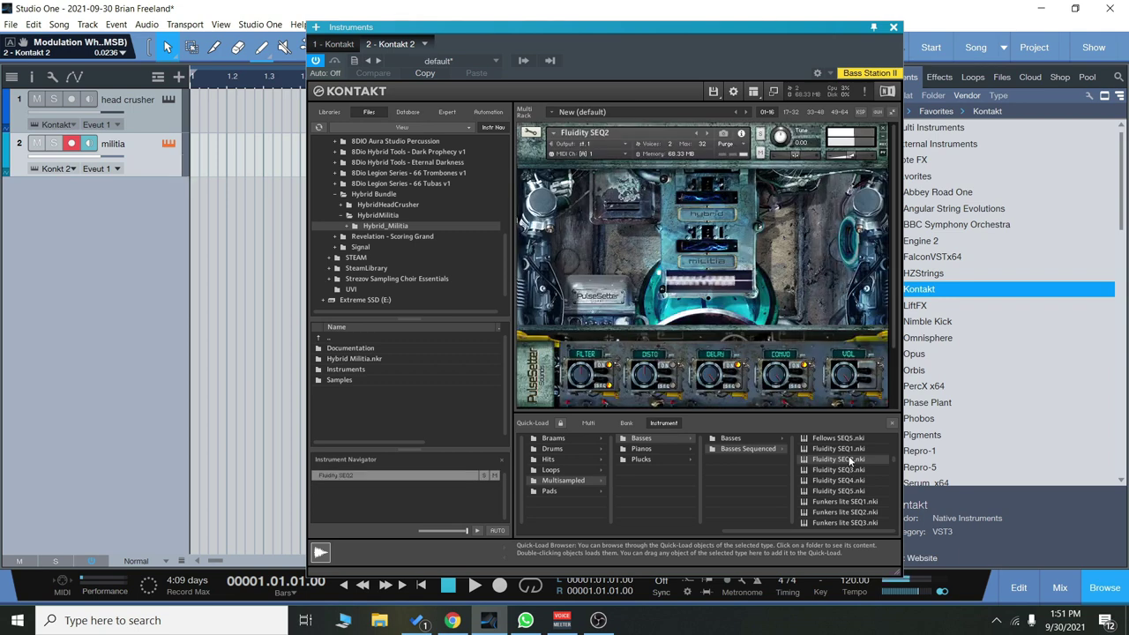
Remove Fluidity SEQ2 and load the Gogeter SEQ2 sequenced bass patch
scroll(847, 459, down, 4)
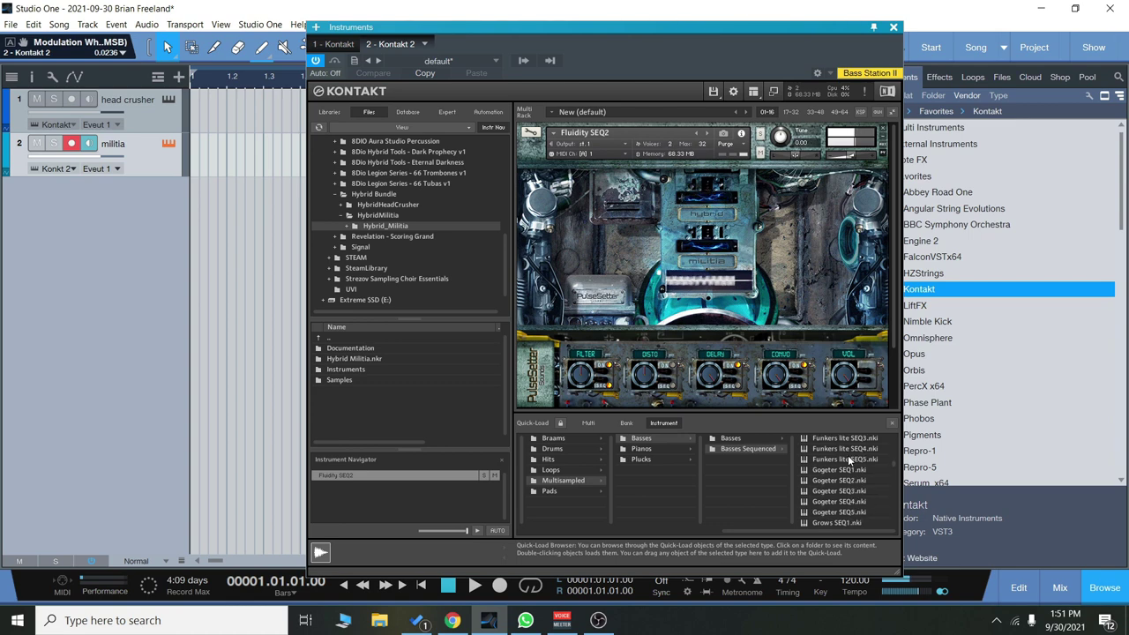
click(885, 131)
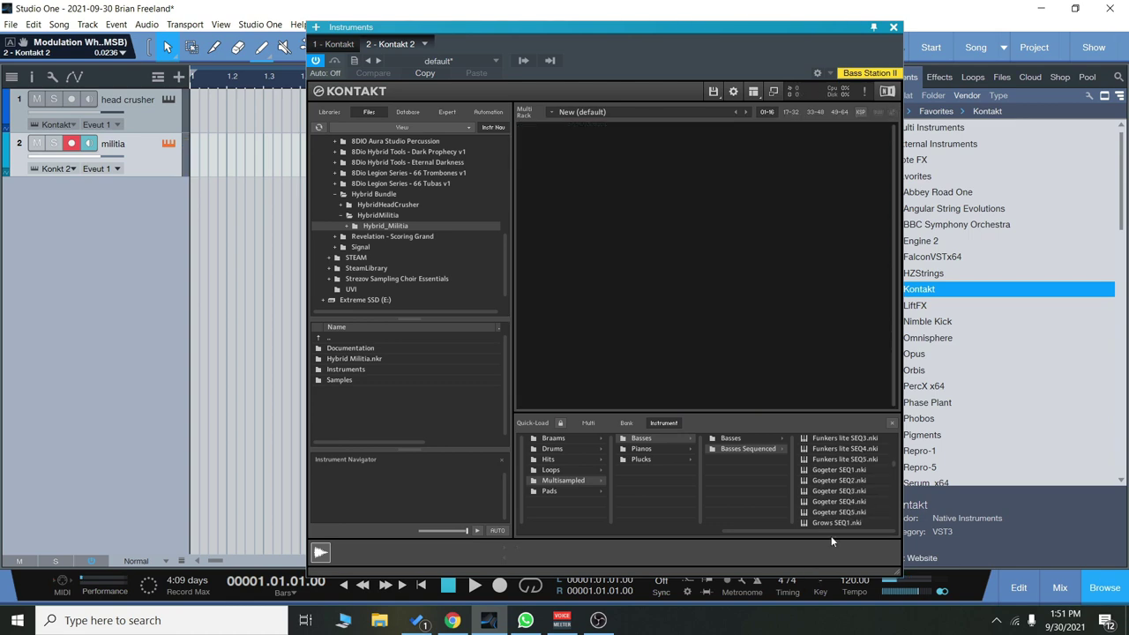
double_click(854, 479)
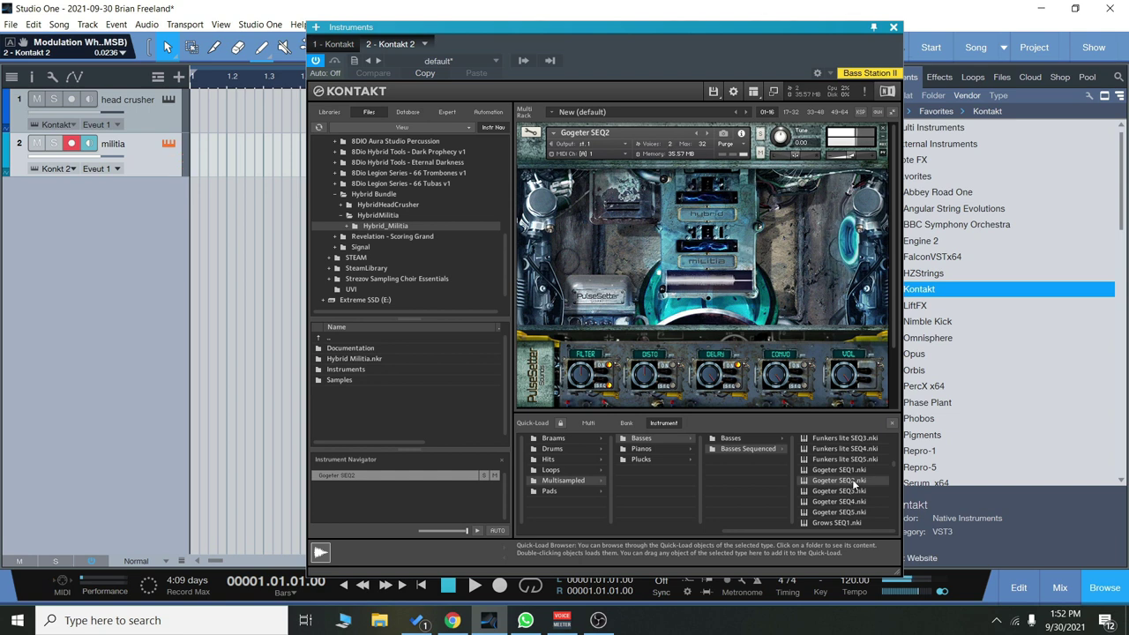
Find the Machito patches among the sequenced basses and load Machito SEQ2 in place of Gogeter SEQ2
scroll(852, 478, down, 4)
scroll(851, 479, down, 4)
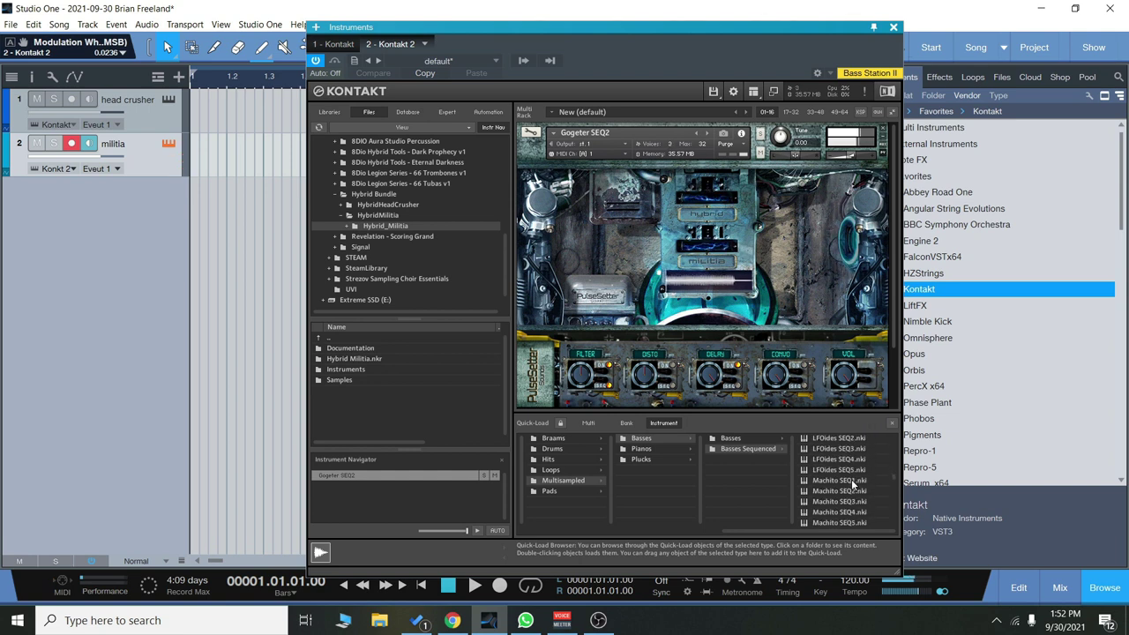
double_click(860, 491)
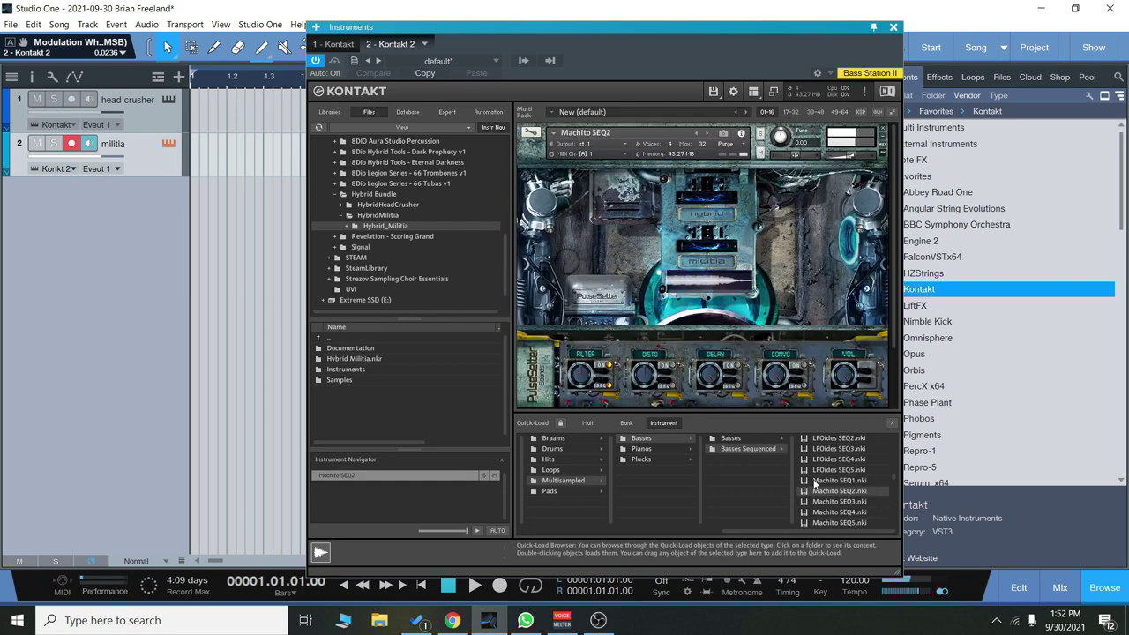
Remove Machito SEQ2 and load the Platinums SEQ1 sequenced bass patch
scroll(854, 478, down, 1)
scroll(854, 478, down, 1)
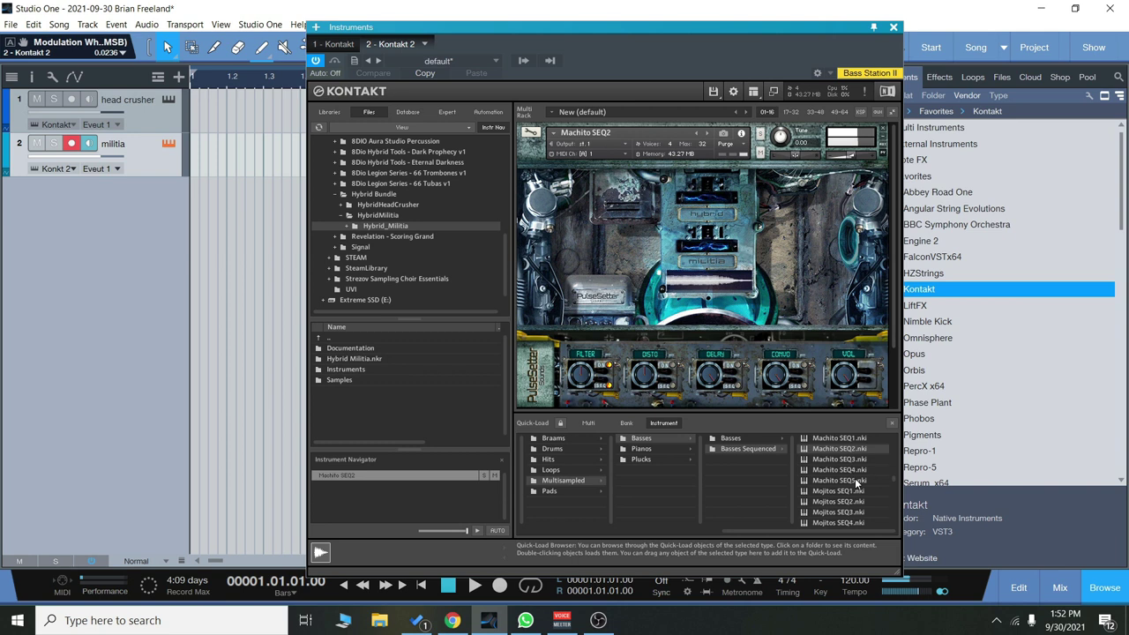
scroll(854, 476, down, 1)
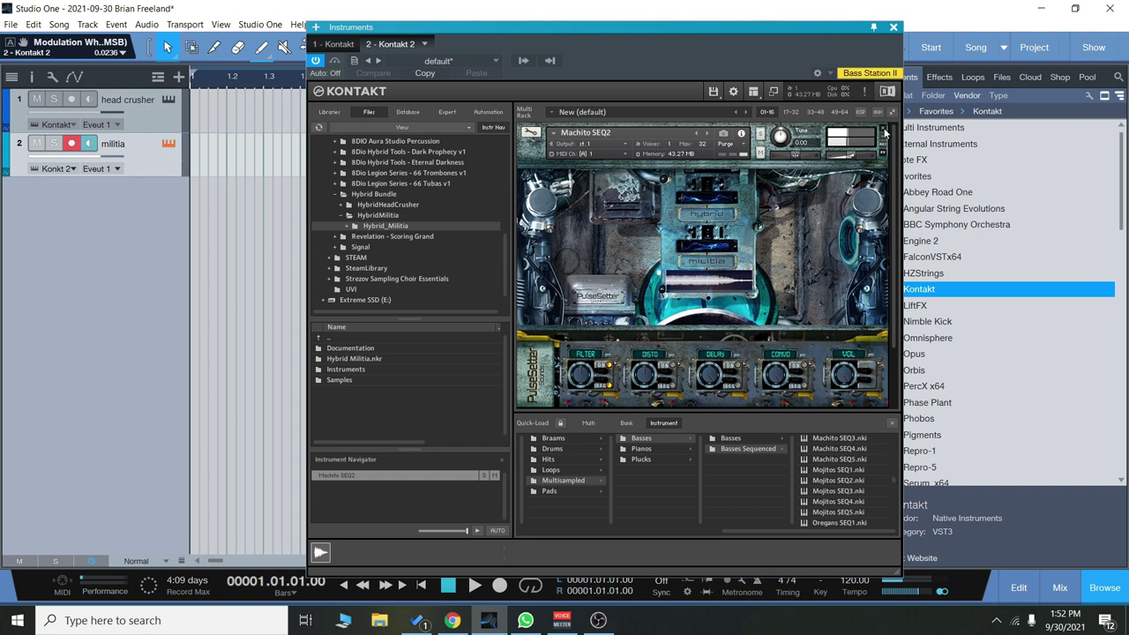
click(706, 133)
scroll(843, 480, down, 5)
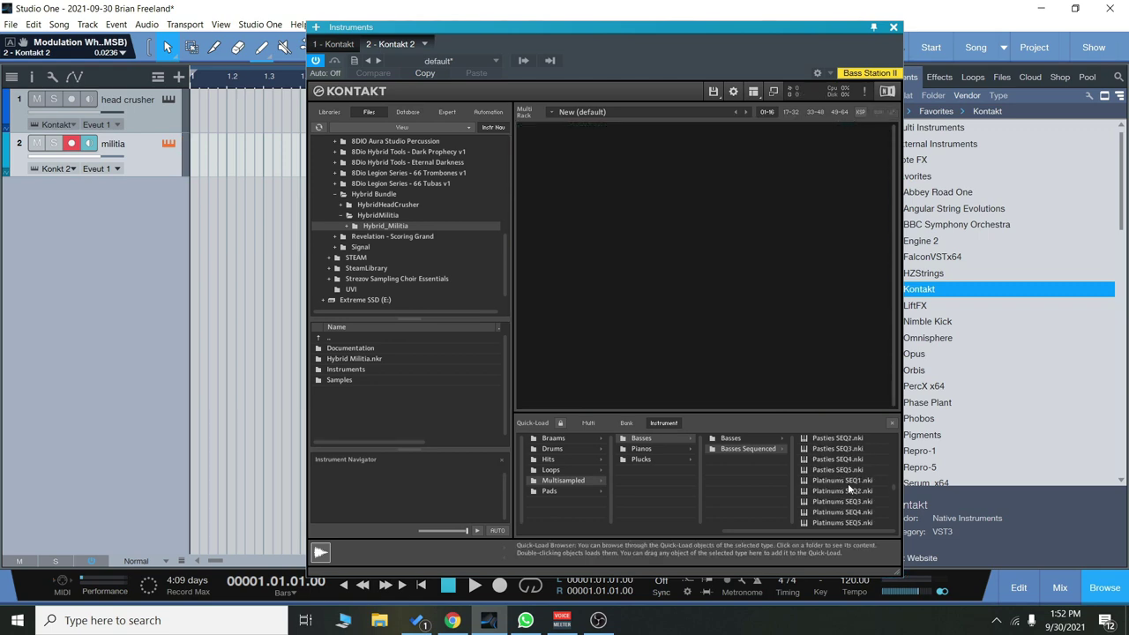
double_click(841, 480)
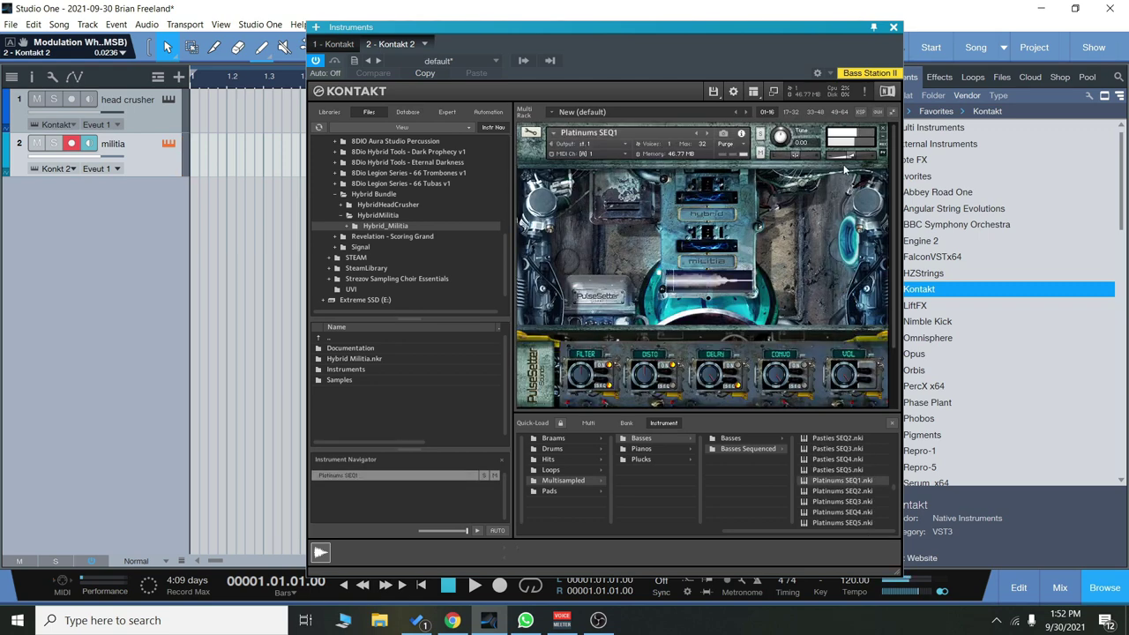
Replace Platinums SEQ1 with the Tropix SEQ2 patch from further down the sequenced basses
scroll(849, 464, down, 2)
scroll(849, 465, down, 5)
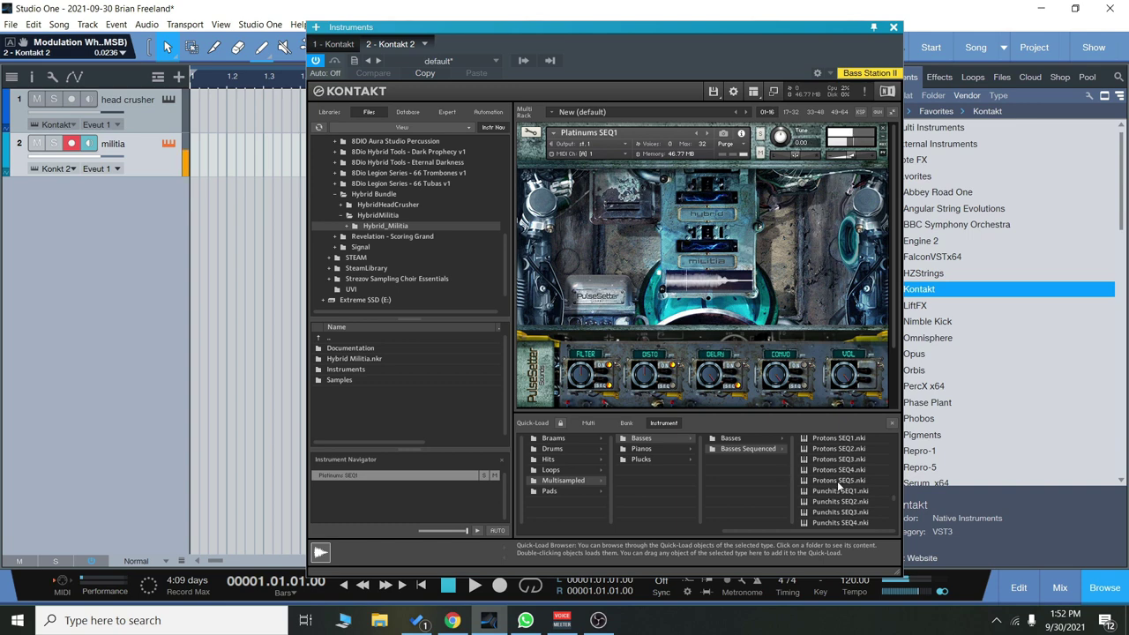
scroll(842, 481, down, 5)
scroll(842, 482, down, 3)
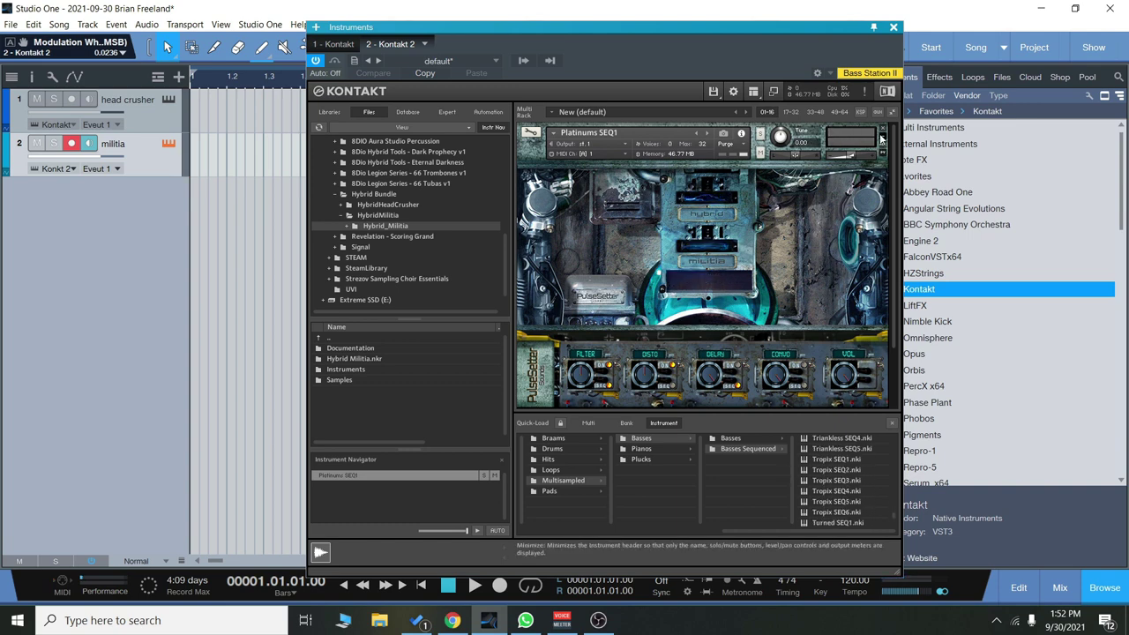
double_click(838, 473)
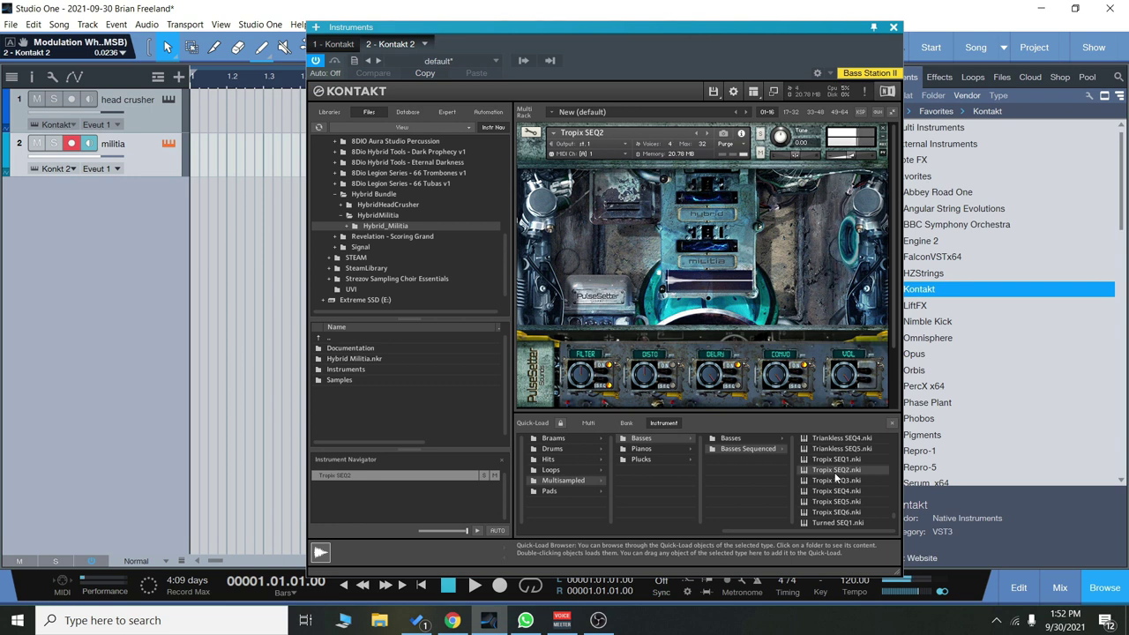
Remove Tropix SEQ2 and load Piano 4 from the multisampled Pianos folder
click(885, 131)
click(648, 451)
double_click(750, 471)
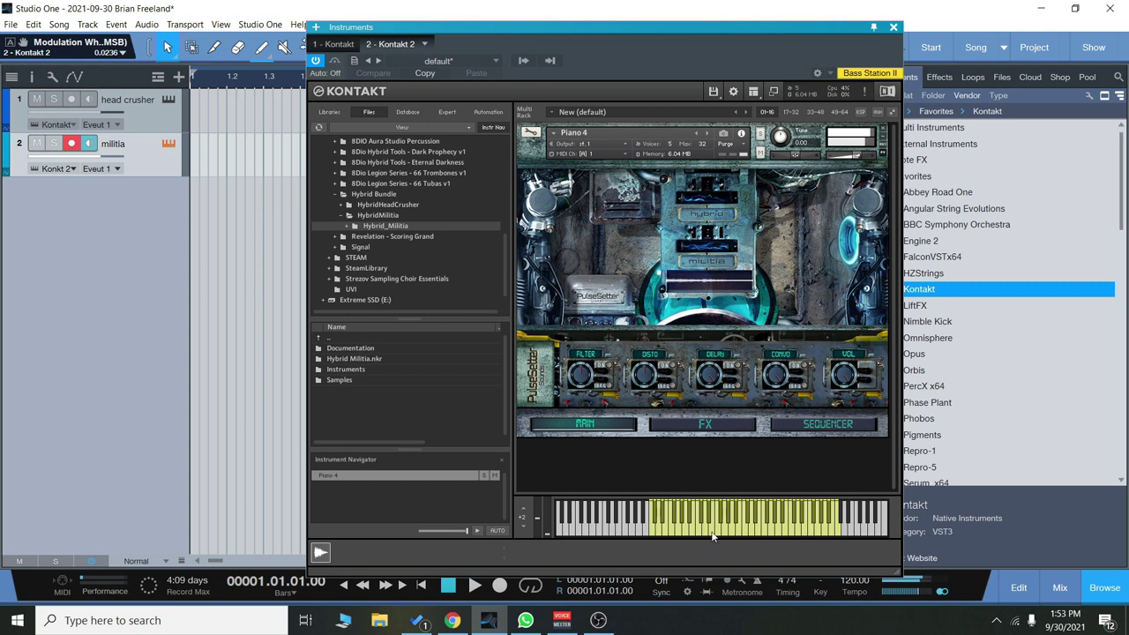
Replace Piano 4 with the A Metals Pluck patch and audition it on the virtual keyboard
mouse_move(848, 157)
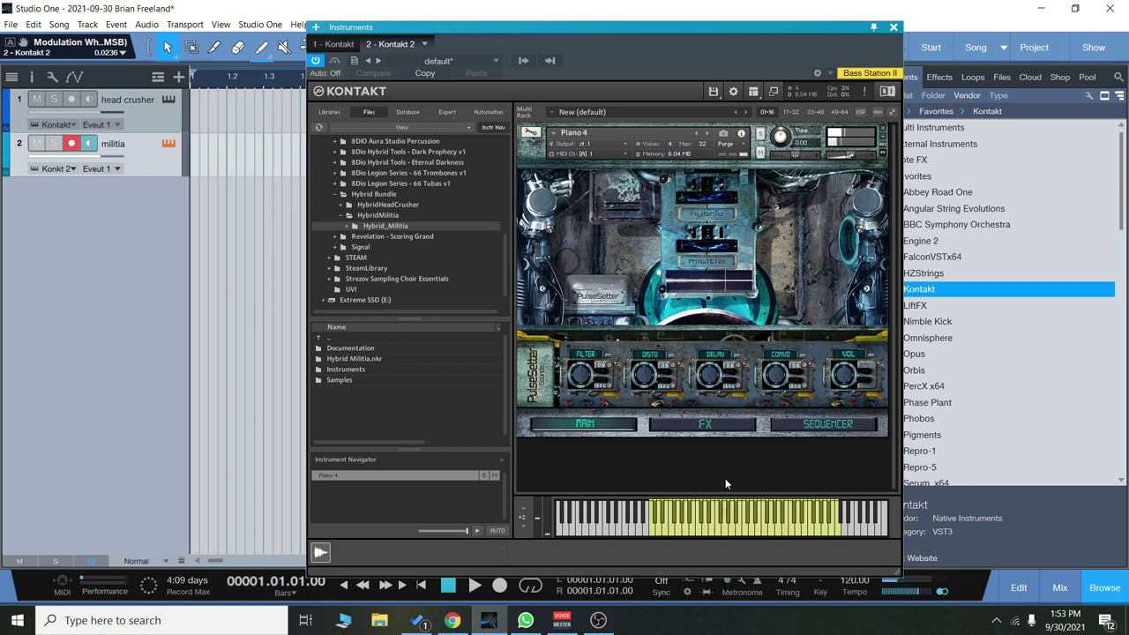
click(882, 167)
click(873, 429)
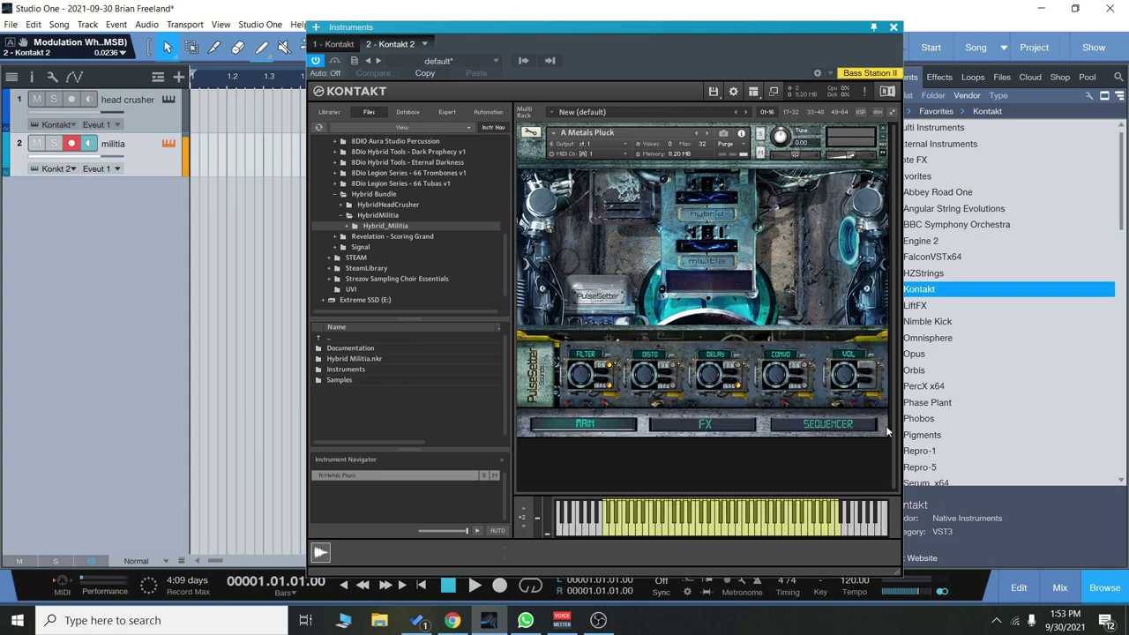
click(702, 535)
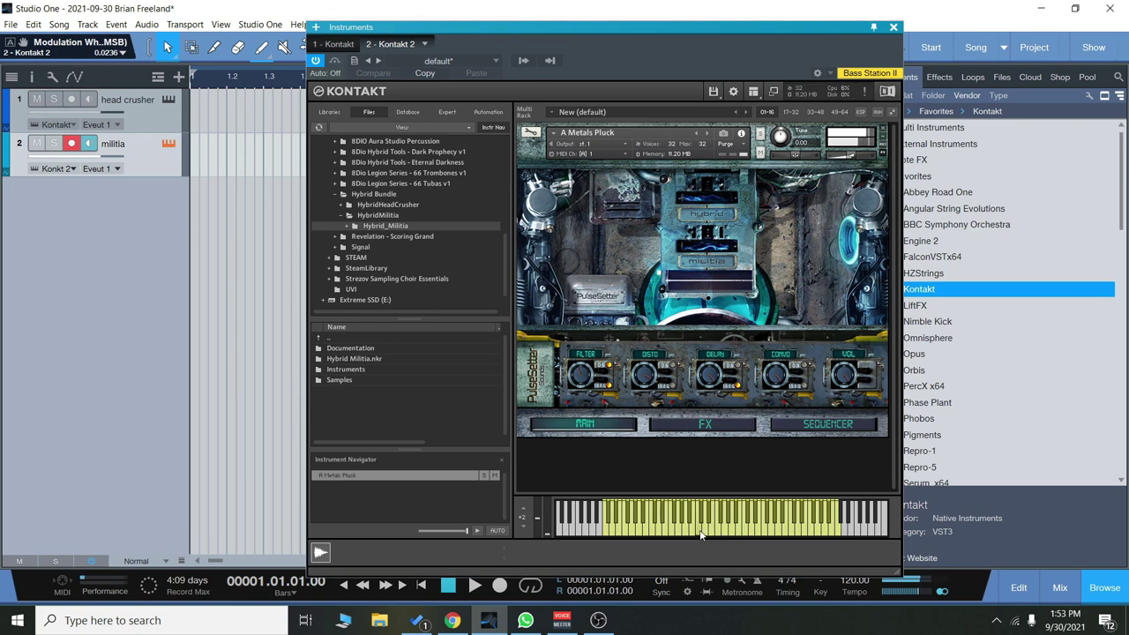
click(706, 533)
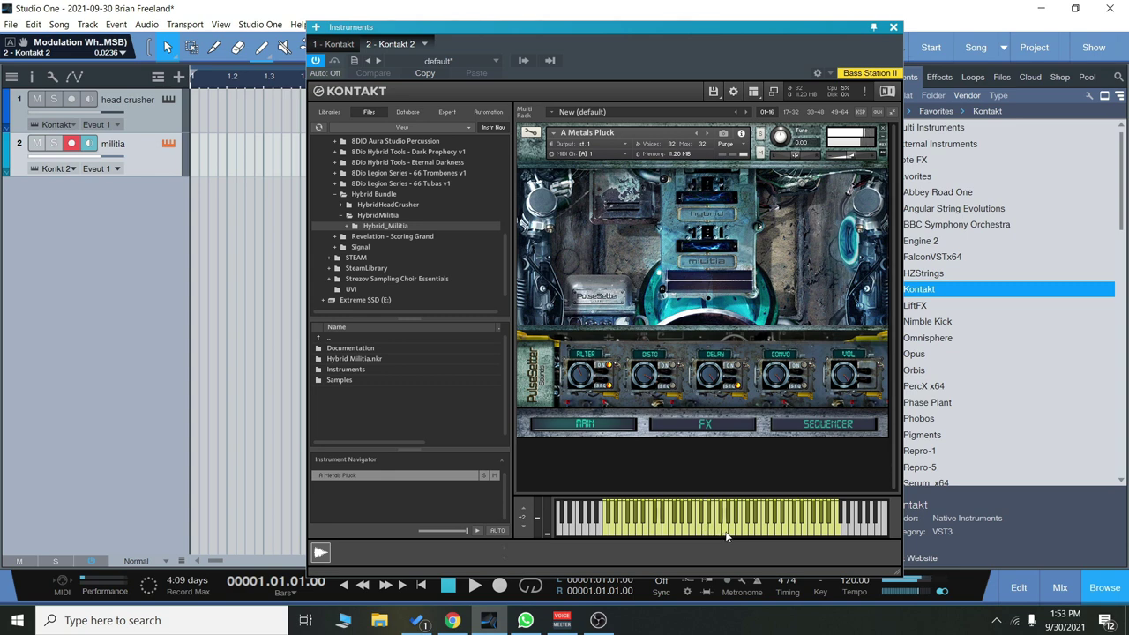
click(725, 534)
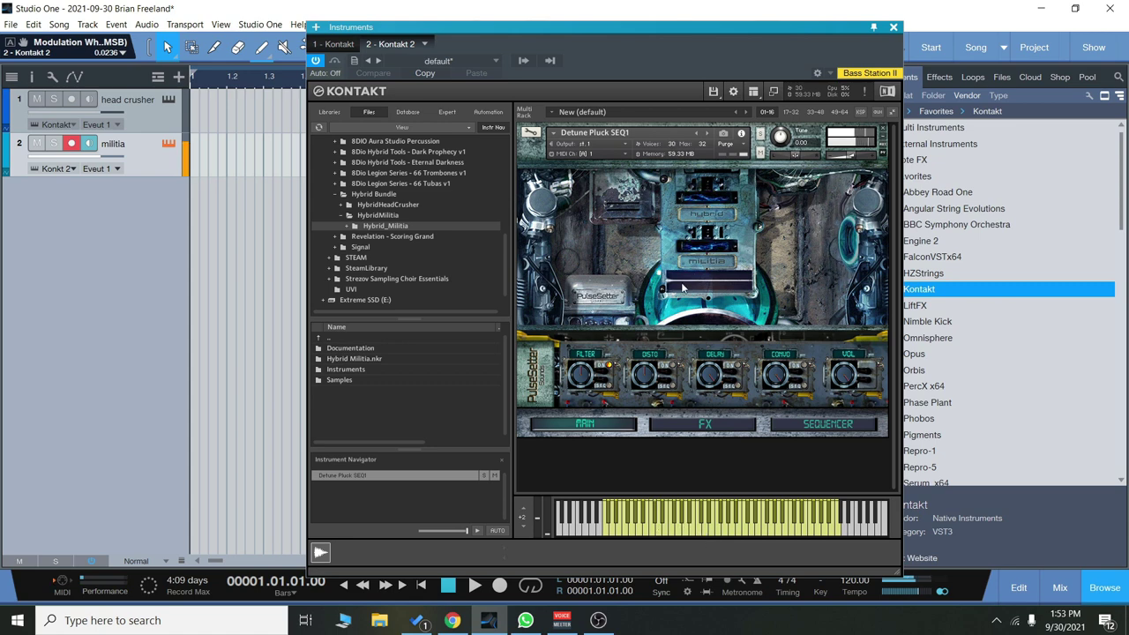
Advance from Detune Pluck SEQ1 to the Dreamer Pluck SEQ1 patch and audition it on several mid-range notes
click(709, 135)
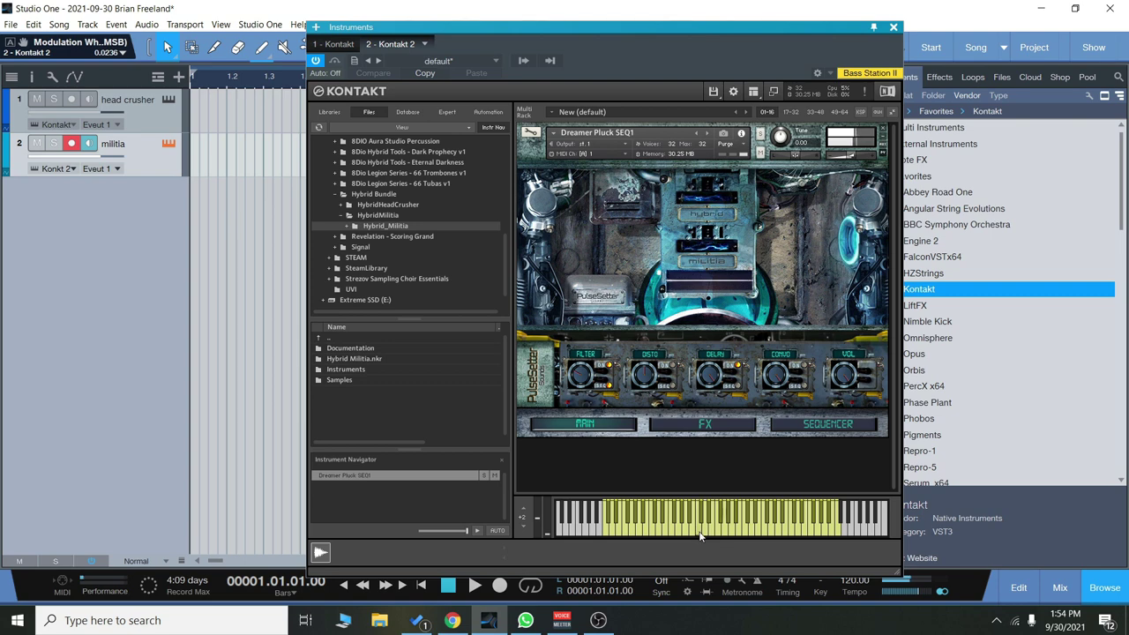
click(699, 535)
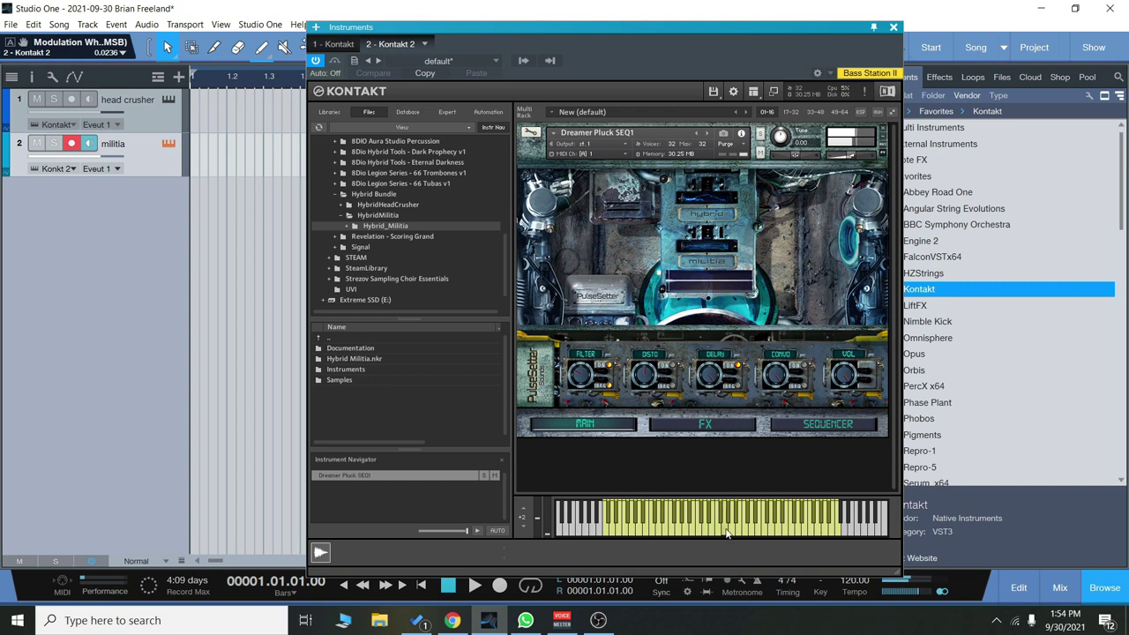
click(707, 524)
click(708, 523)
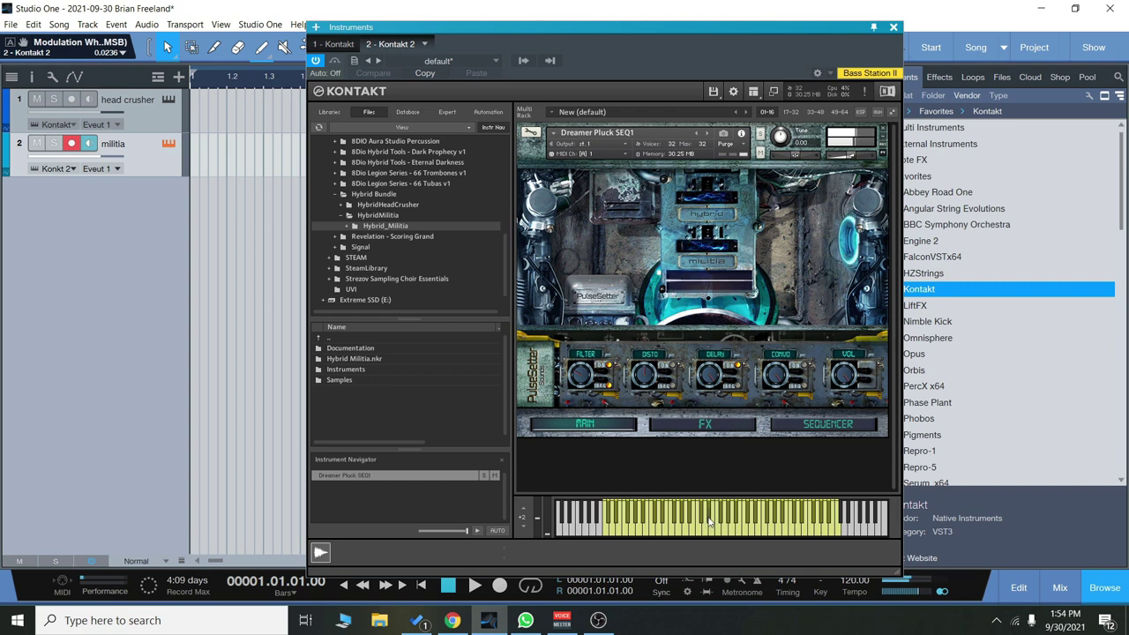
click(693, 534)
click(697, 534)
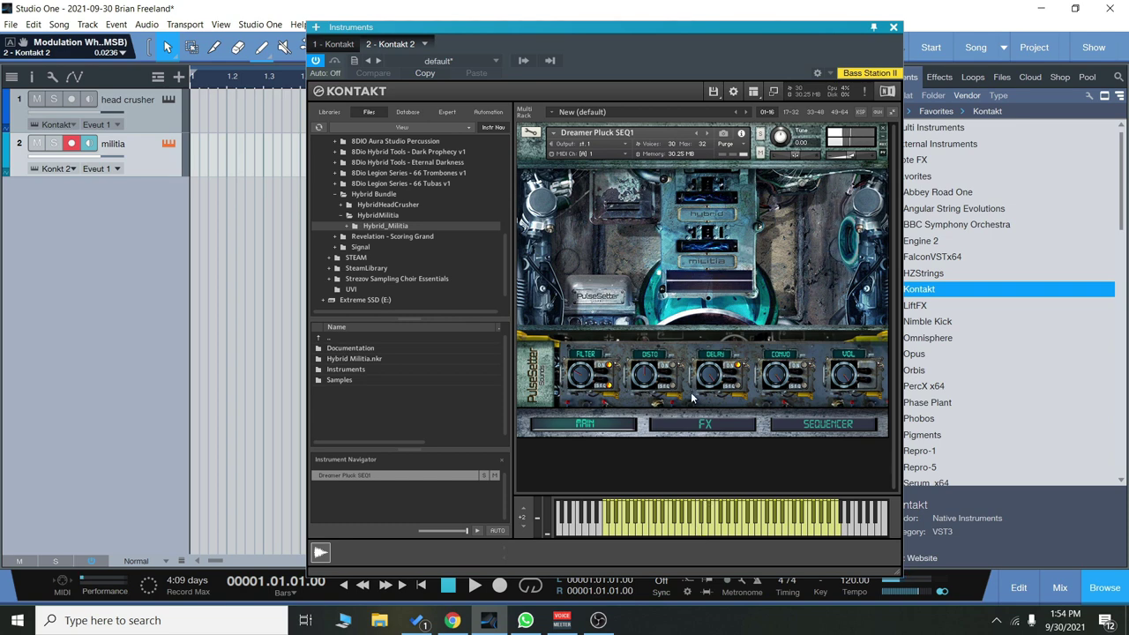
Replace Dreamer Pluck SEQ1 with the Chosen Child patch from the Pads folder and close the Quick-Load browser
right_click(739, 471)
double_click(740, 480)
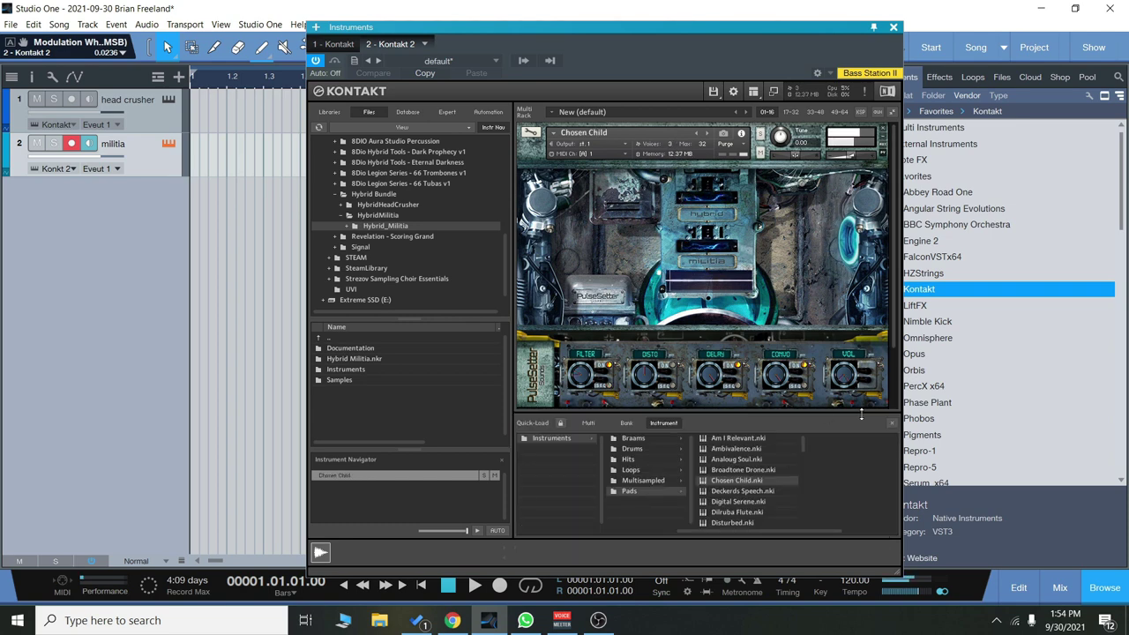
click(893, 425)
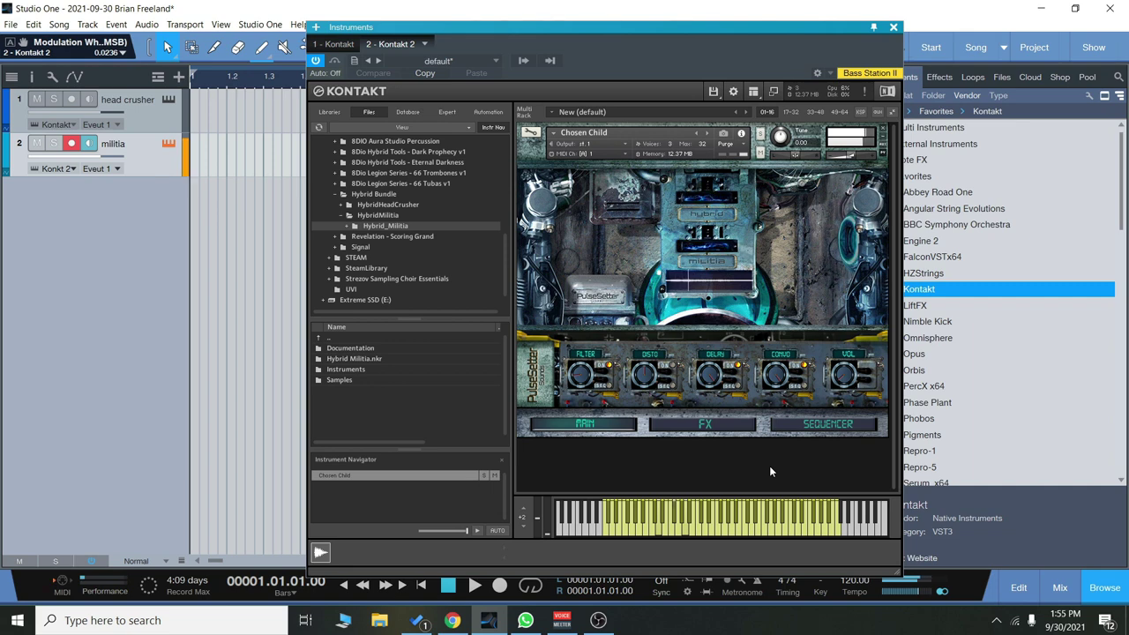
Advance to the next pad, Deckerds Speech, and audition it on notes higher up the virtual keyboard
click(706, 134)
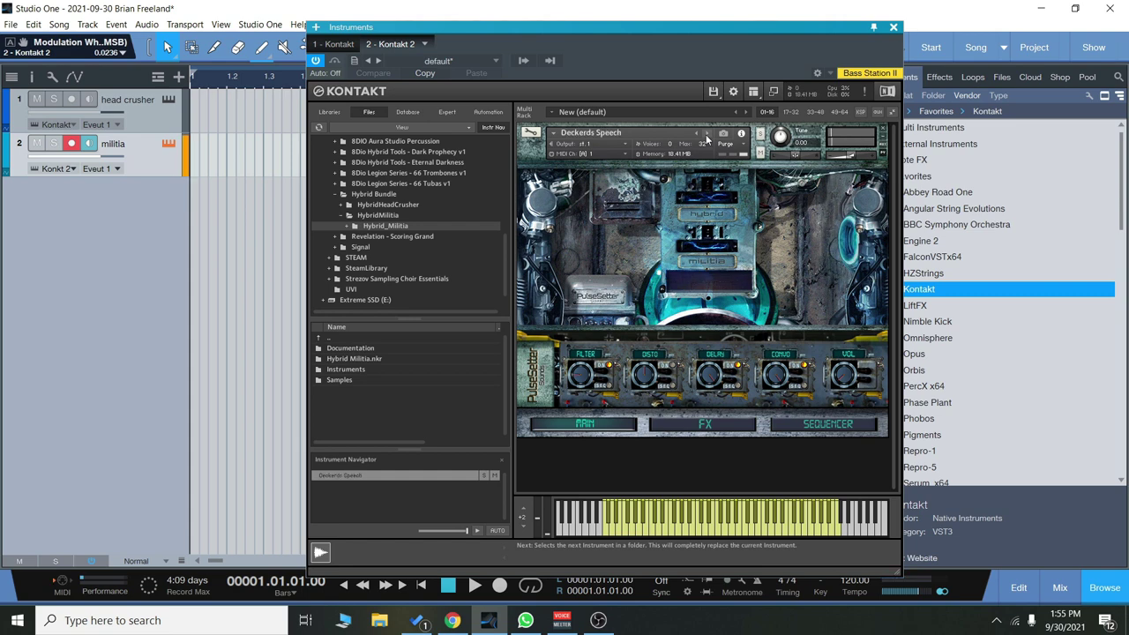
click(755, 532)
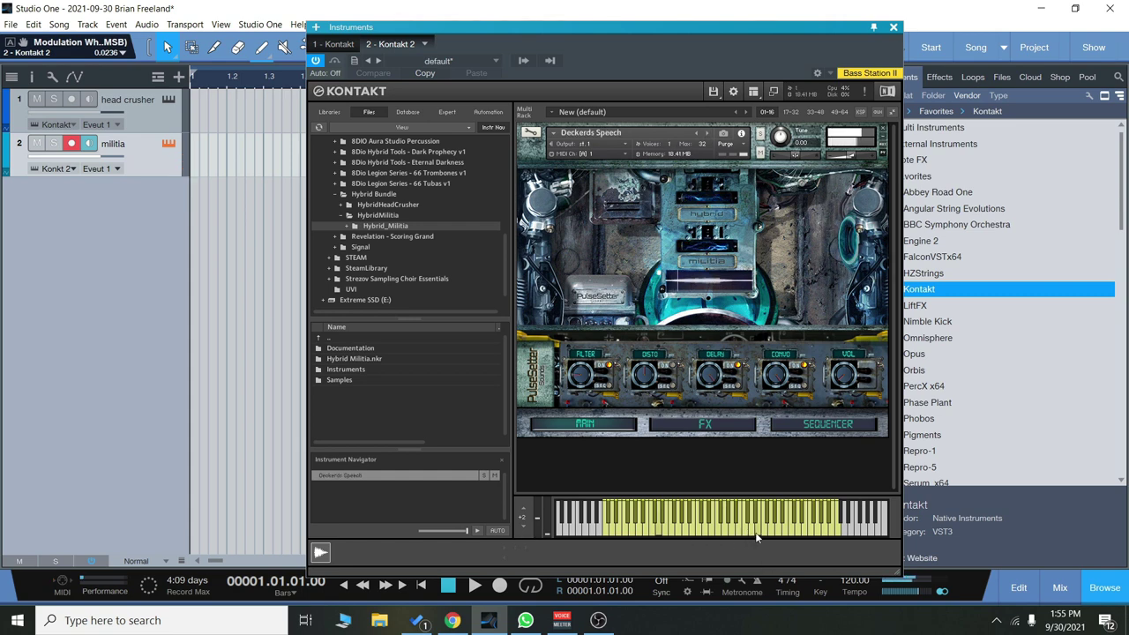
click(765, 534)
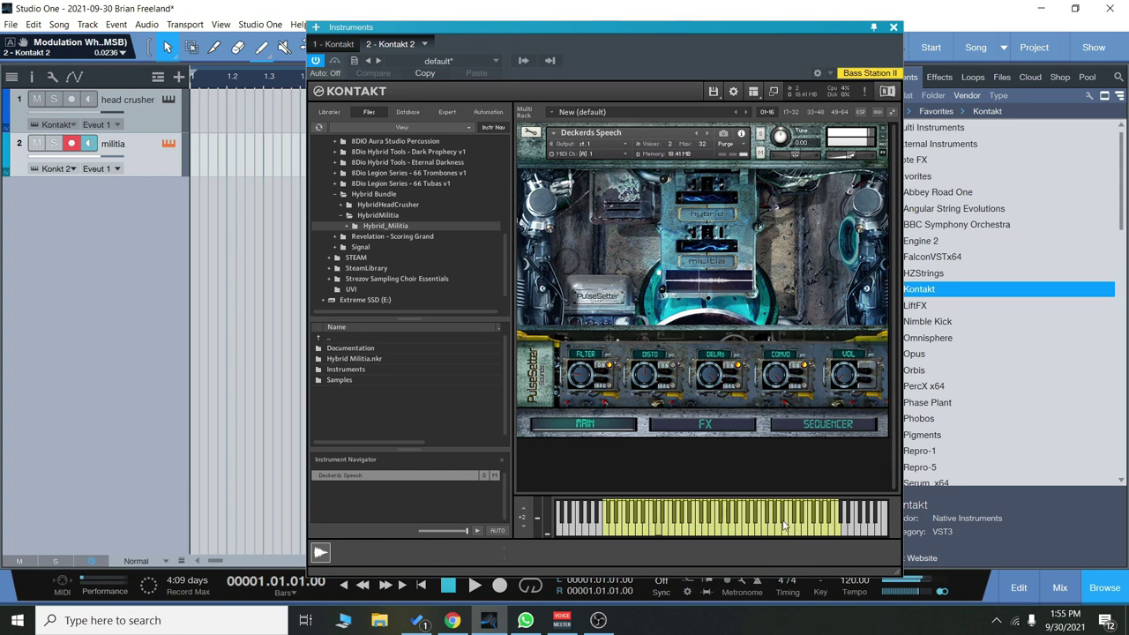
click(783, 525)
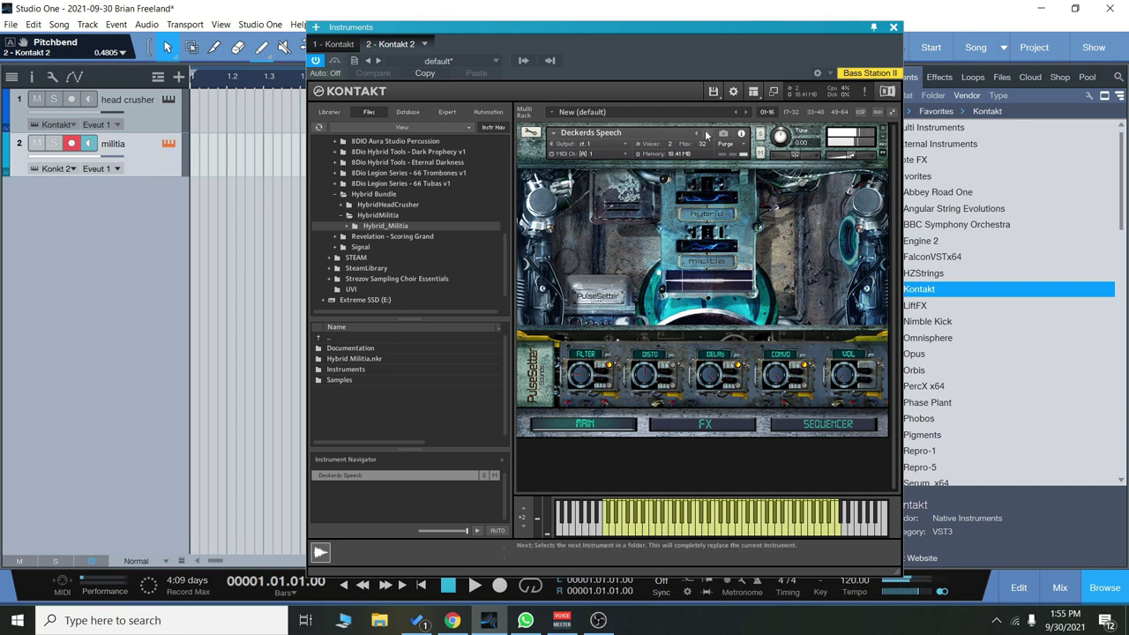
Remove Deckerds Speech and load the Raging patch from further down the Pads list
right_click(760, 466)
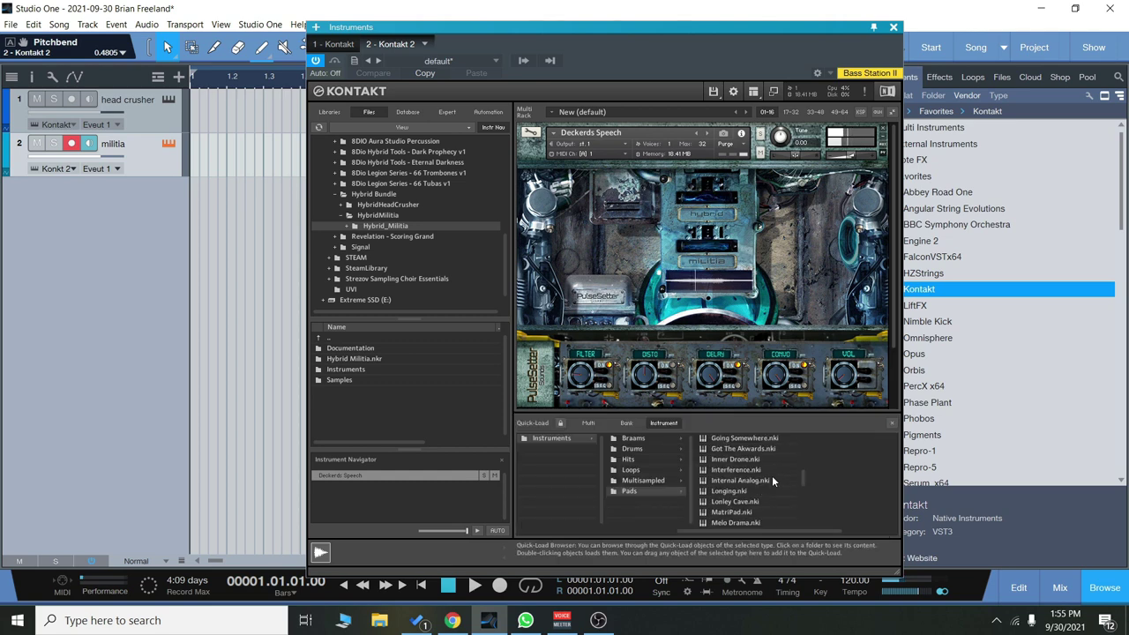
click(886, 131)
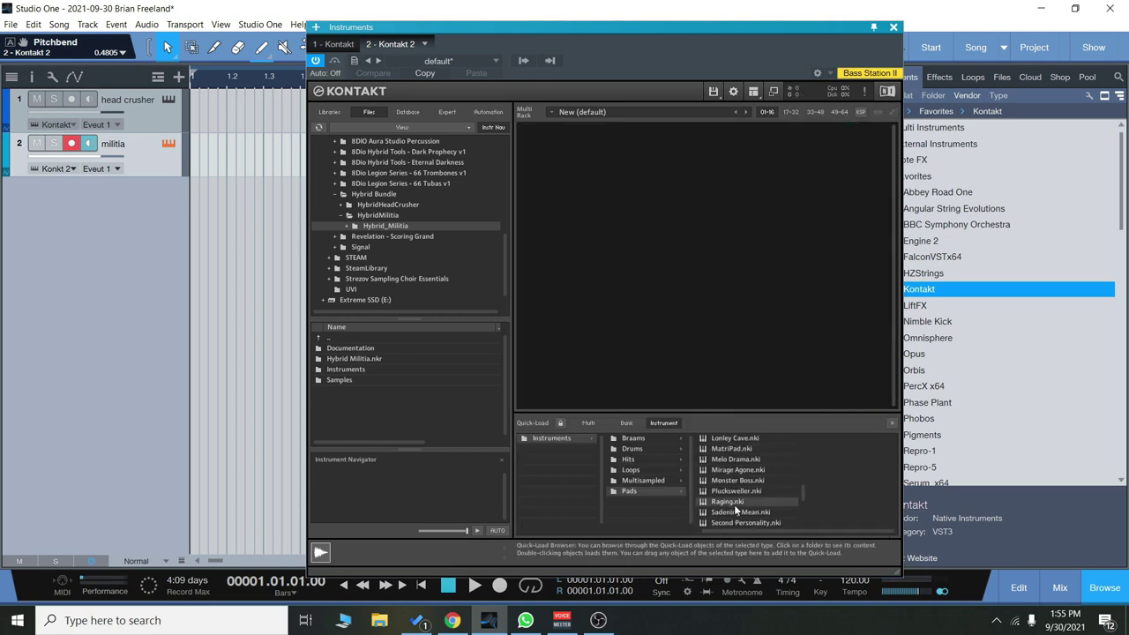
double_click(734, 503)
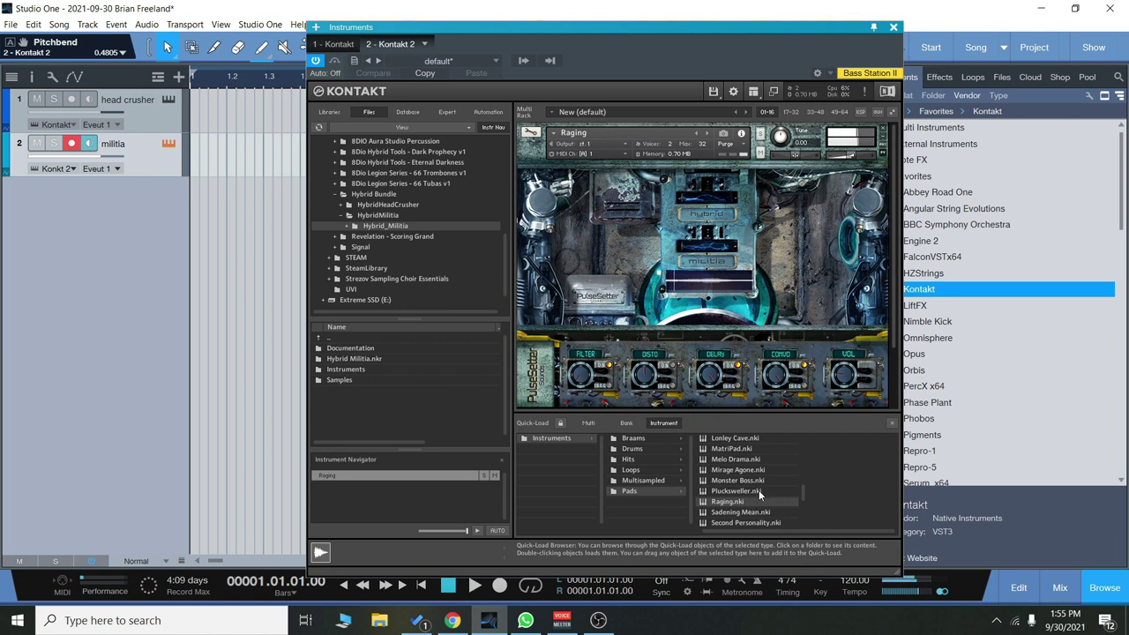
Remove the Raging patch and enlarge the Quick-Load browser to review the full list of Pads patches
scroll(762, 482, down, 2)
scroll(762, 484, down, 2)
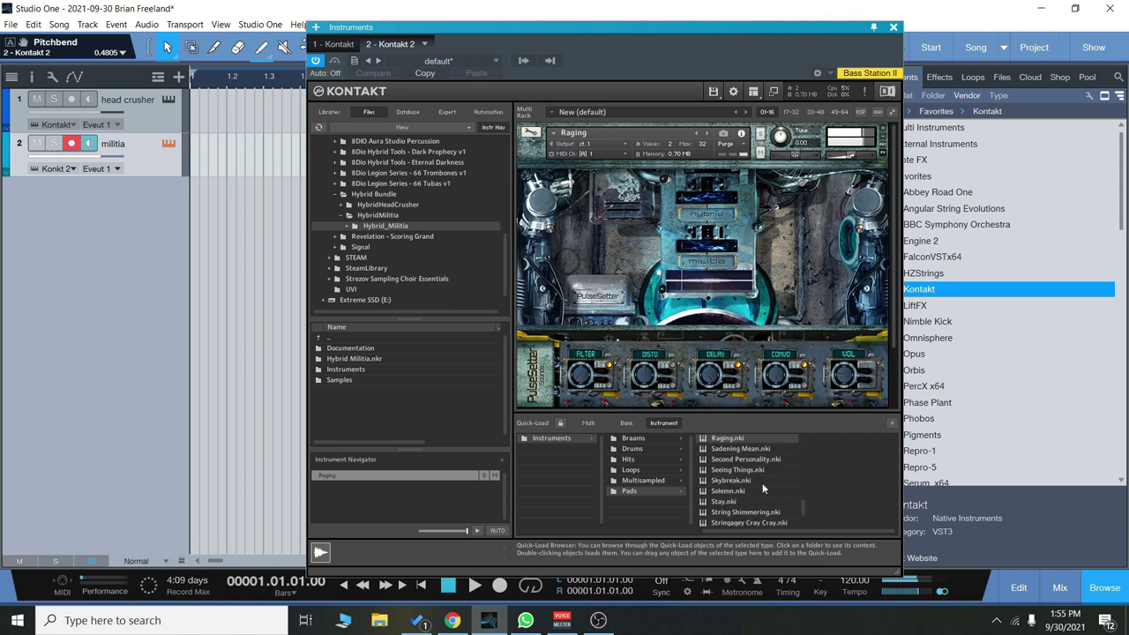
scroll(762, 484, down, 1)
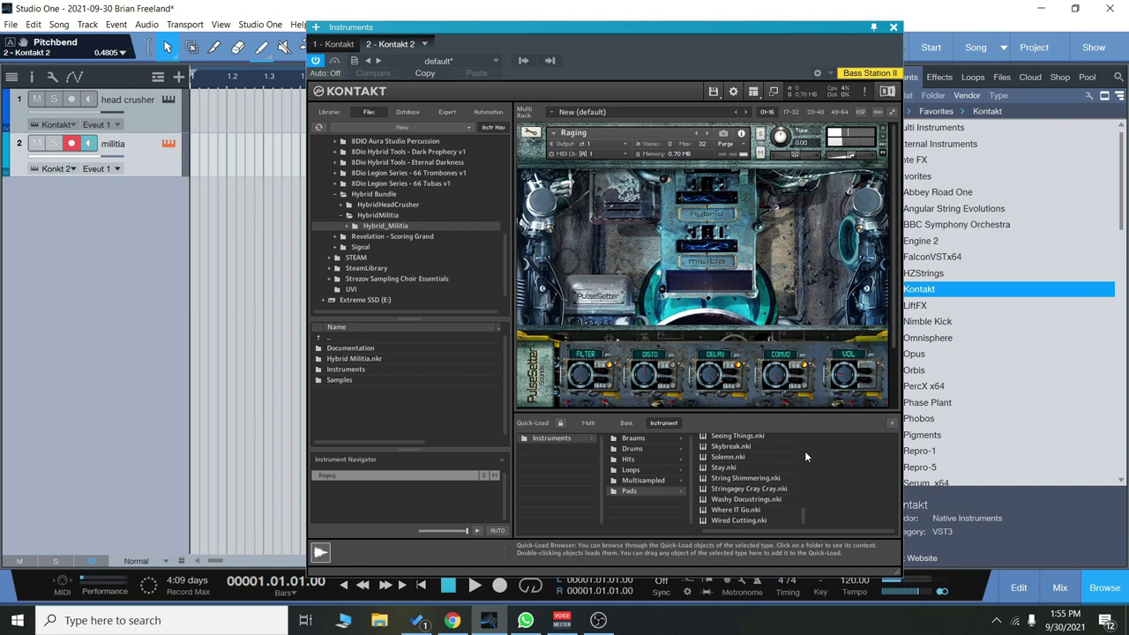
click(880, 131)
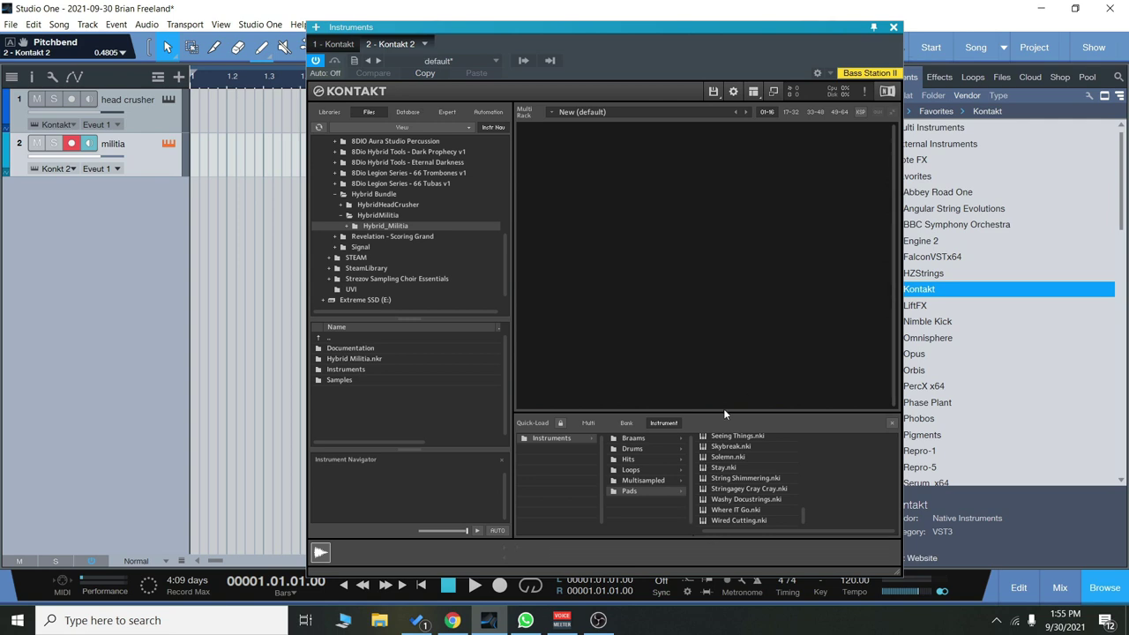
drag(722, 414, 723, 349)
scroll(755, 448, up, 5)
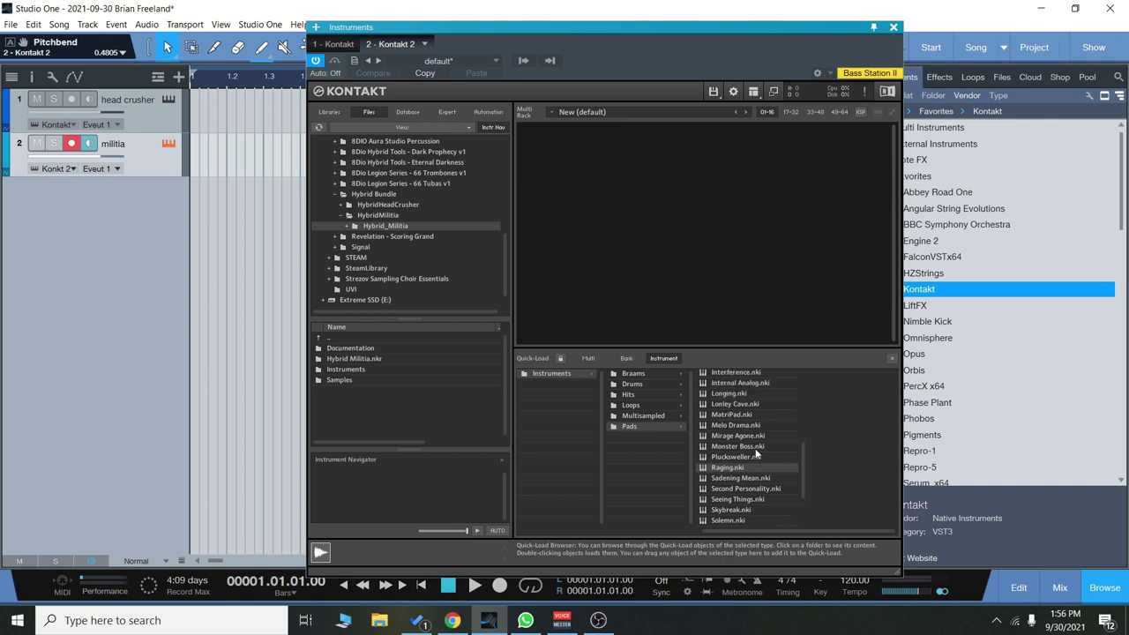
scroll(755, 448, down, 1)
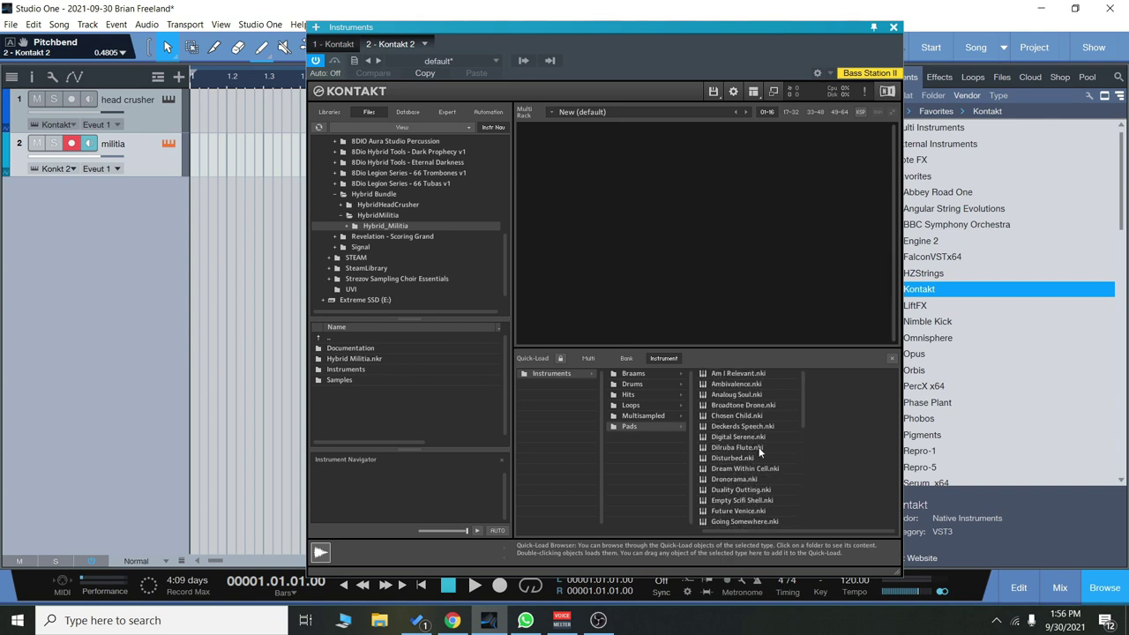
scroll(757, 454, down, 5)
Look through the contents of the Loops, Hits and Multisampled instrument folders
click(655, 416)
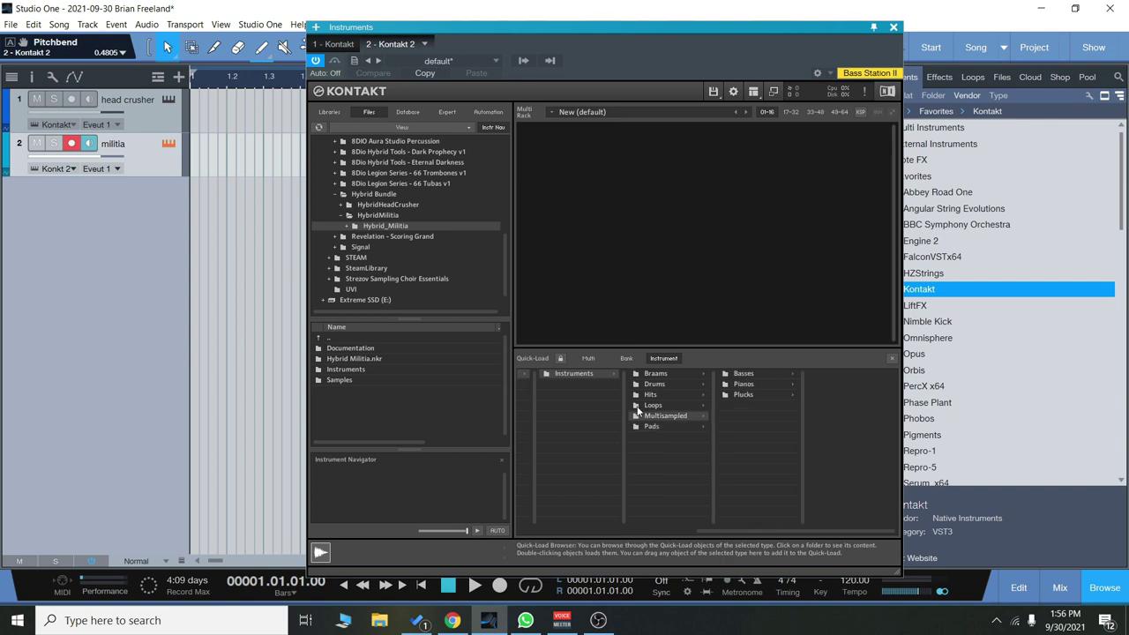
click(653, 405)
click(659, 394)
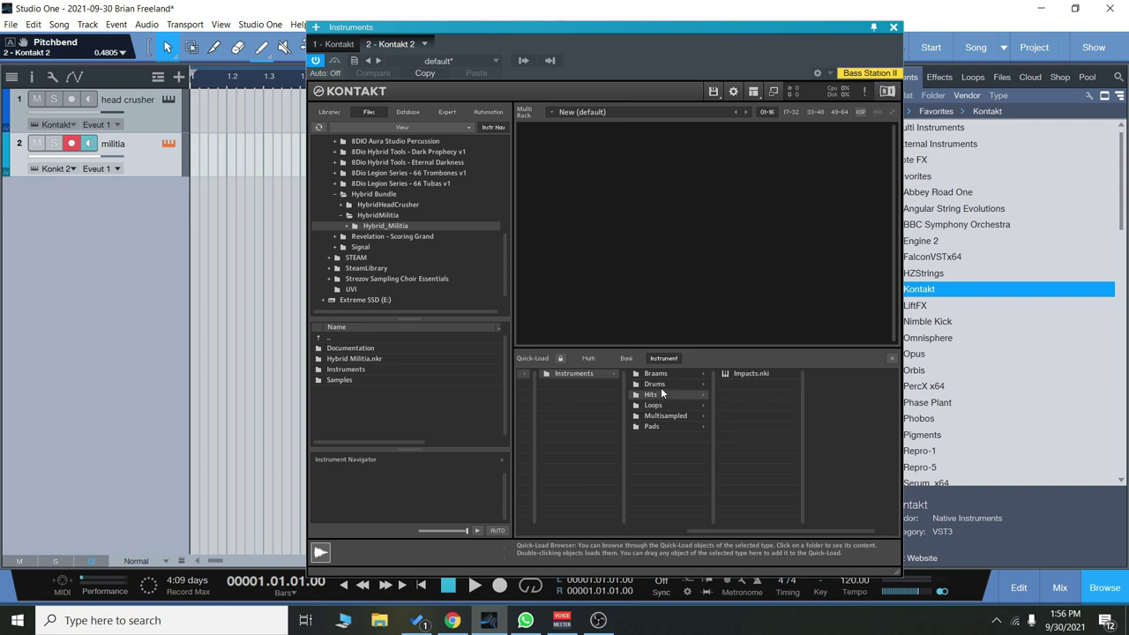
click(684, 416)
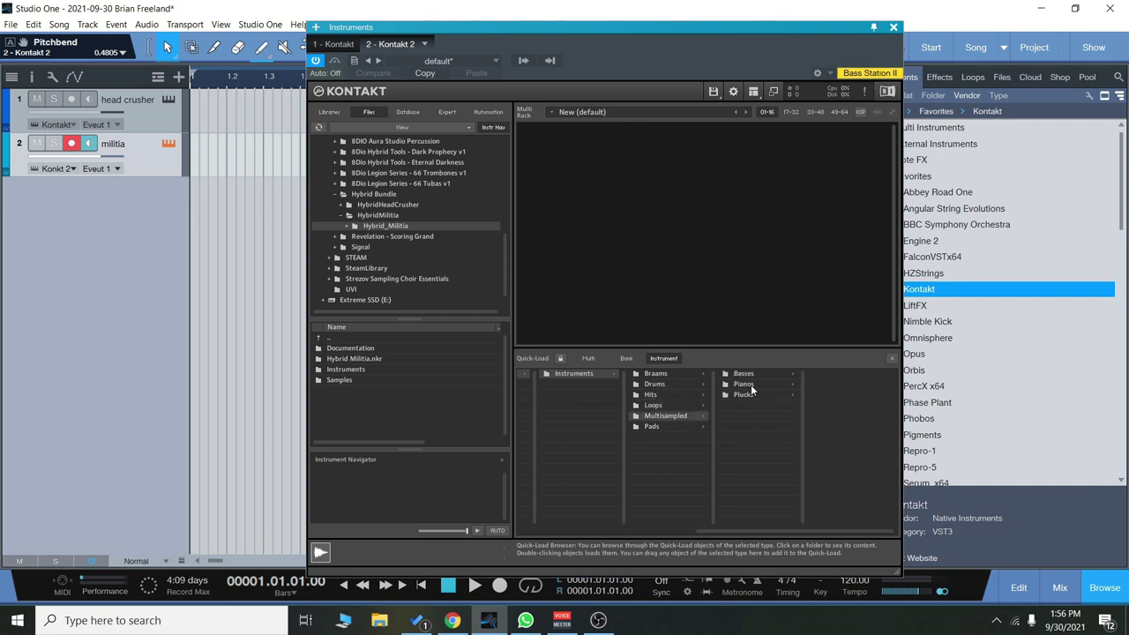
click(661, 406)
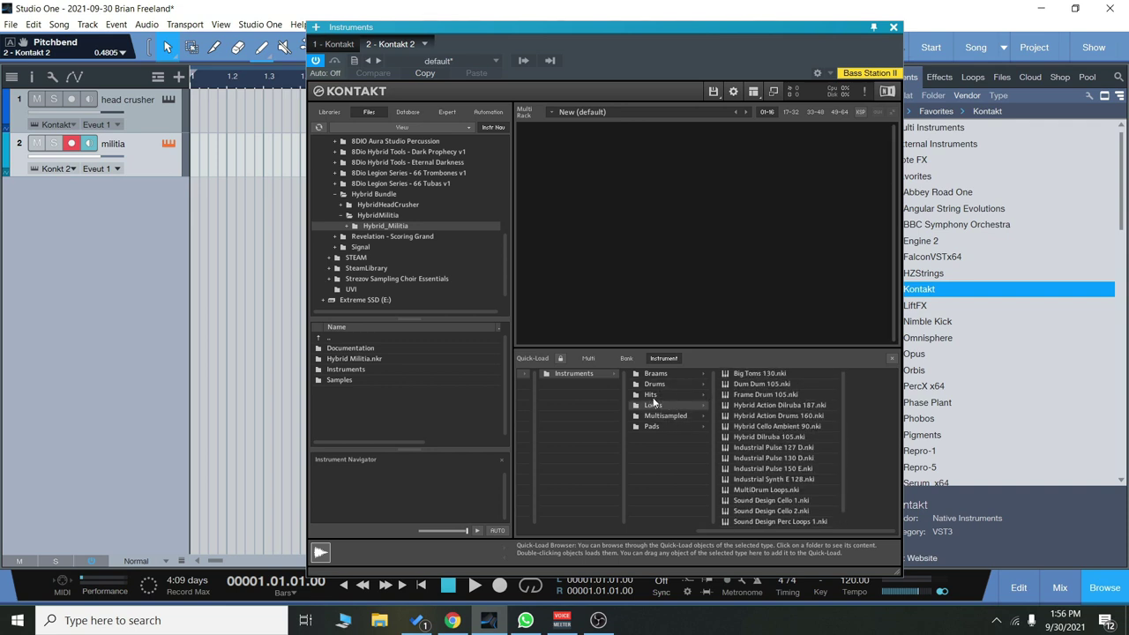
click(669, 416)
click(743, 384)
click(744, 395)
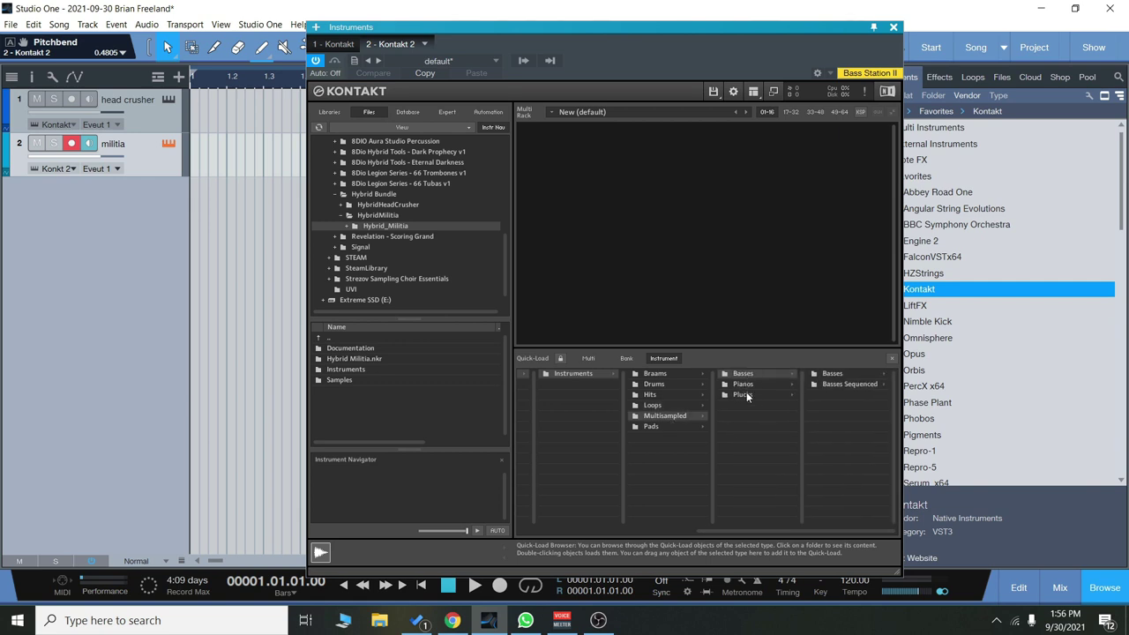
Examine the patch lists in the multisampled Basses Sequenced and Basses folders
click(758, 373)
click(841, 385)
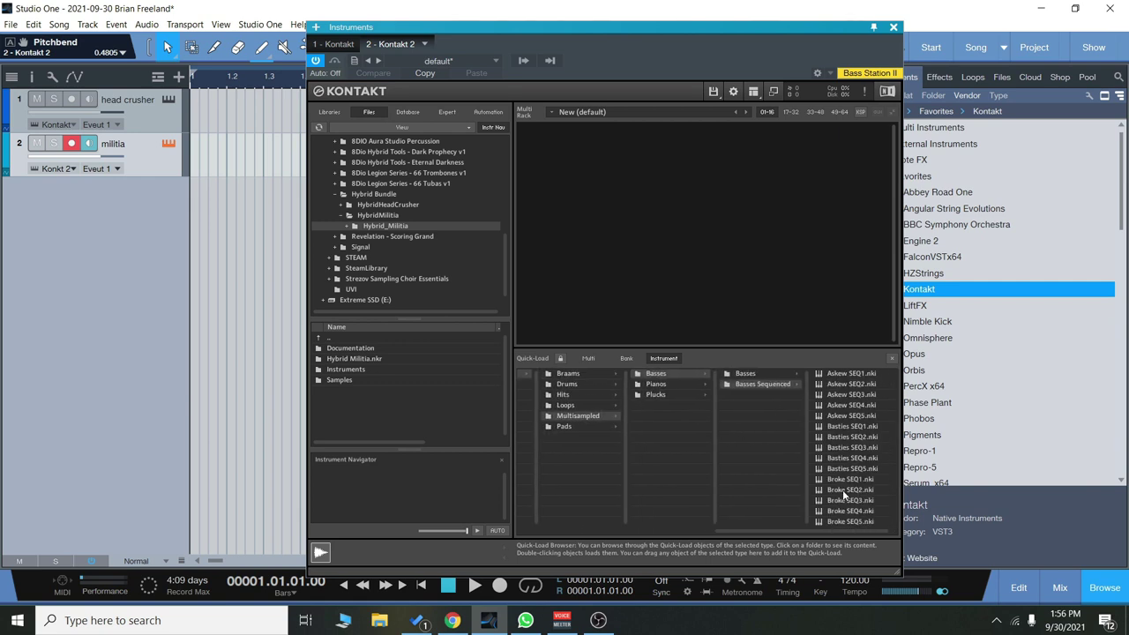
scroll(835, 471, up, 3)
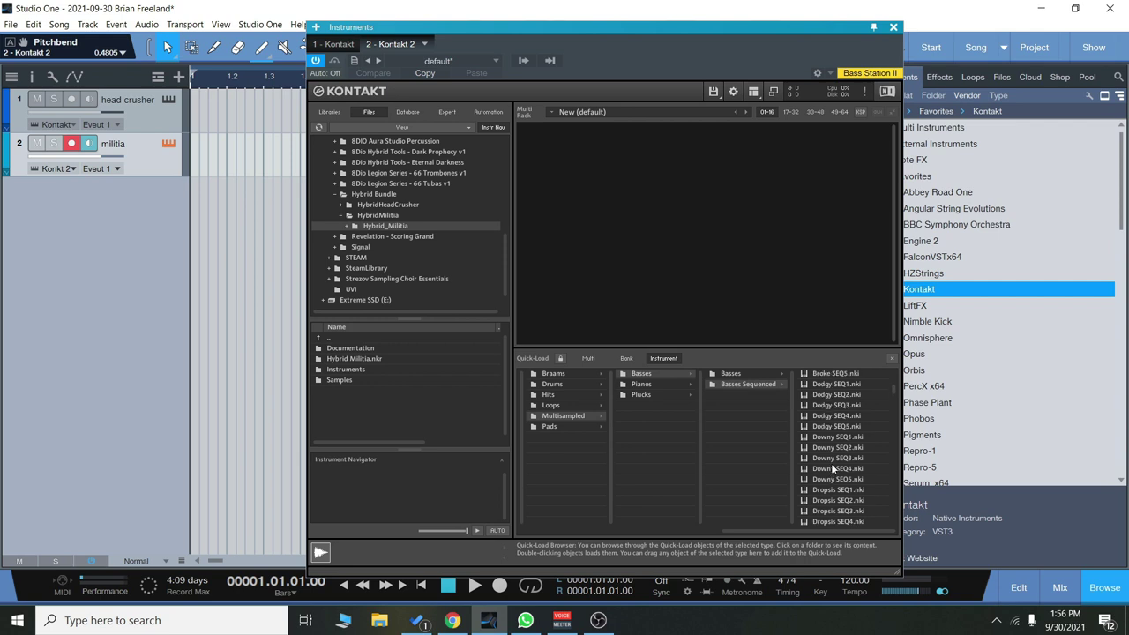
click(729, 375)
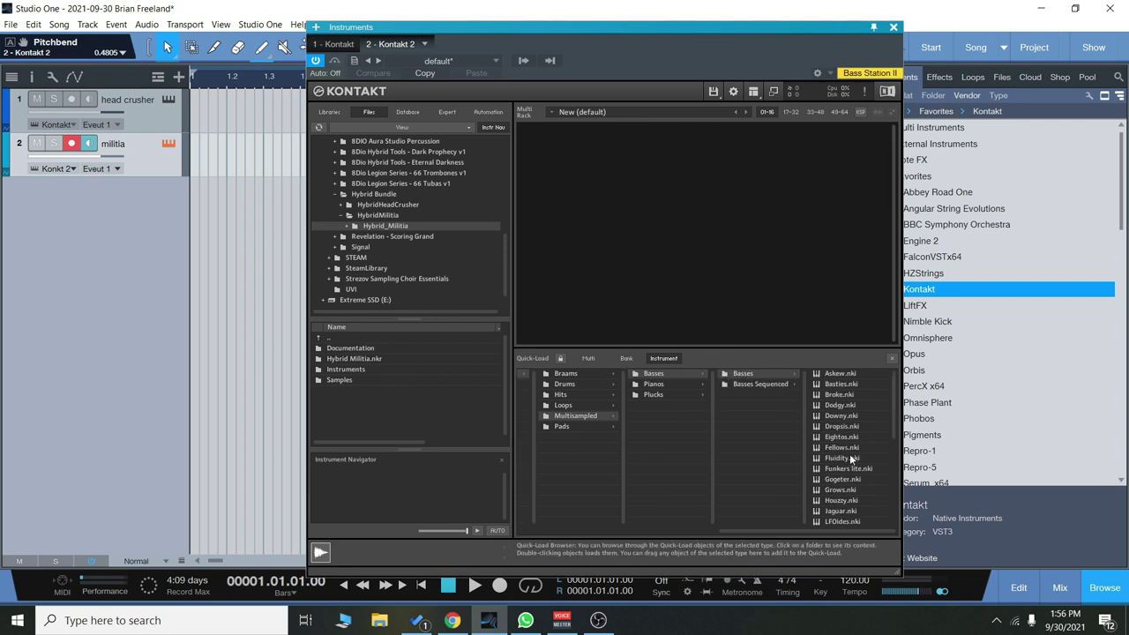
scroll(842, 414, down, 5)
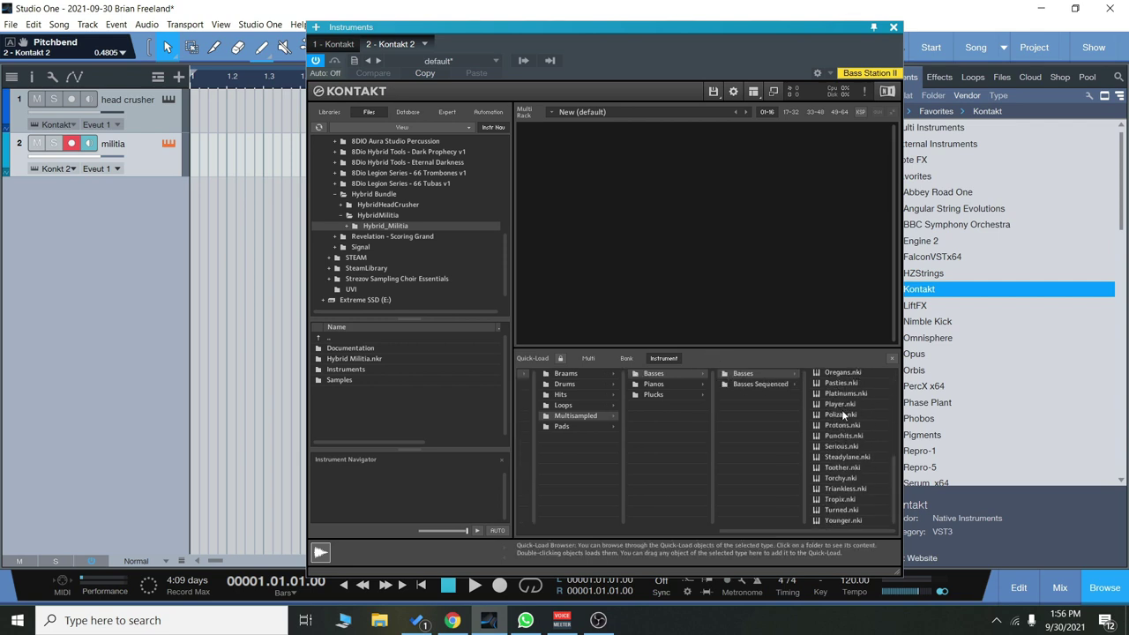
scroll(844, 417, up, 5)
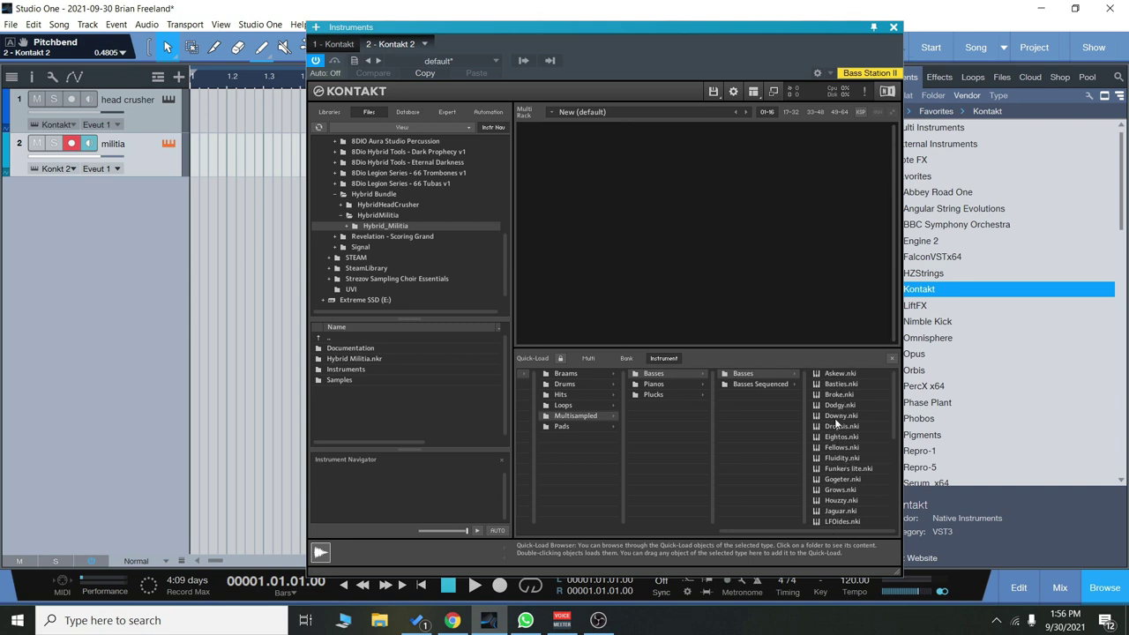
Close the Quick-Load browser and the Kontakt instrument window, and select the head crusher track
click(892, 362)
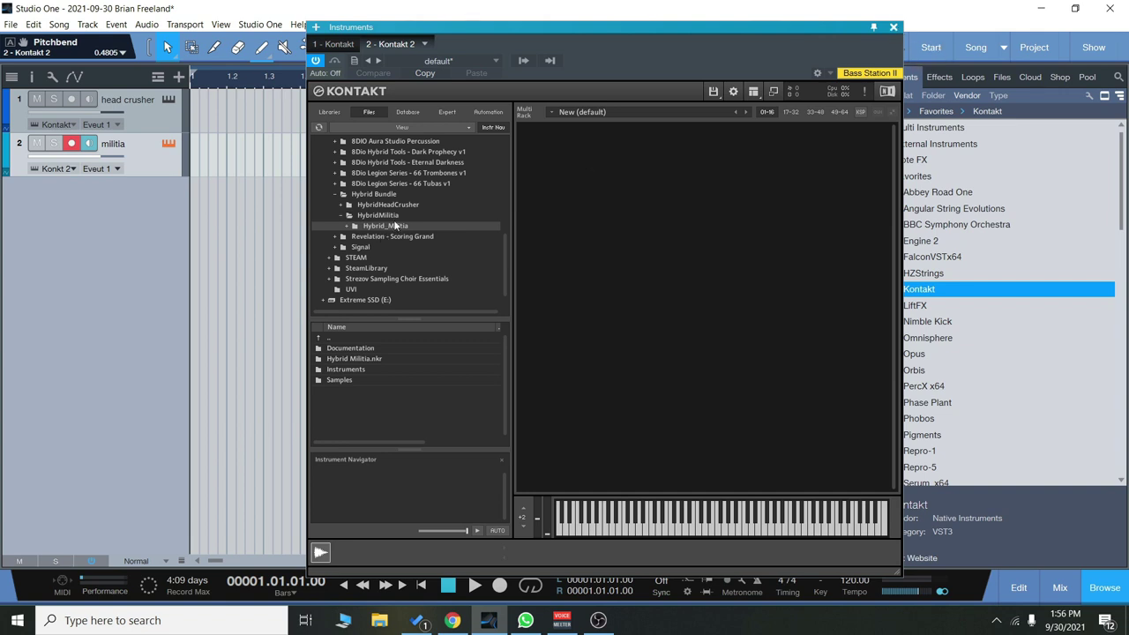
click(892, 27)
click(175, 110)
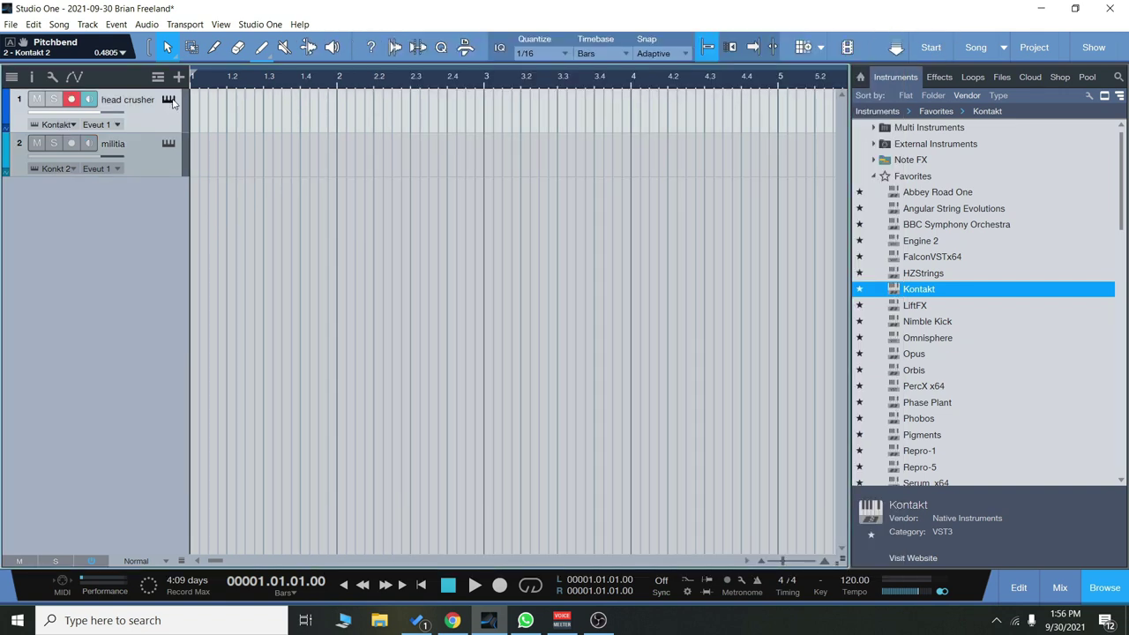
Open the head crusher track's Kontakt instrument window and audition a few notes of the Braams Untuned patch
key(F11)
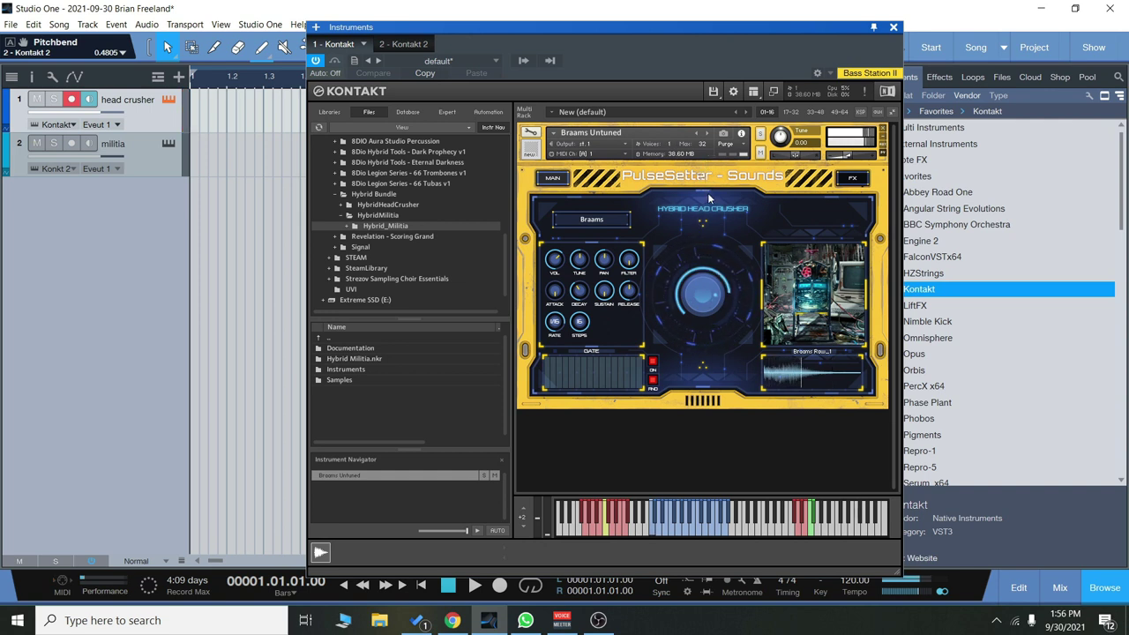
click(687, 534)
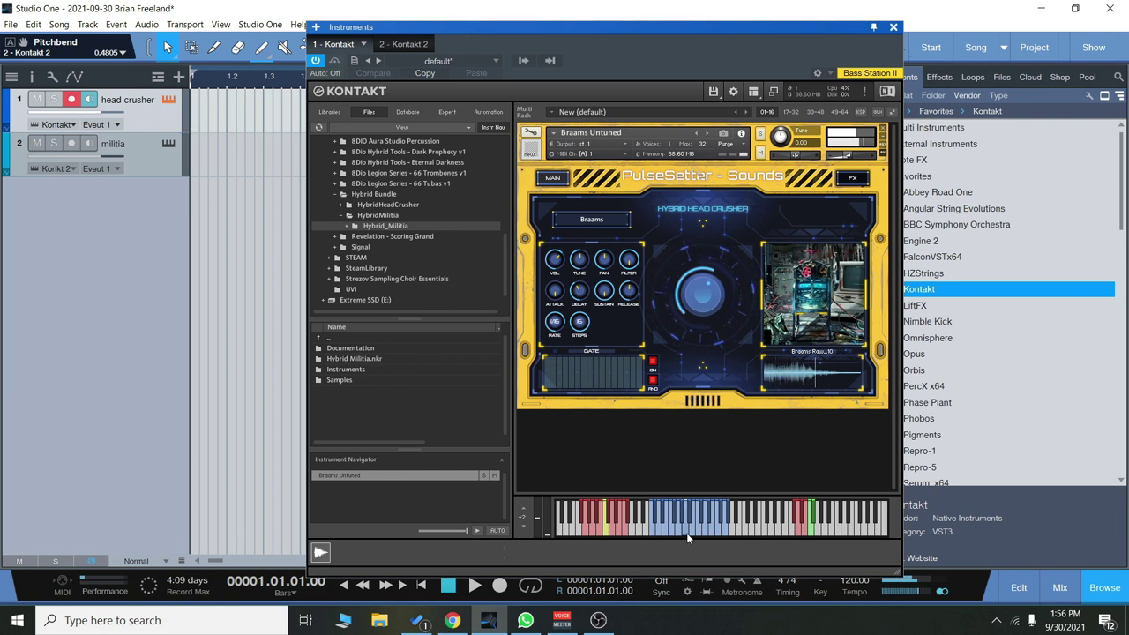
click(707, 533)
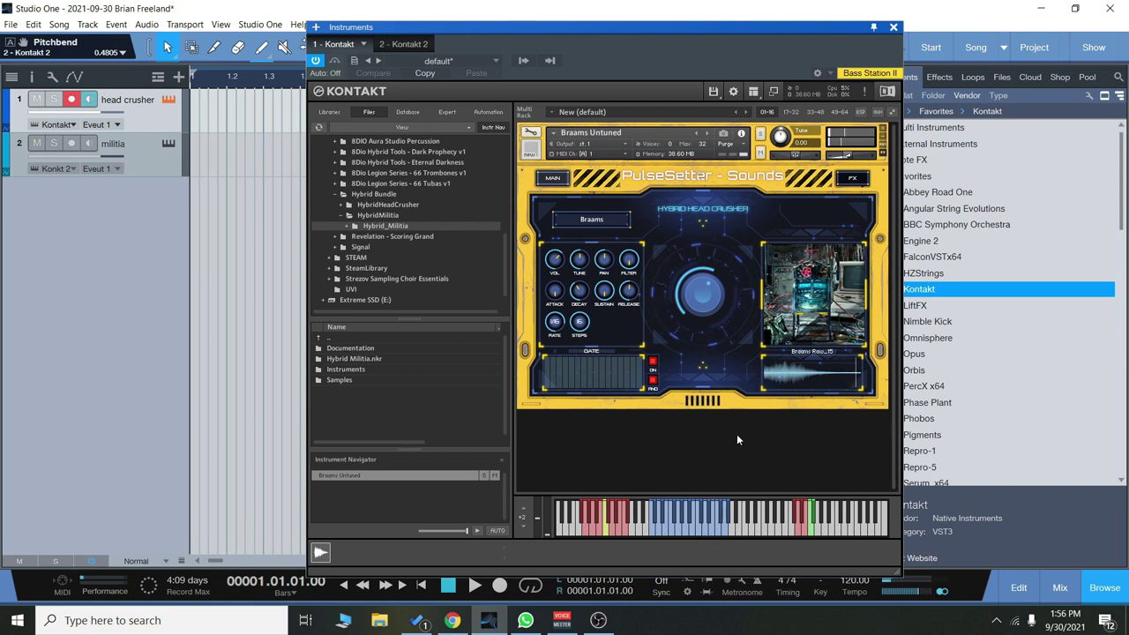
Load the Cinematic Kit 1 patch and audition its sounds across the mapped keys
click(699, 529)
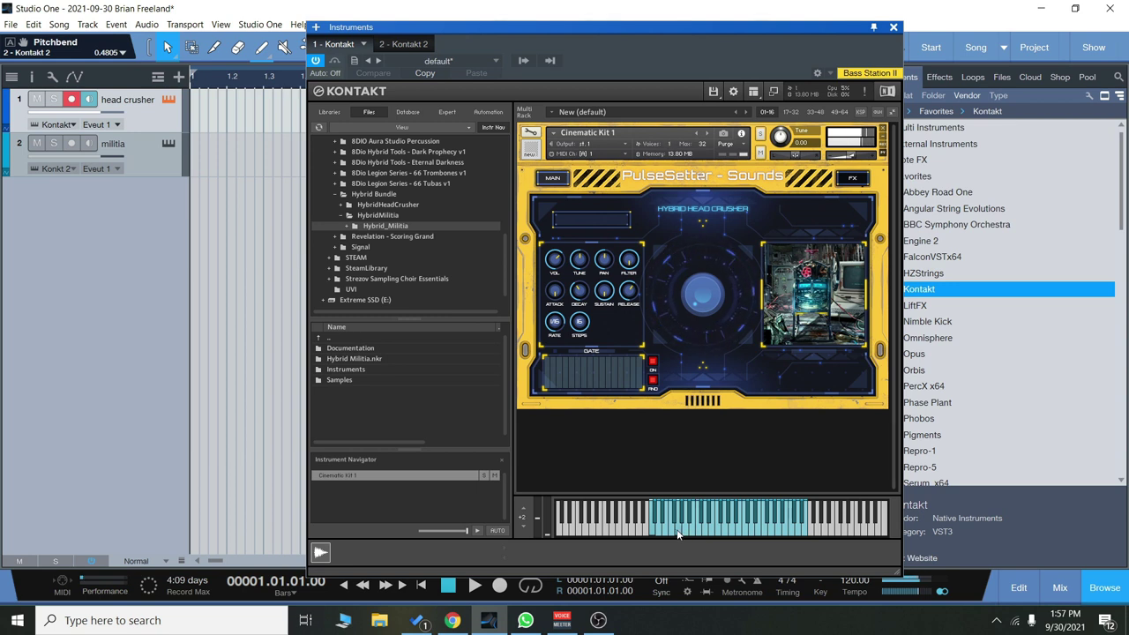
click(677, 532)
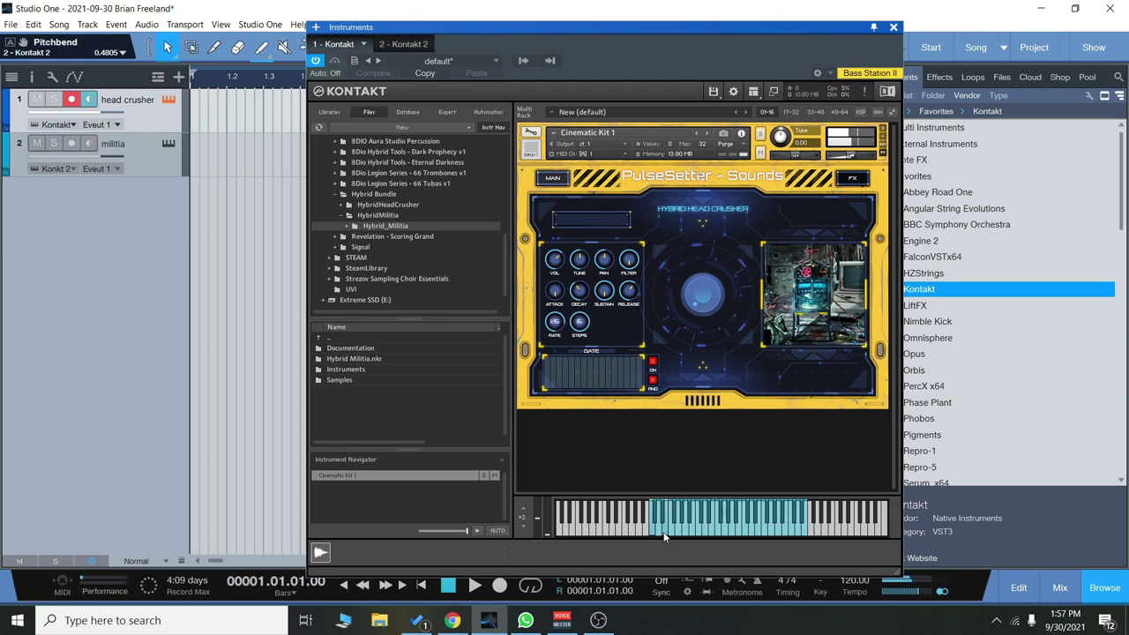
click(653, 529)
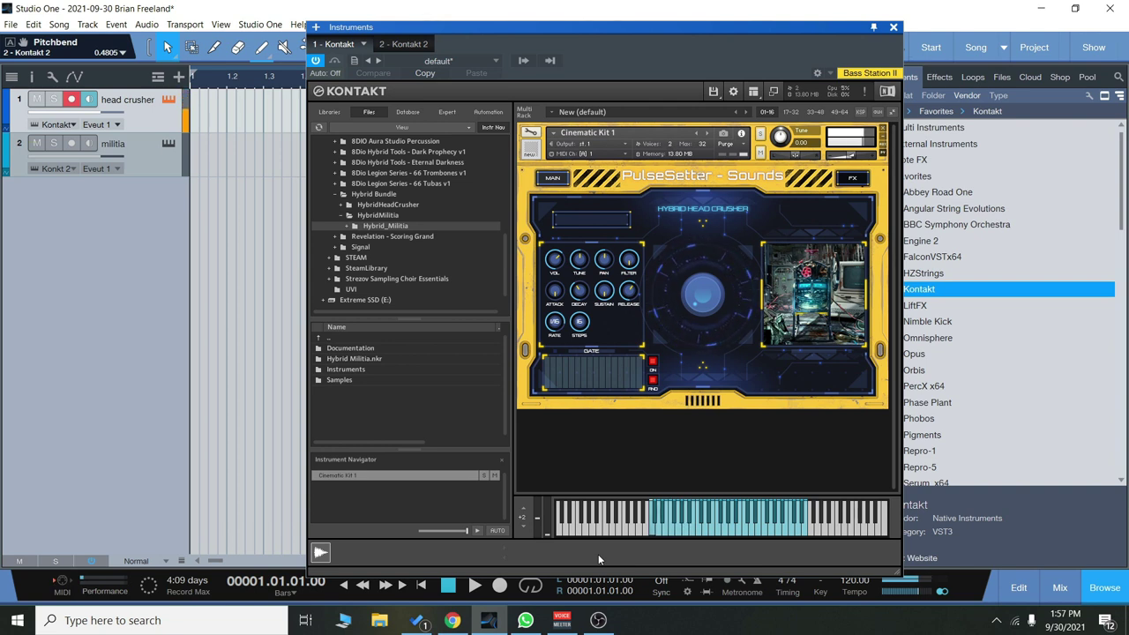
click(796, 536)
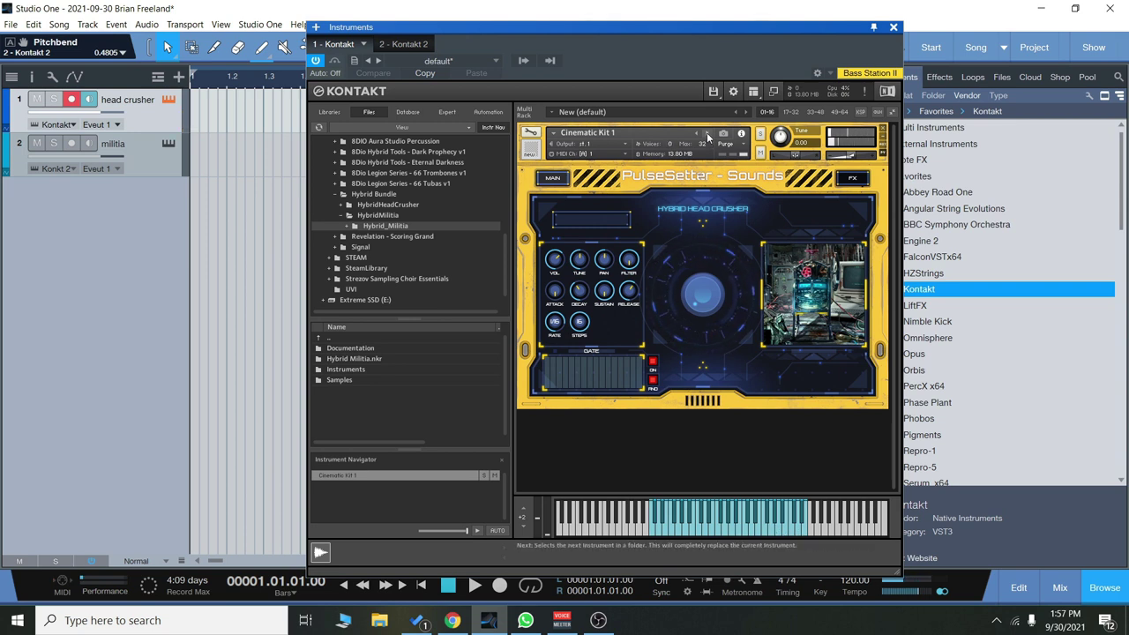
Load the Cinematic Kit 2 patch and audition its low, middle and high drum sounds
click(751, 532)
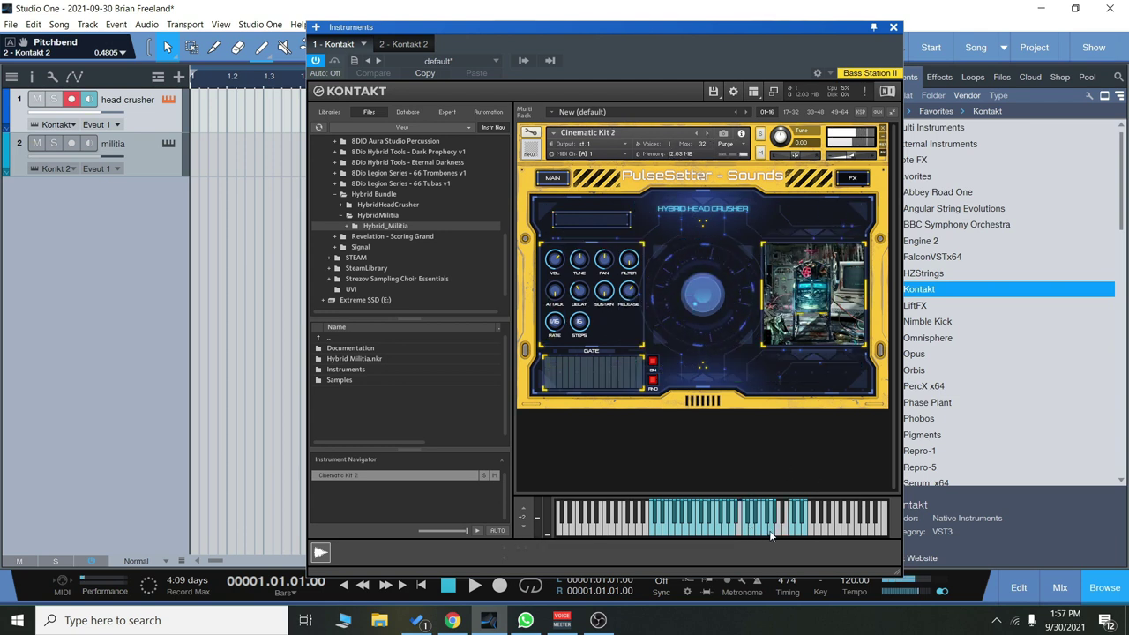
click(718, 531)
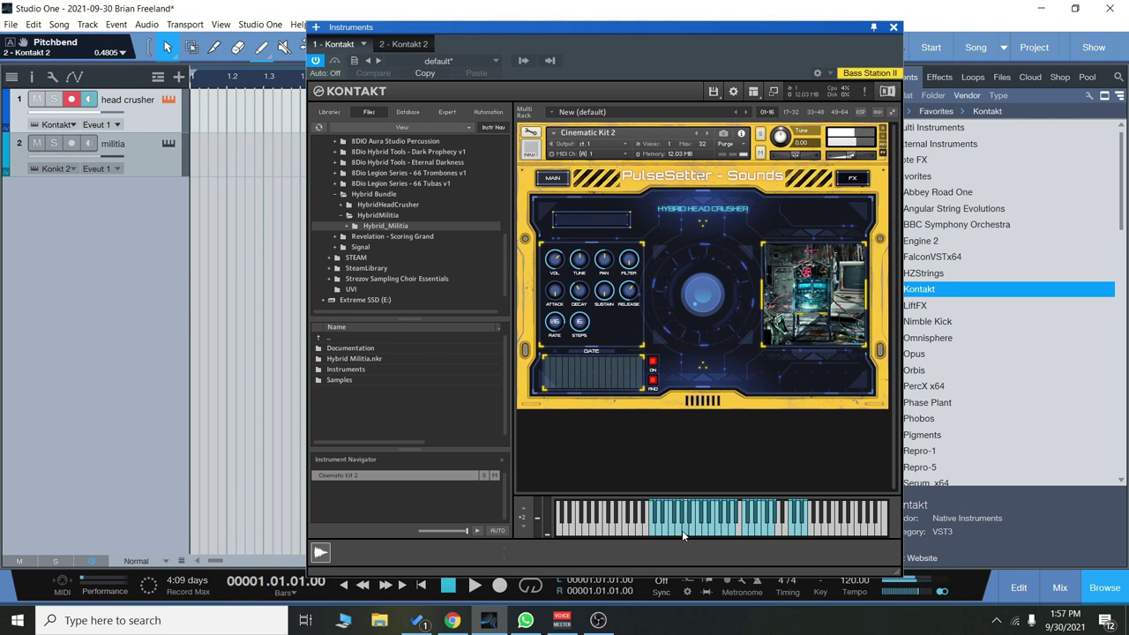
click(794, 533)
click(808, 533)
click(714, 532)
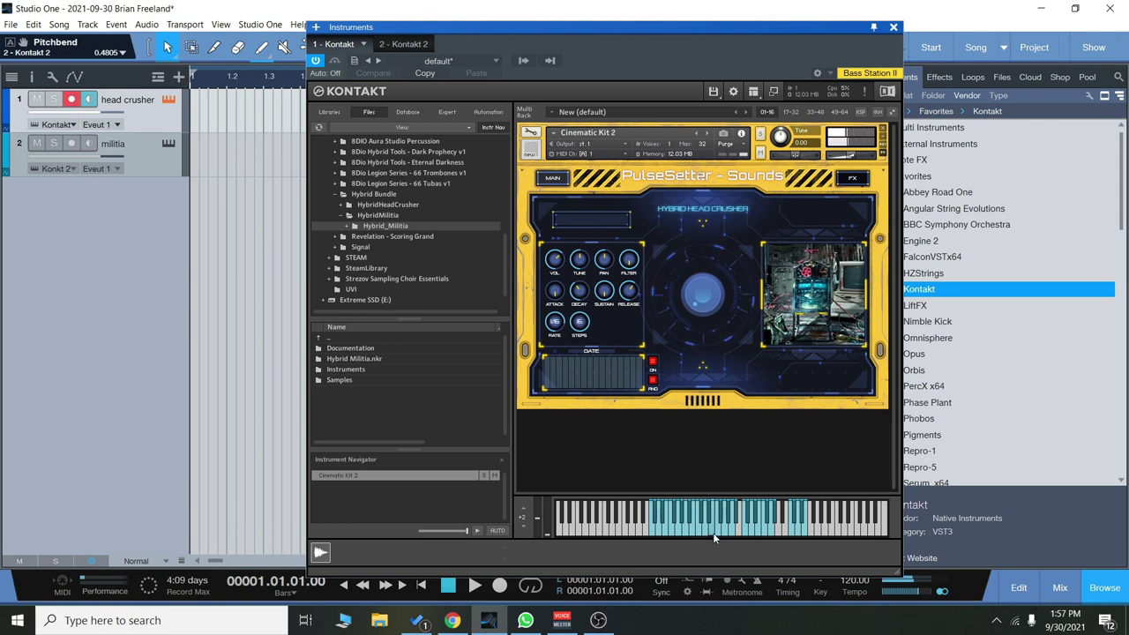
click(673, 532)
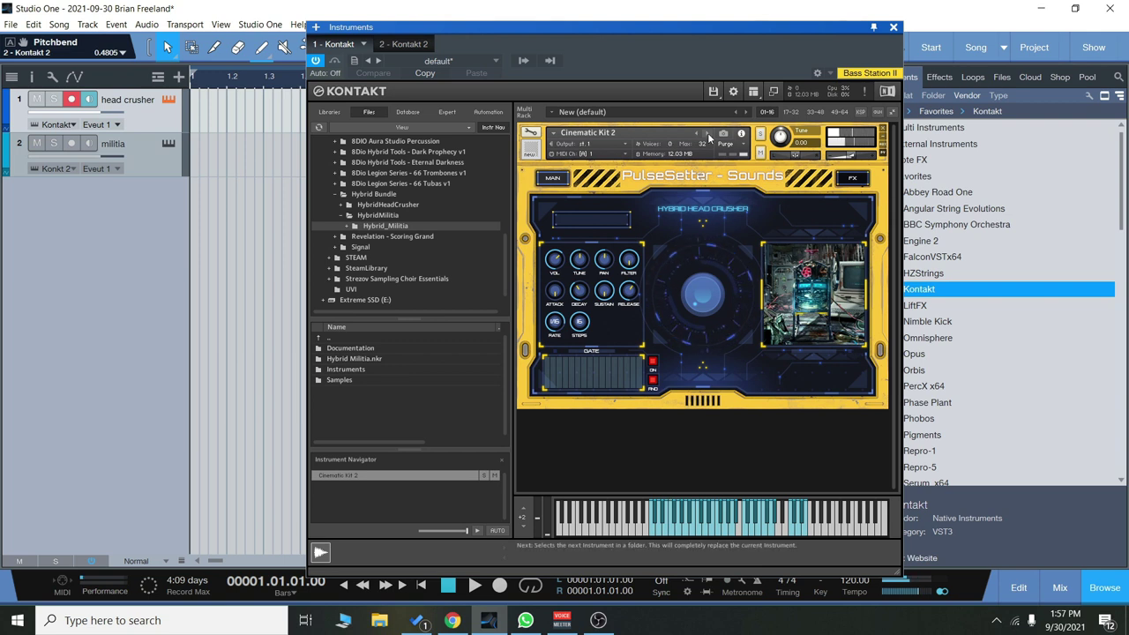
Load the Cinematic Loops 120 BPM patch, audition several loops, and advance to Cinematic Loops 160 BPM
click(681, 529)
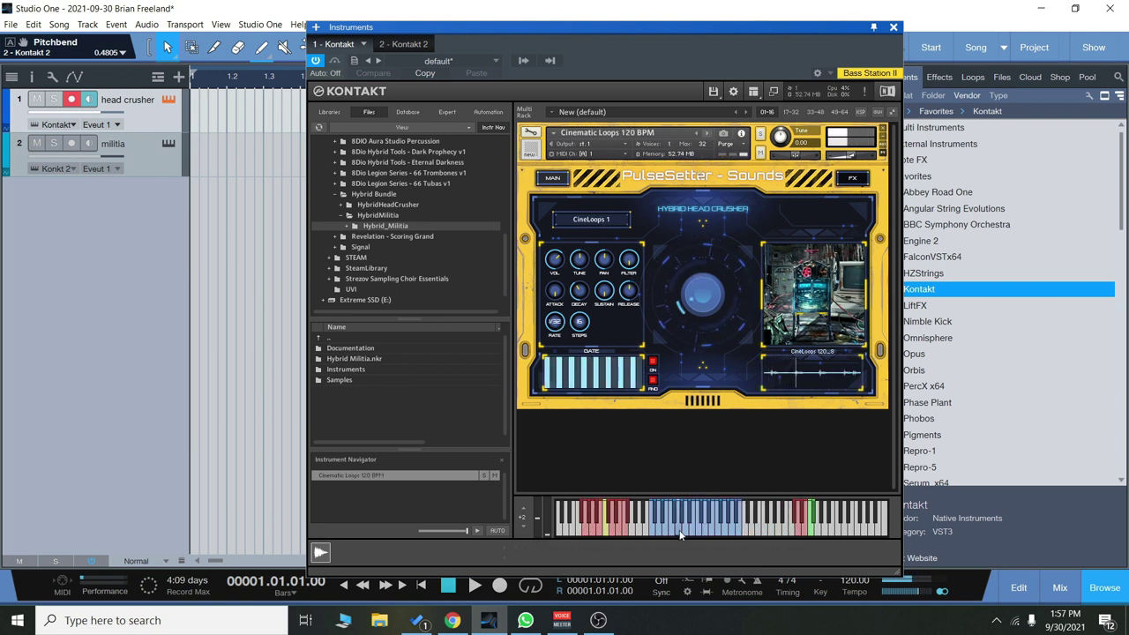
click(695, 533)
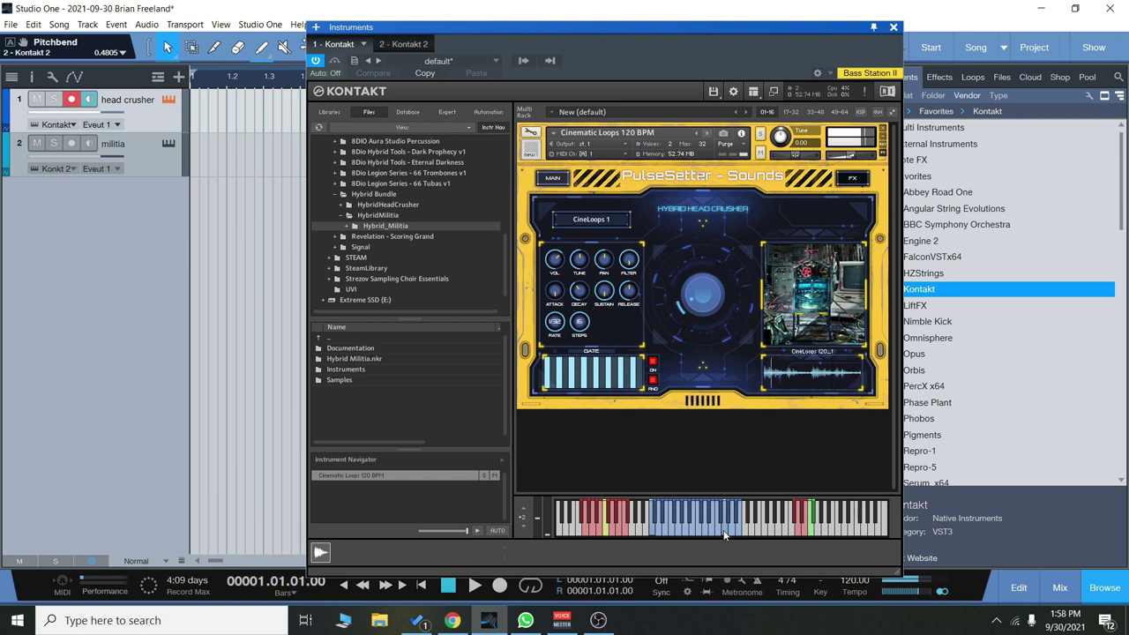
click(709, 532)
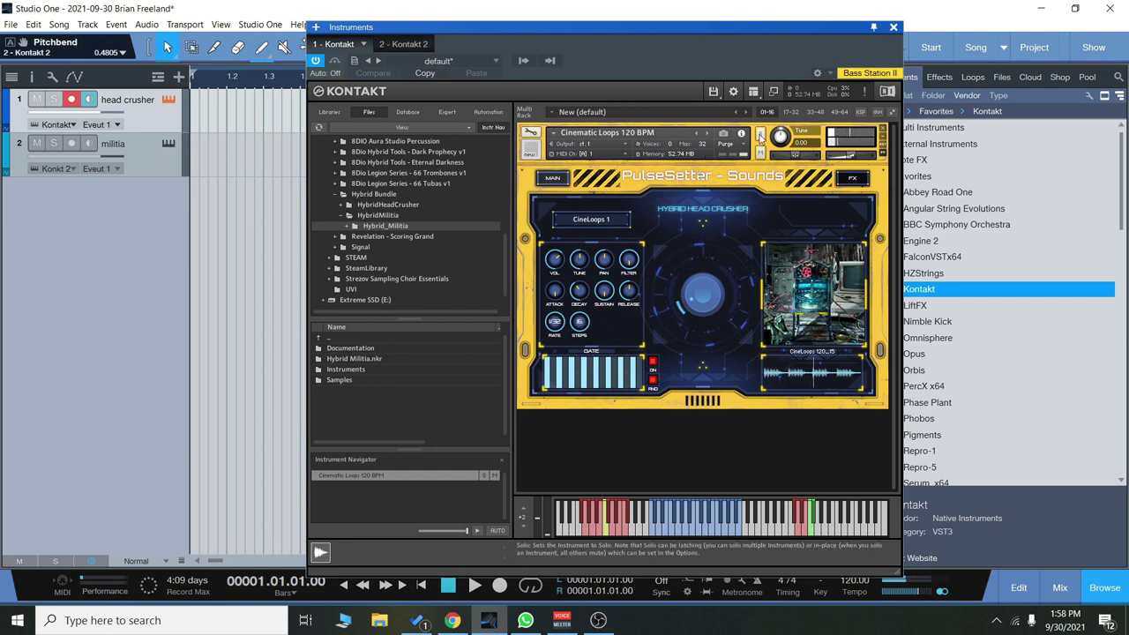
click(710, 134)
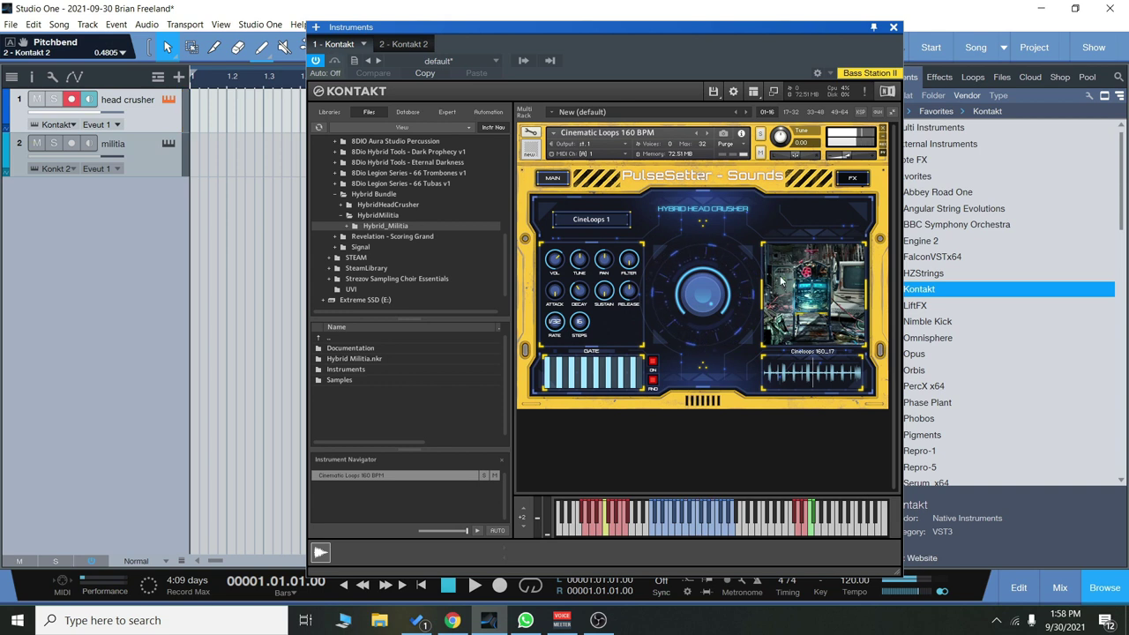
Load the Construction Kit patch and audition sounds in the middle of its mapped key range
click(882, 352)
click(821, 476)
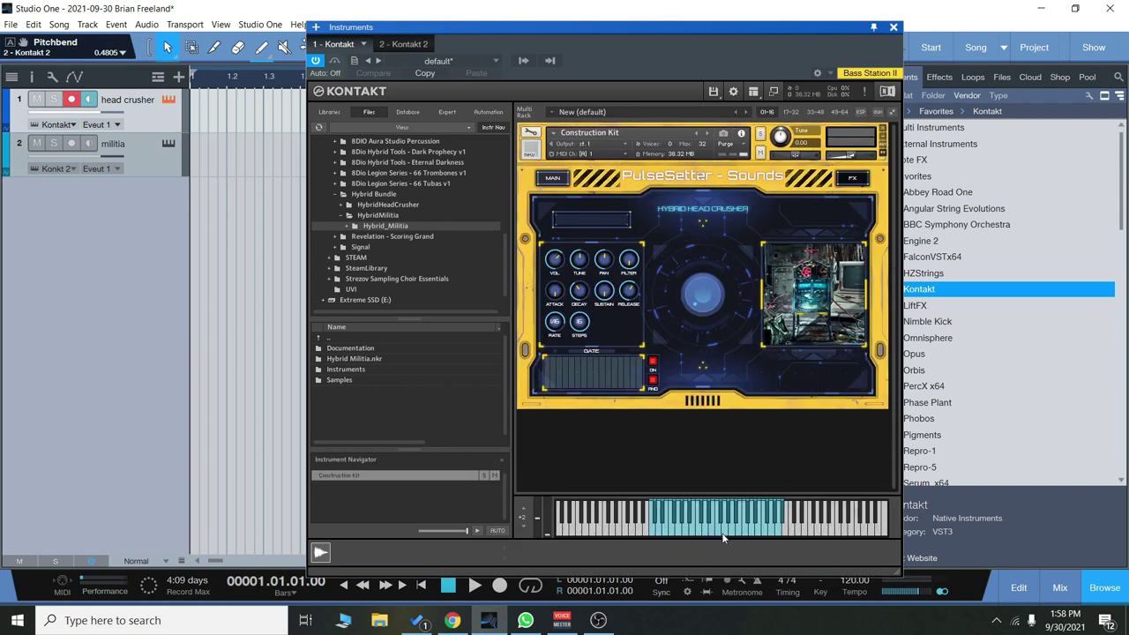
click(728, 532)
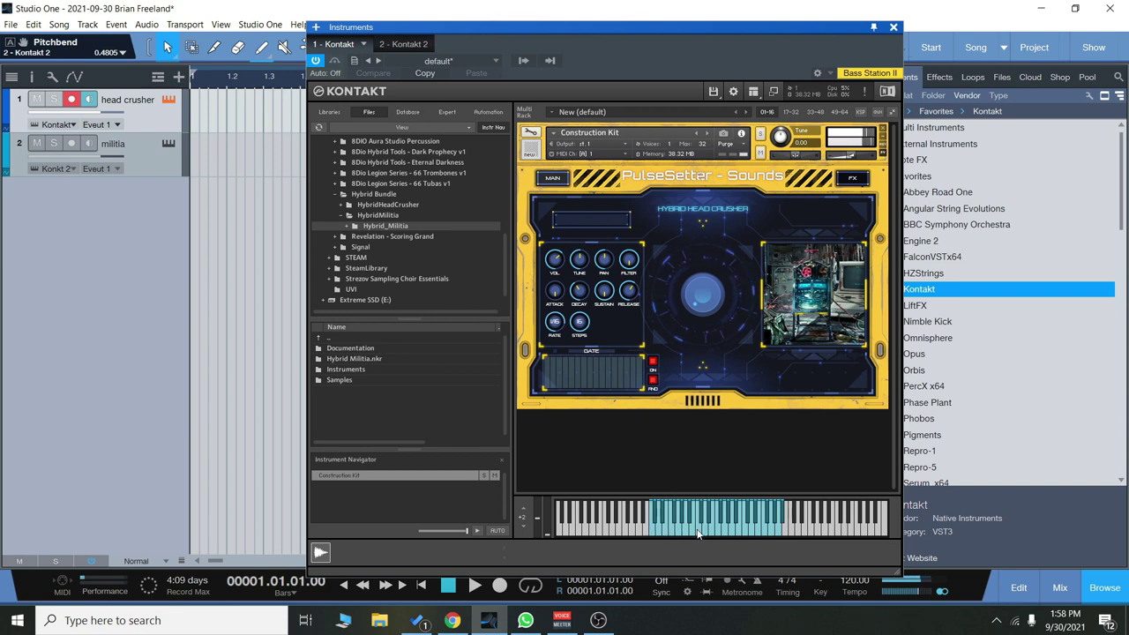
click(721, 538)
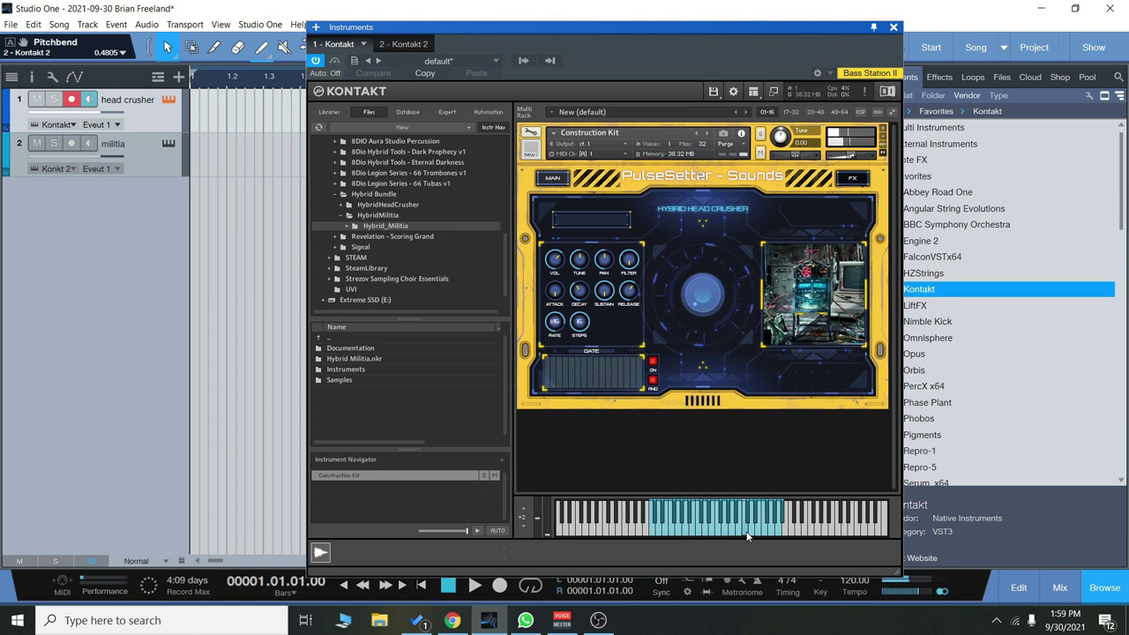
Load the Hybrid Loops 120 BPM patch and audition its full loops one by one
click(696, 133)
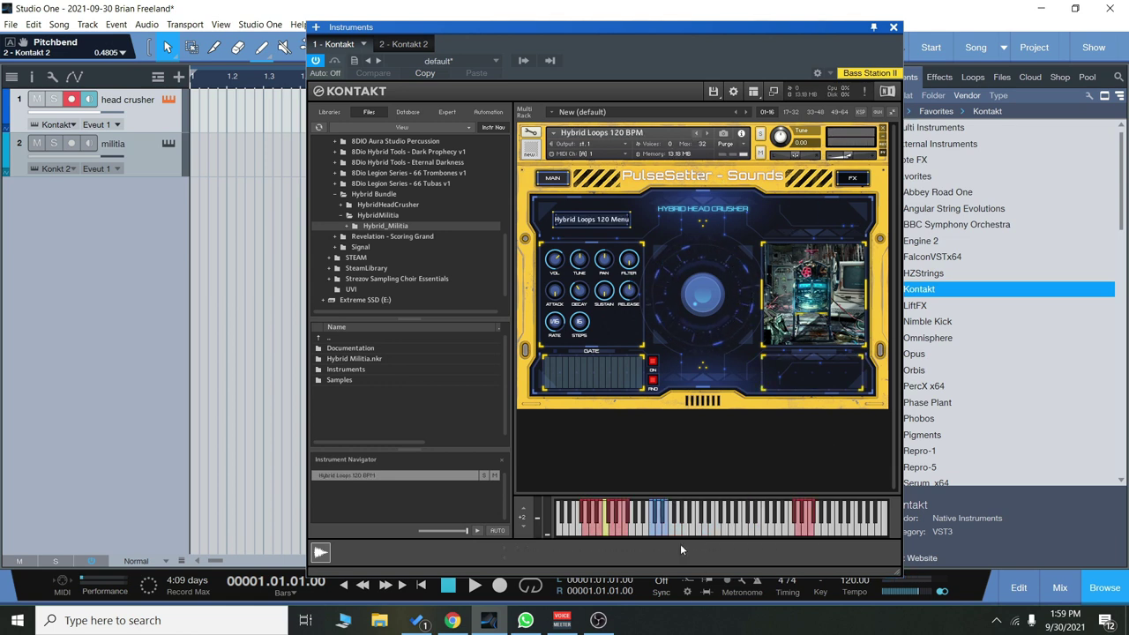
click(655, 534)
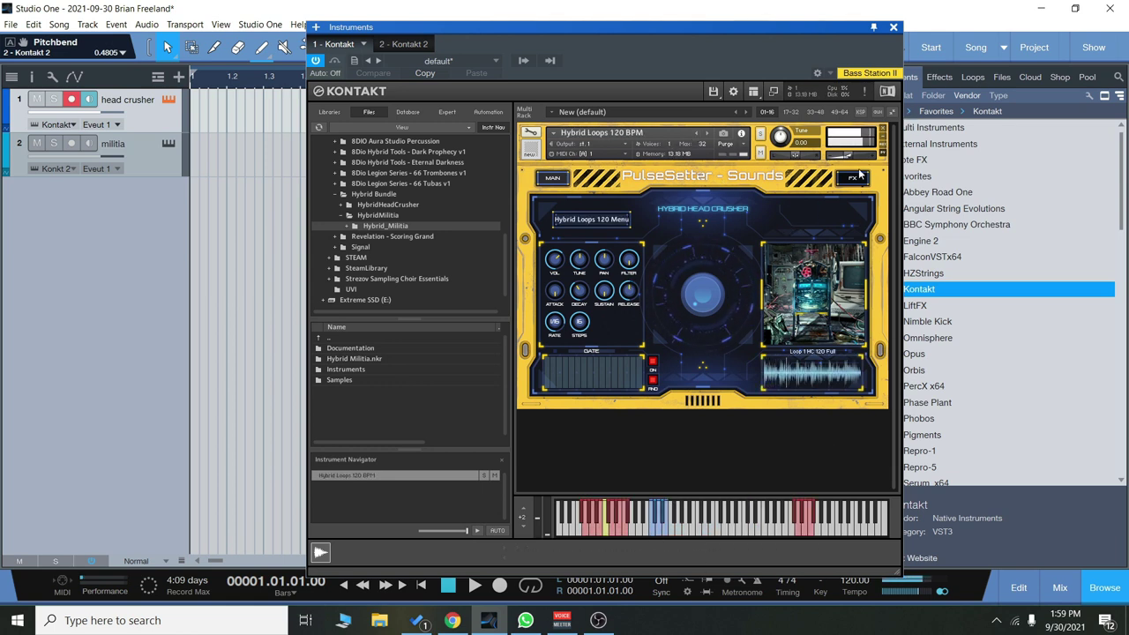
click(665, 533)
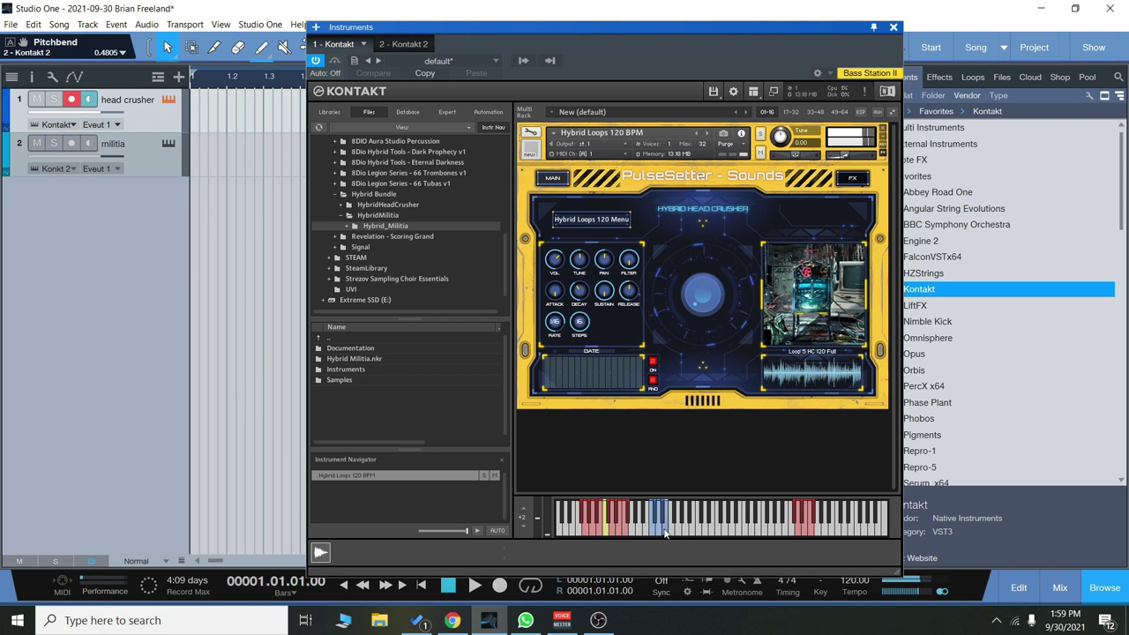
click(664, 522)
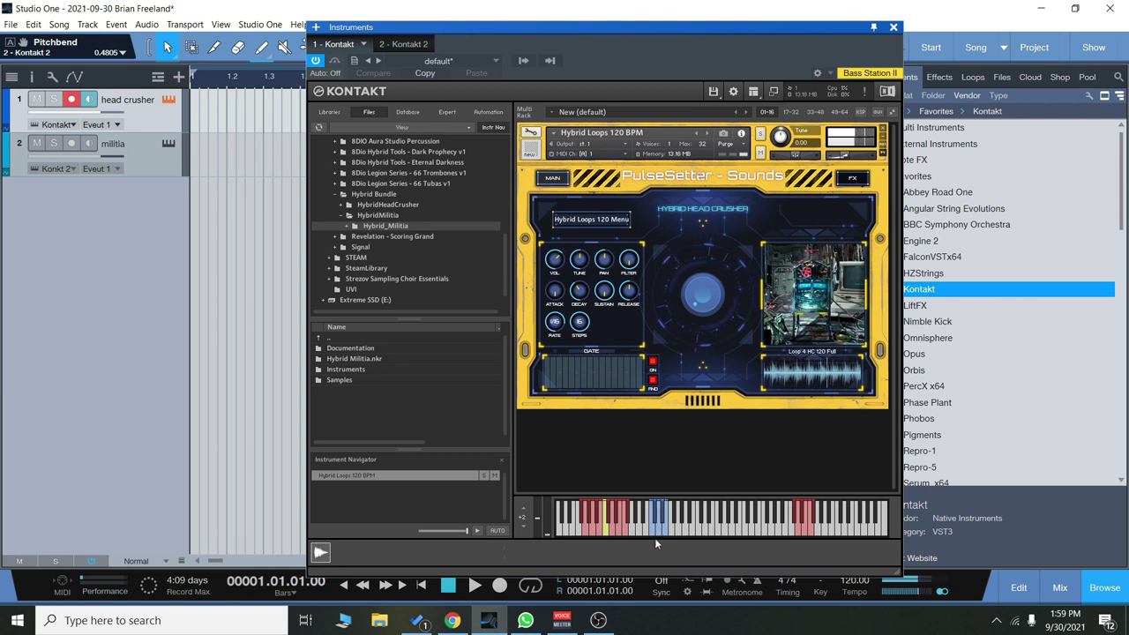
click(658, 530)
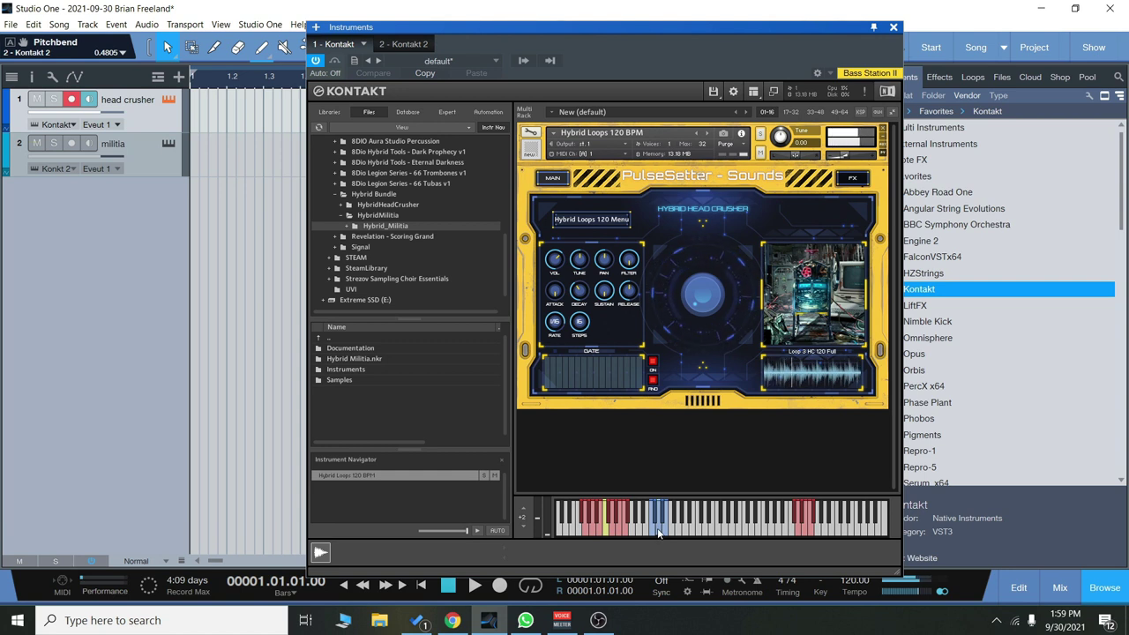
click(652, 534)
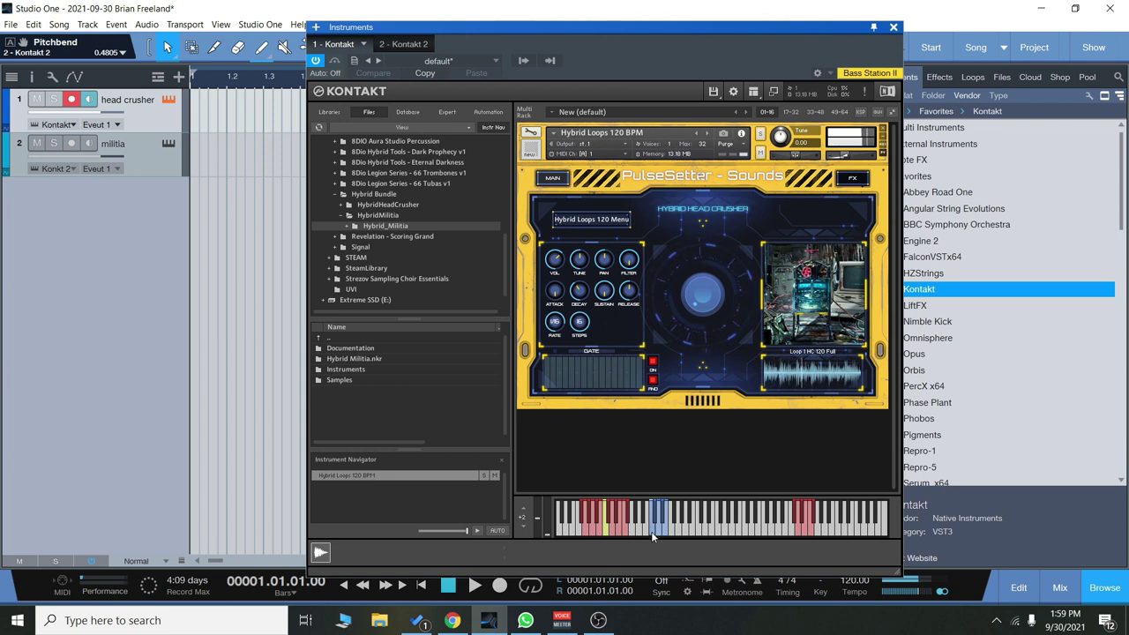
click(651, 531)
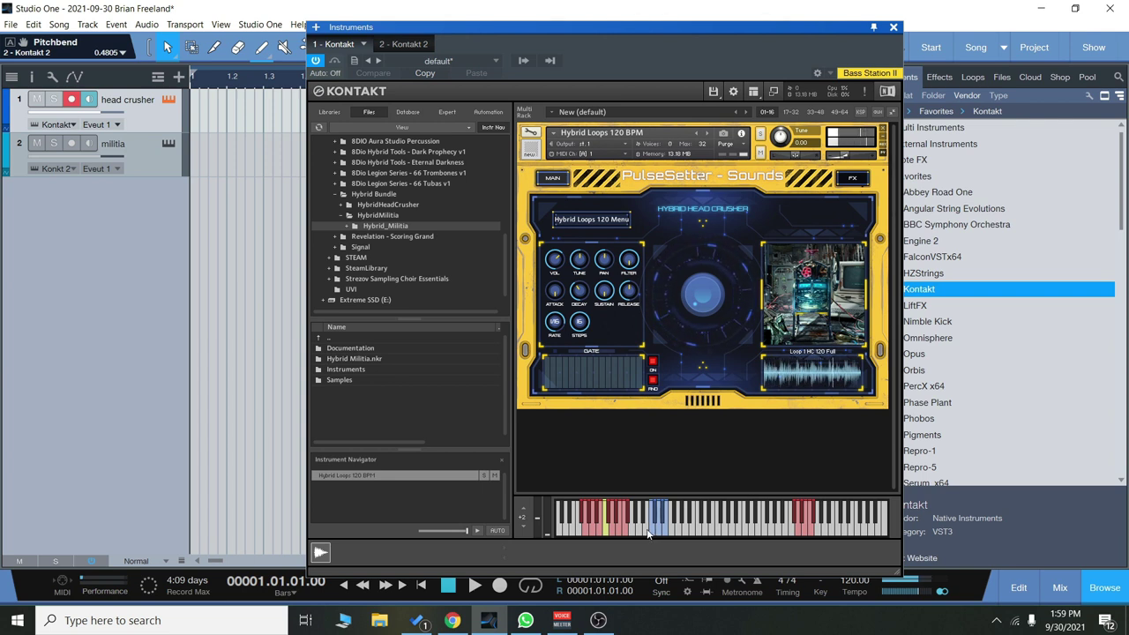
Load the Loops 120 BPM patch and audition several of its full loops
click(651, 531)
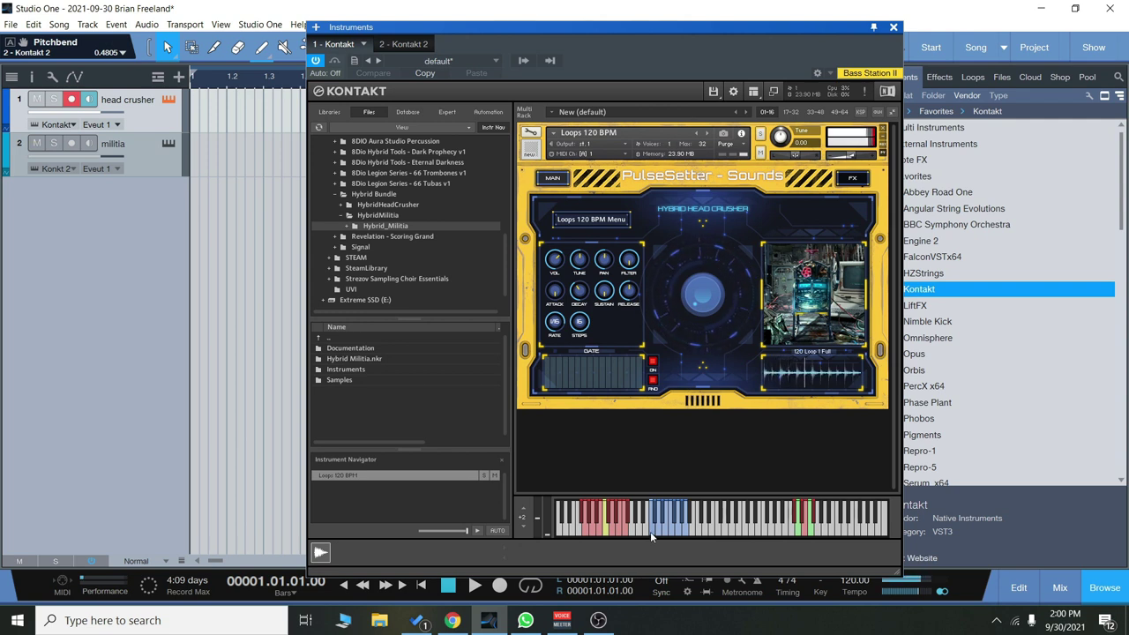
click(664, 531)
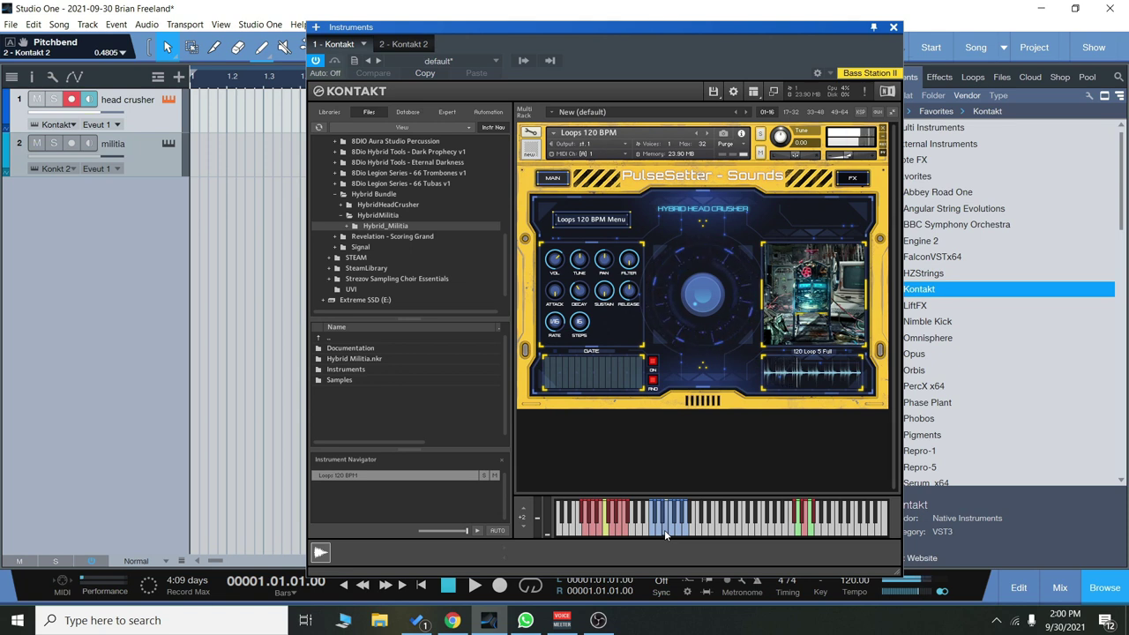
click(664, 529)
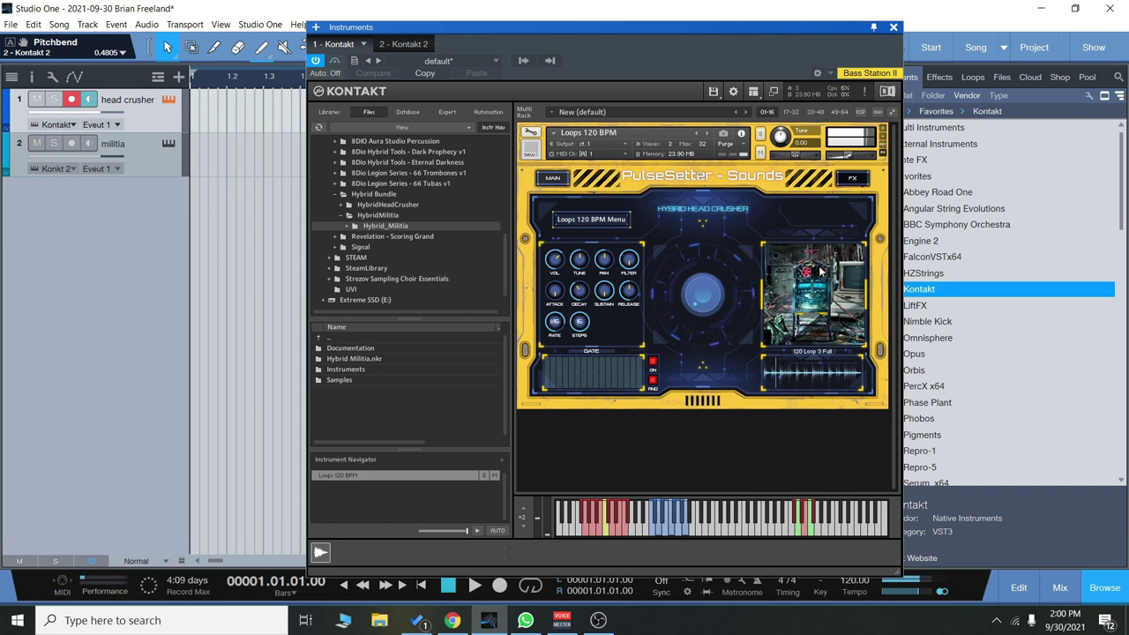
Load the Megahits patch and audition several hits across the blue playable keys
click(709, 134)
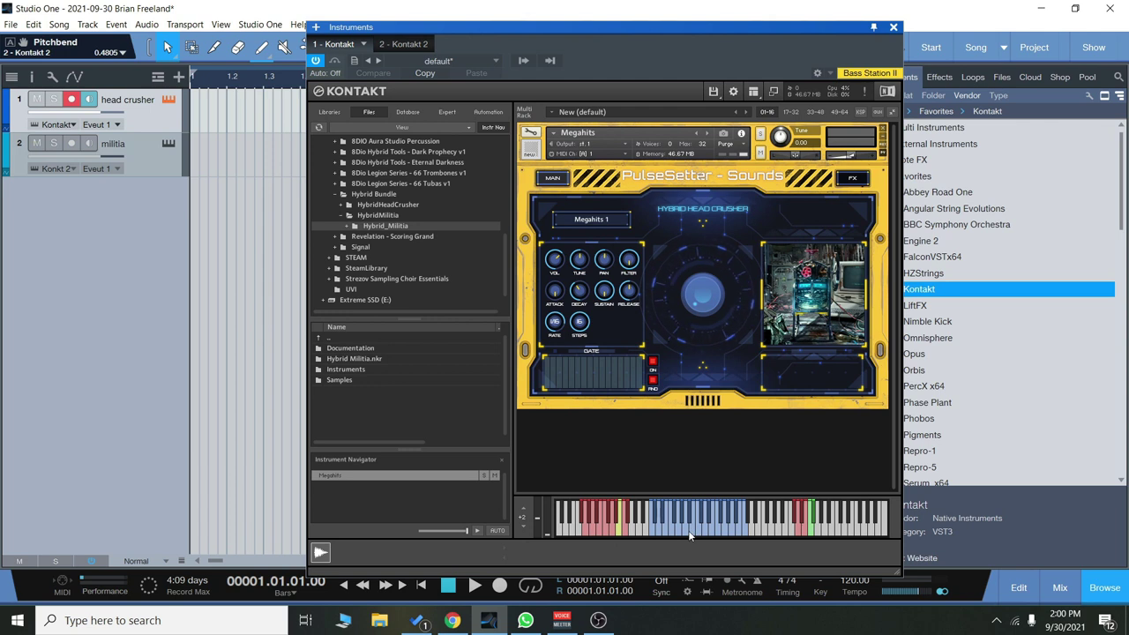
click(678, 533)
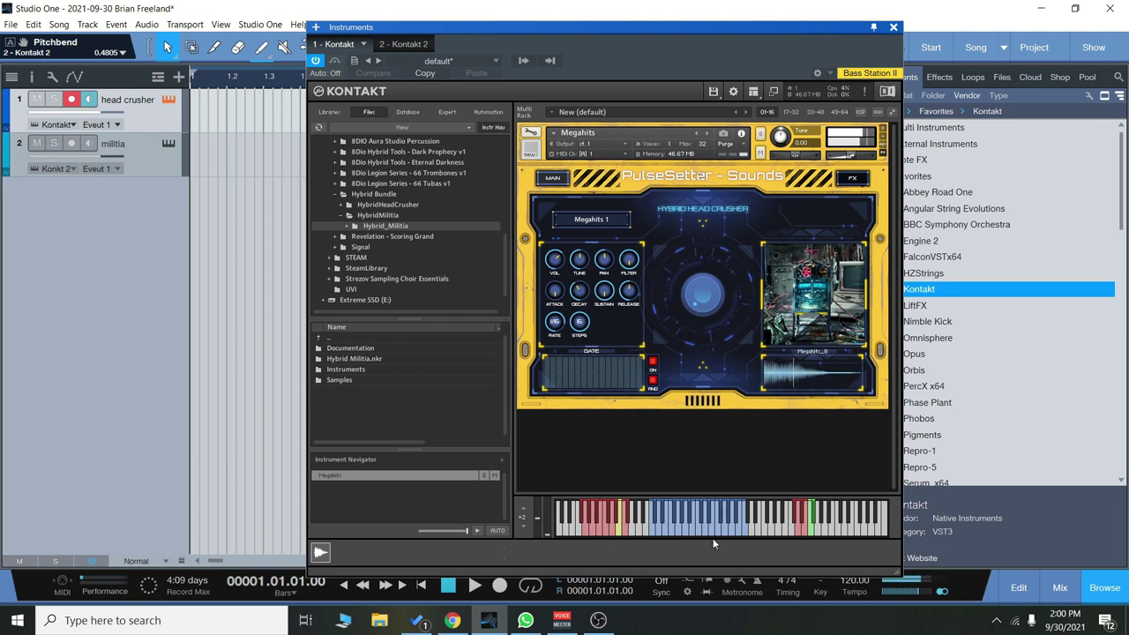
click(713, 527)
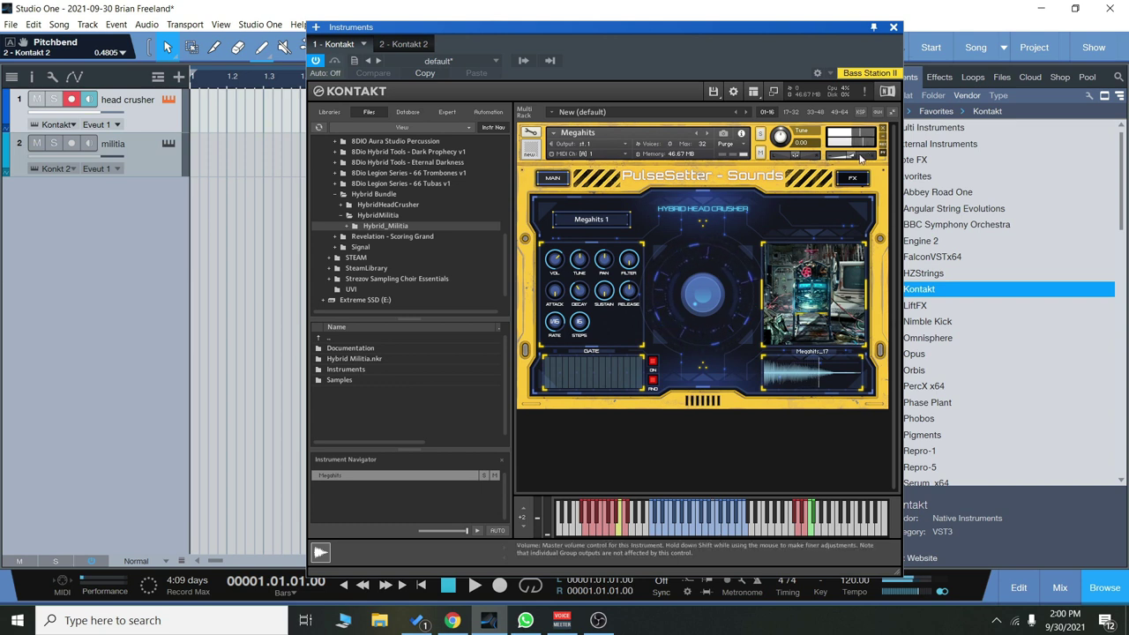
click(708, 528)
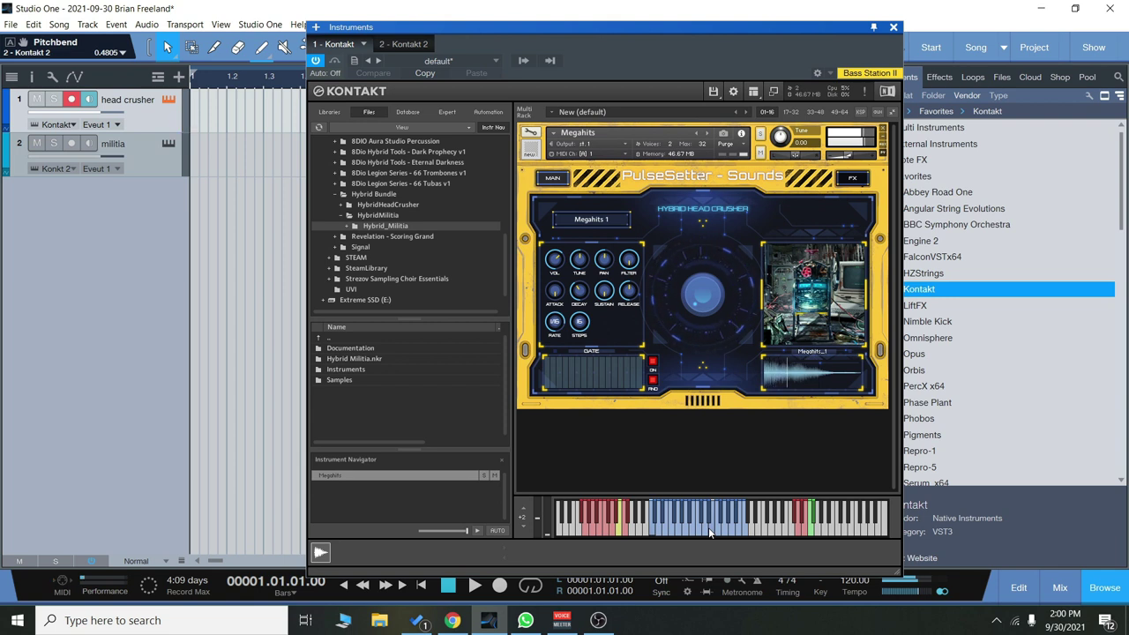
Try three neighbouring keyswitches in the red low-key zone of the Megahits patch
click(611, 529)
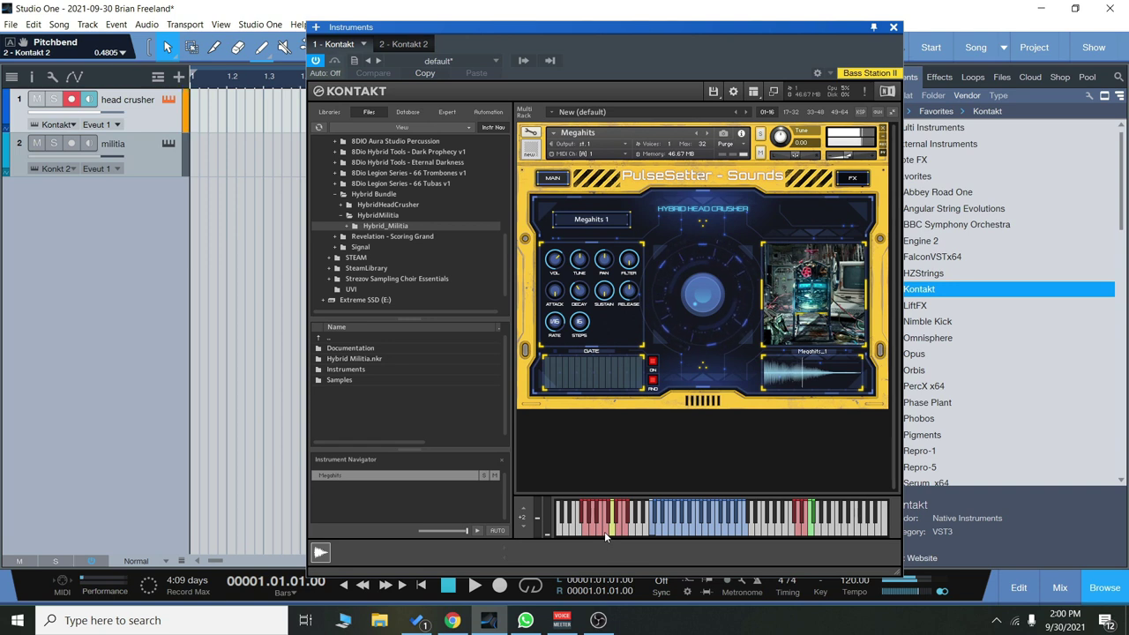
click(604, 533)
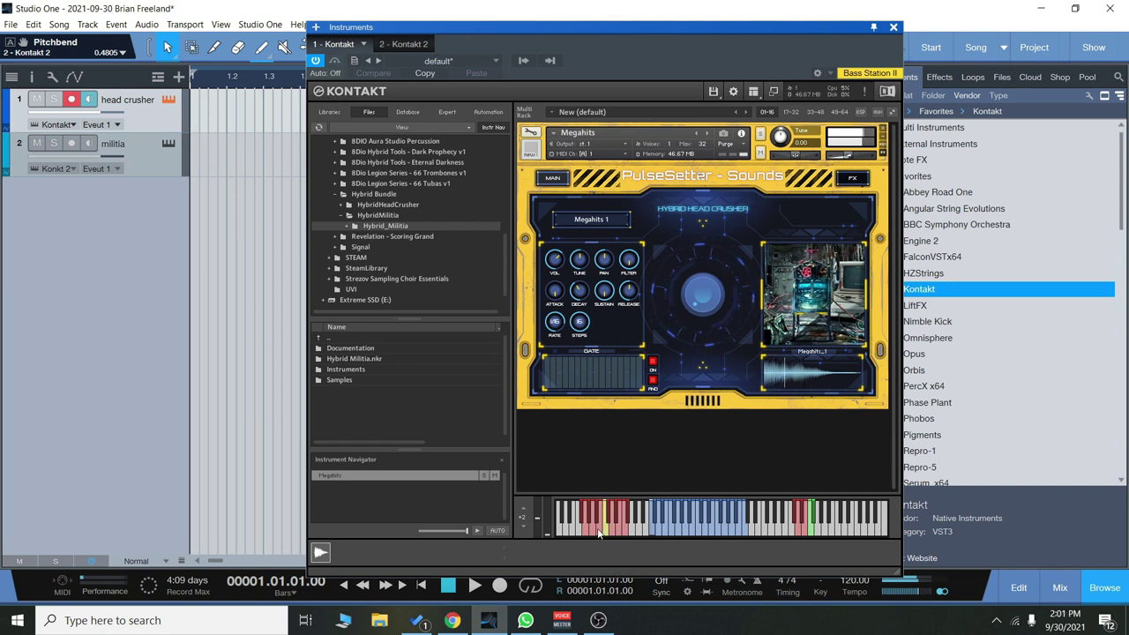
click(598, 533)
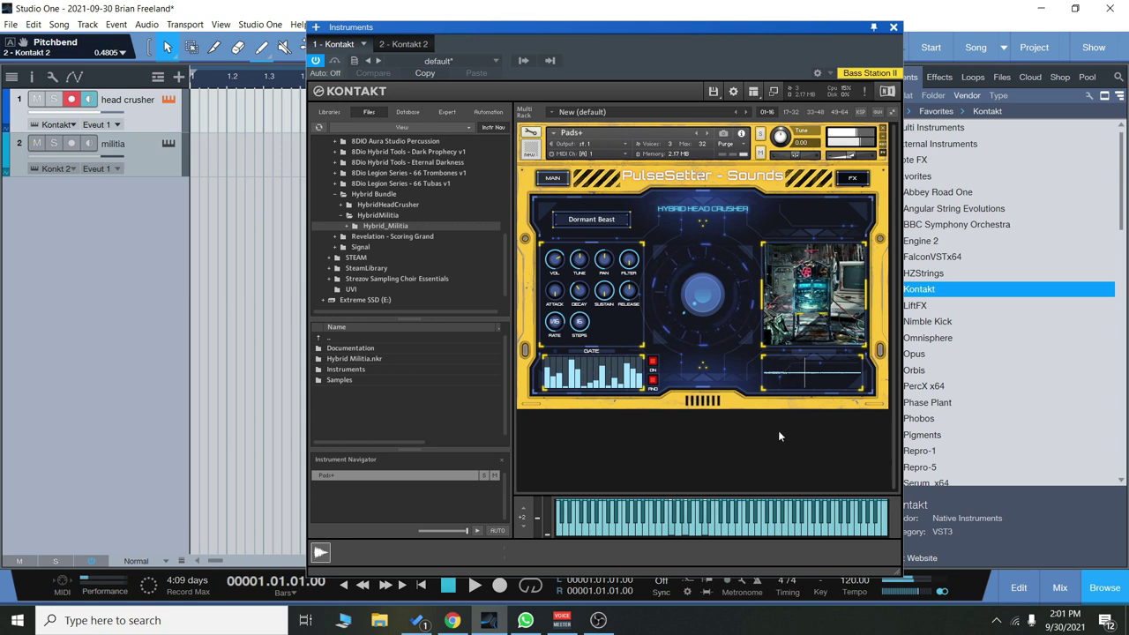
Switch on the gate for the Dormant Beast pad, then load the Hellish Organ pad and audition it
click(653, 363)
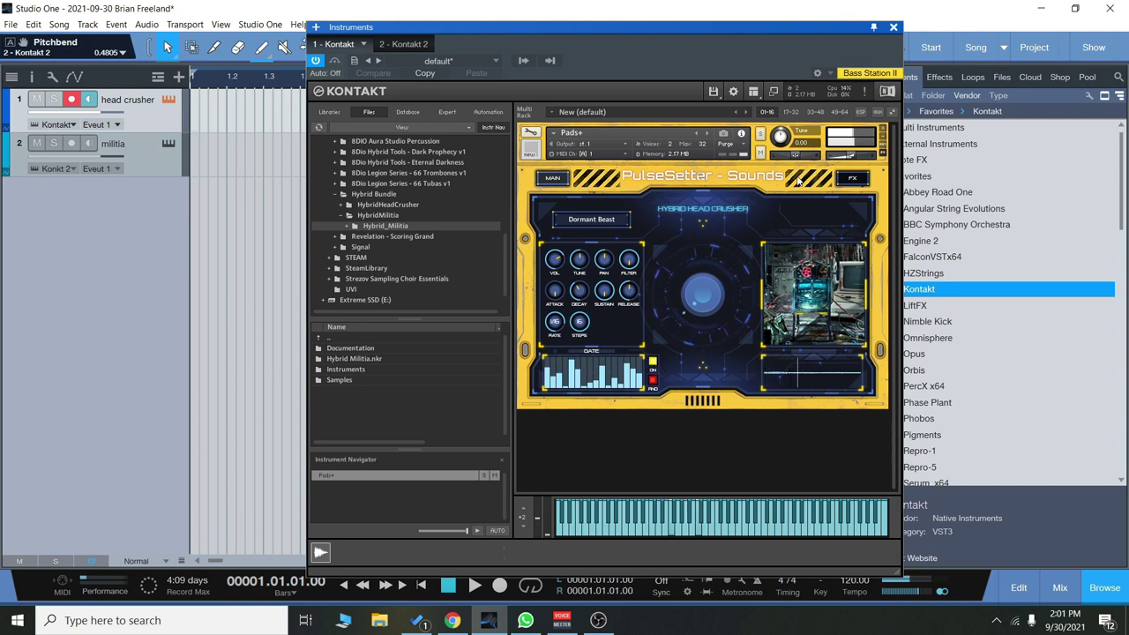
click(603, 220)
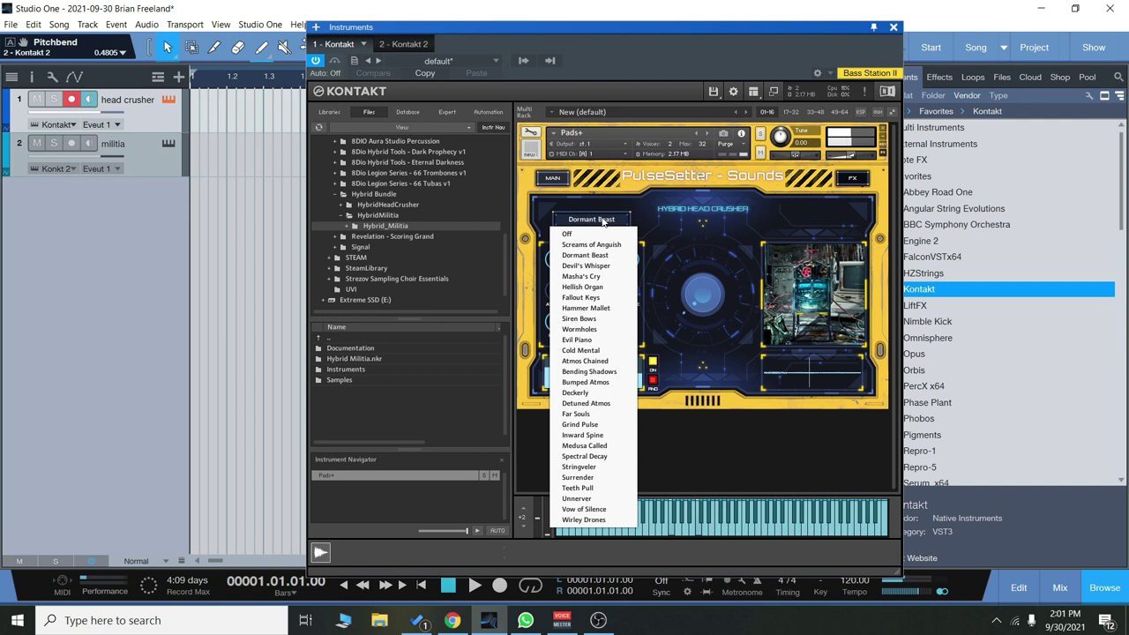
click(582, 287)
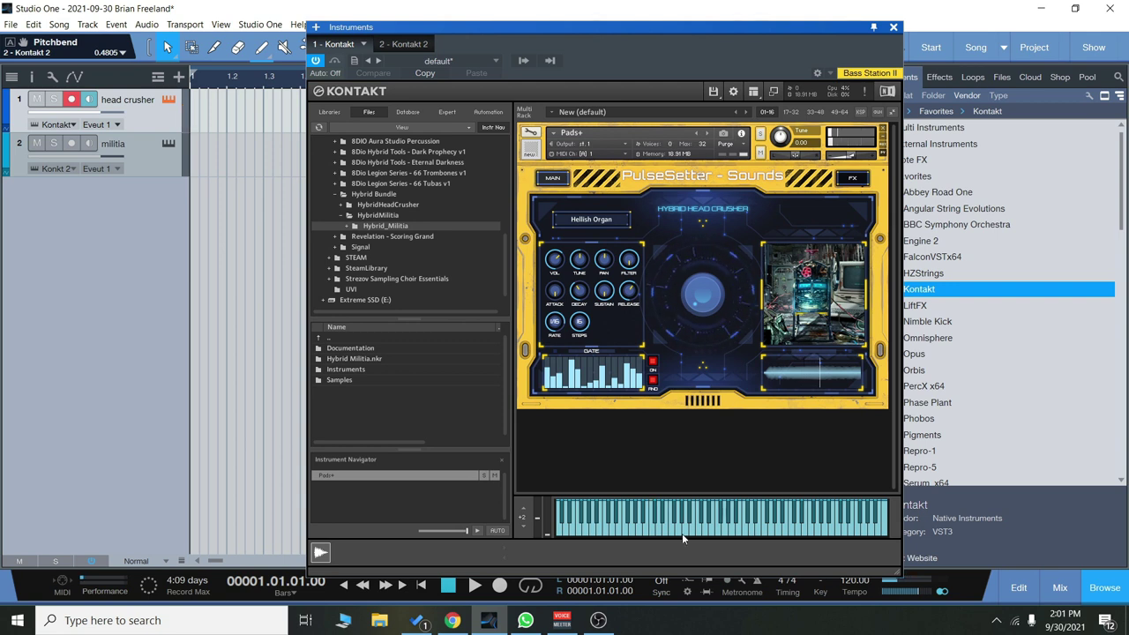
click(704, 531)
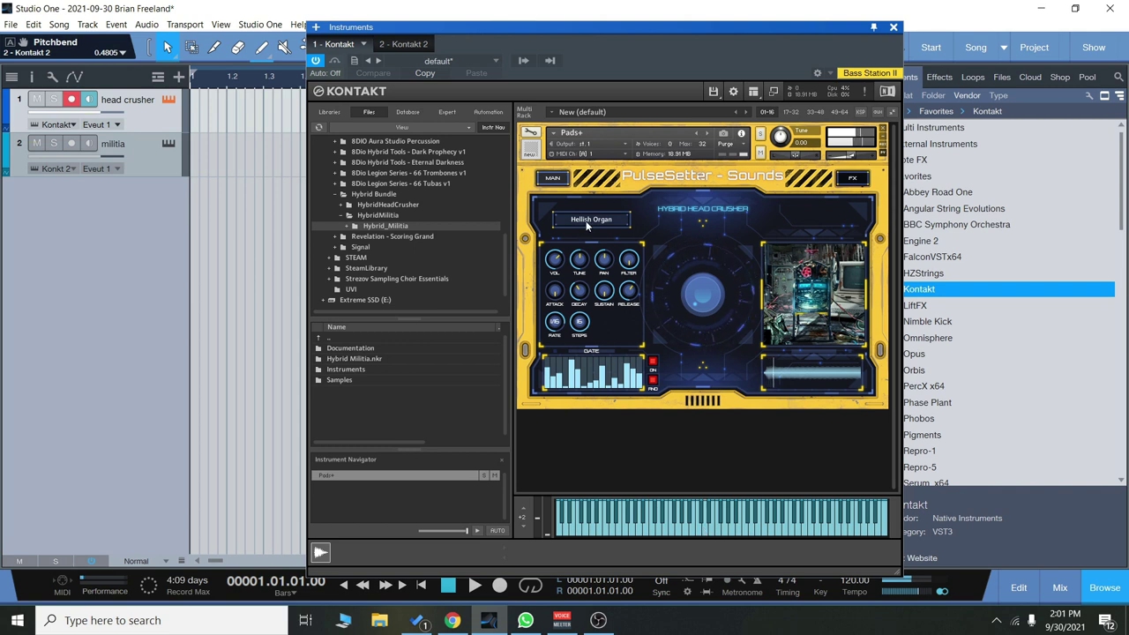
Load the Spectral Decay pad and audition several notes across the keyboard
click(586, 221)
click(603, 457)
click(717, 533)
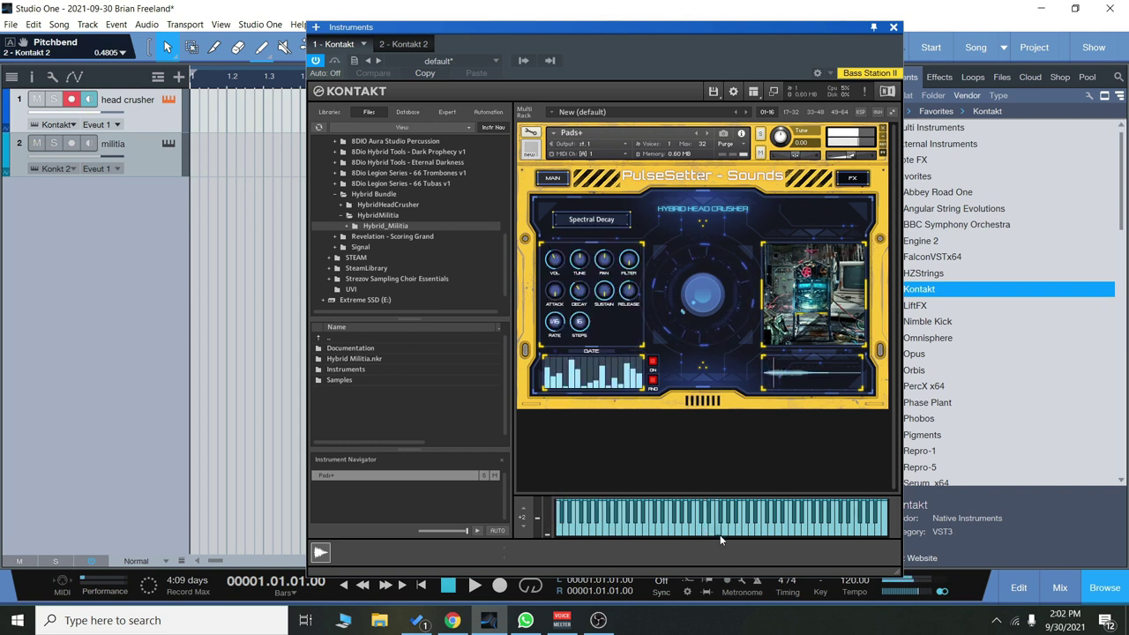
click(664, 529)
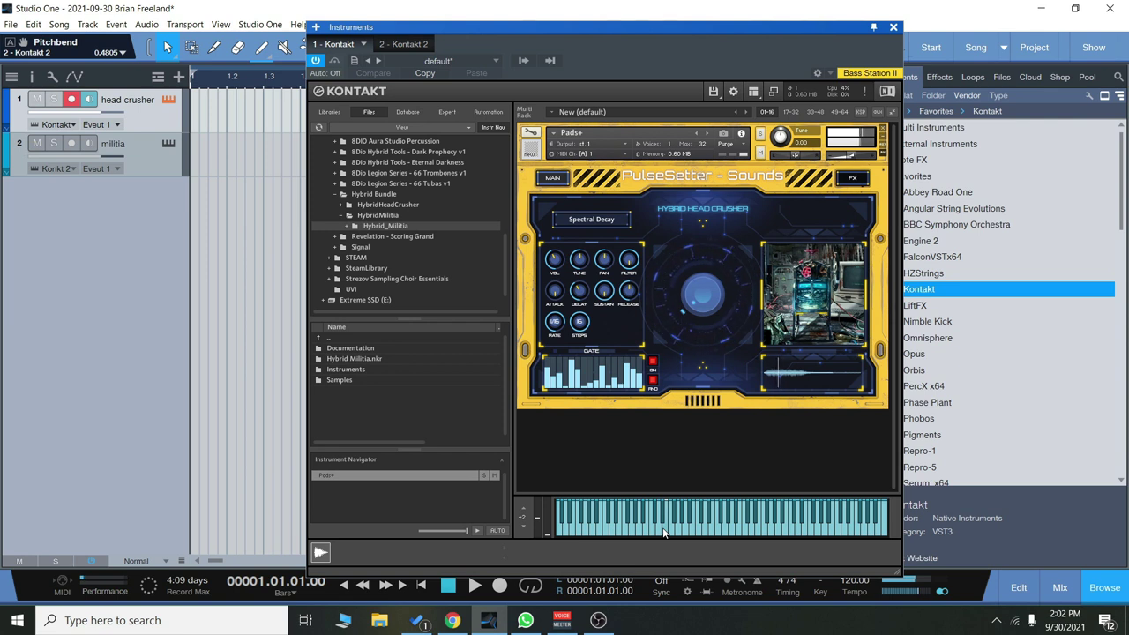
click(653, 535)
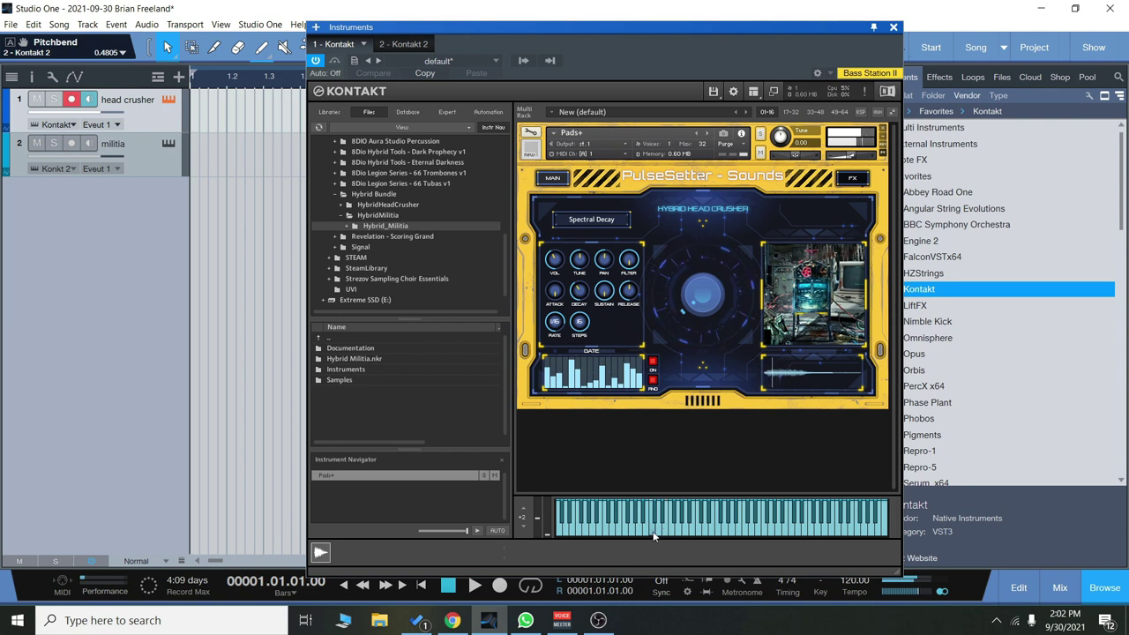
Switch on the gate for Spectral Decay, redraw its steps at higher levels and audition the gated pad
click(707, 532)
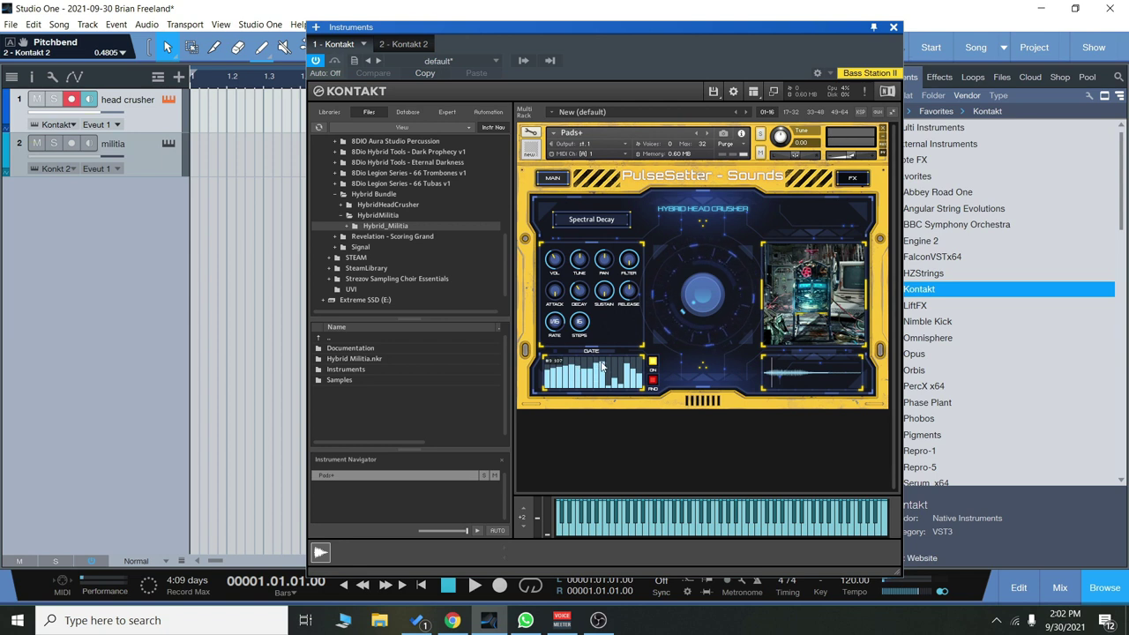
click(708, 536)
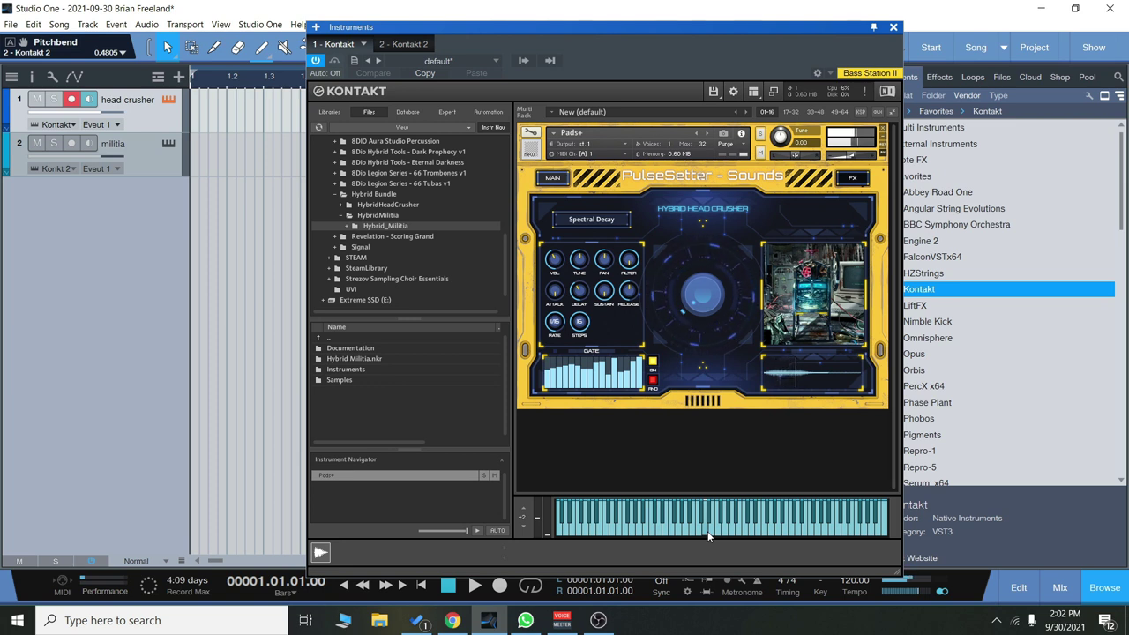
drag(708, 535, 694, 275)
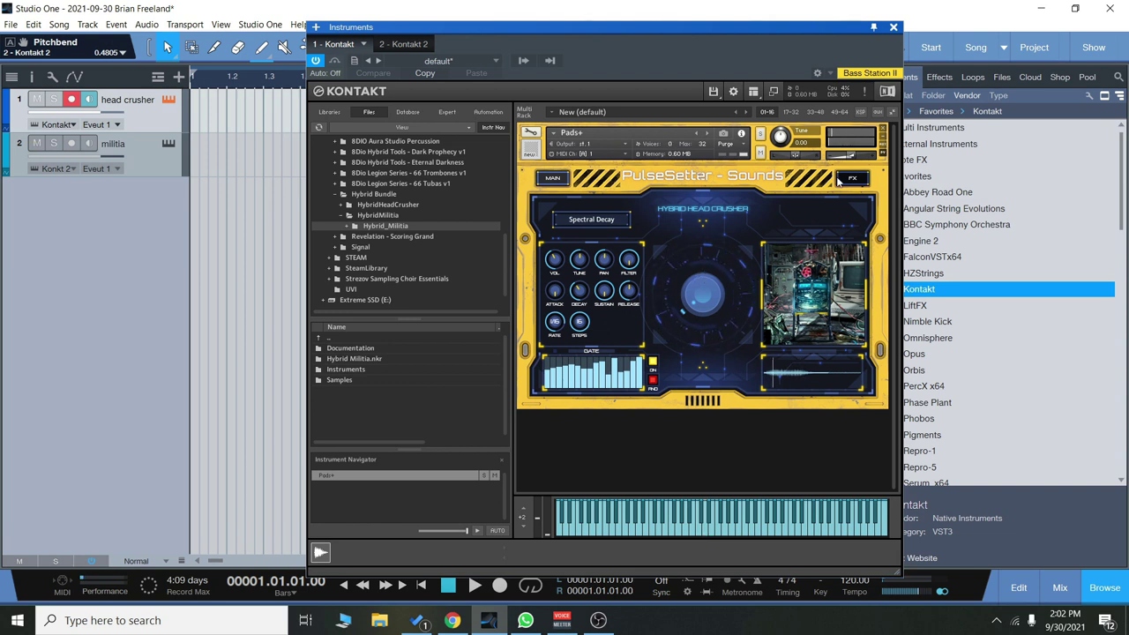
Audition the Spectral Decay pad from the effects page, toggle its filter effect and return to the main page
click(849, 179)
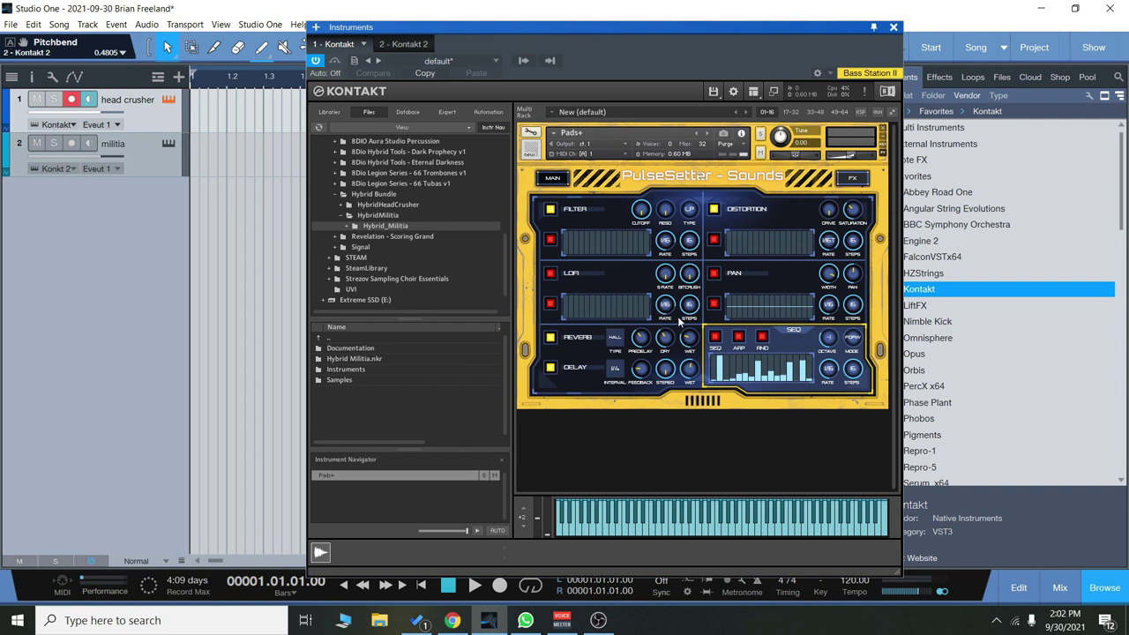
click(726, 533)
drag(726, 533, 637, 240)
click(550, 209)
click(548, 177)
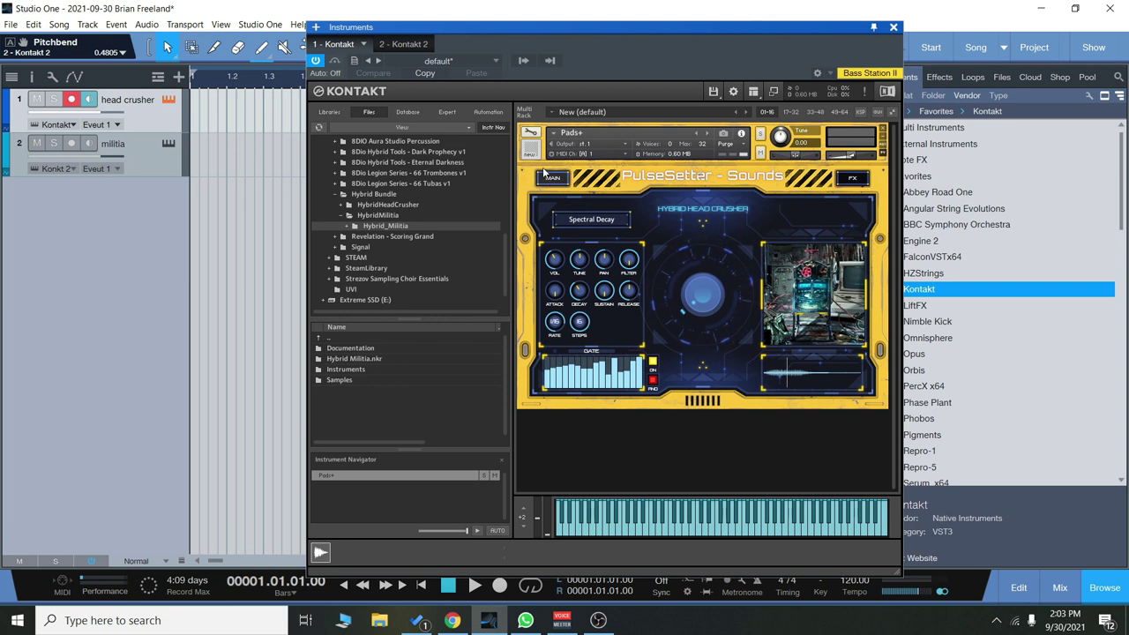
Remove the Pads+ instrument without saving its changes and load the Megahits patch in its place
click(882, 130)
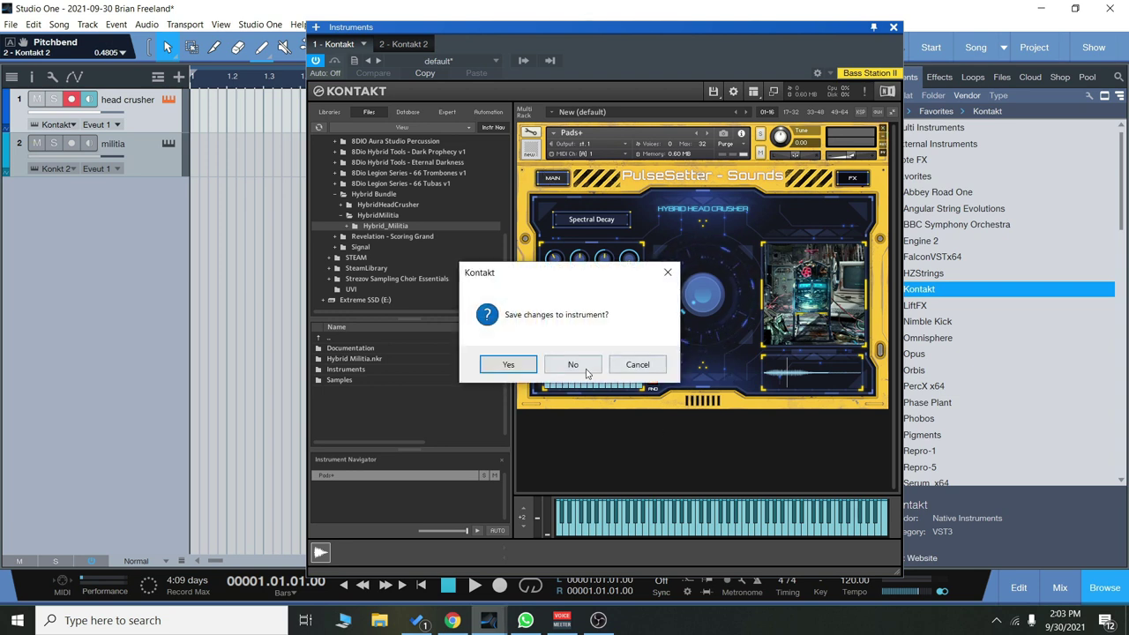
click(587, 374)
double_click(810, 462)
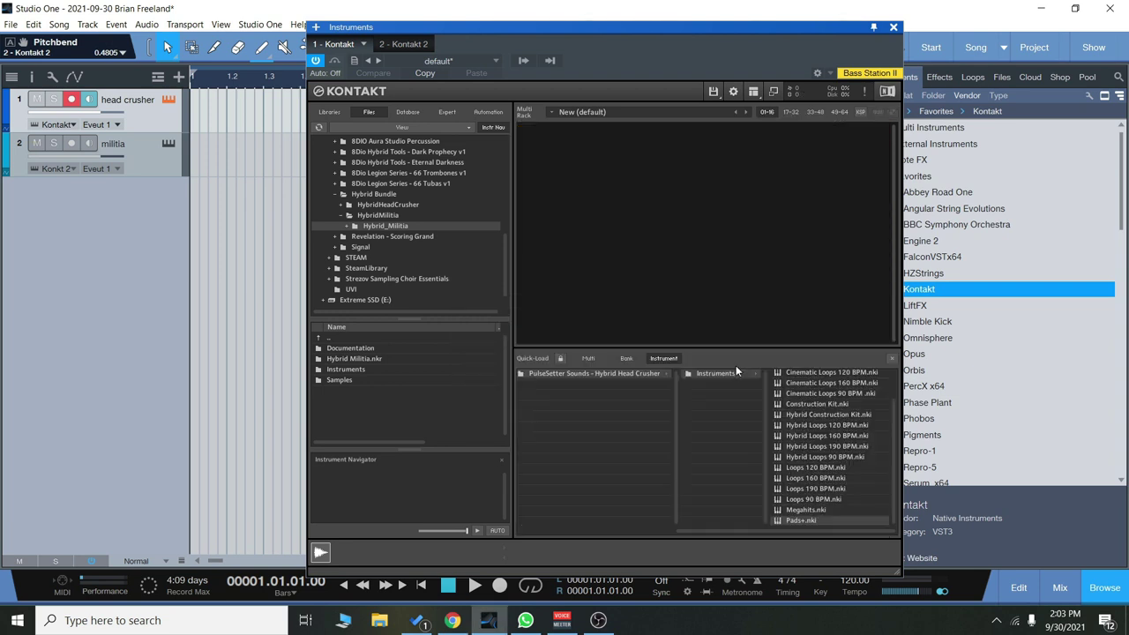
double_click(801, 509)
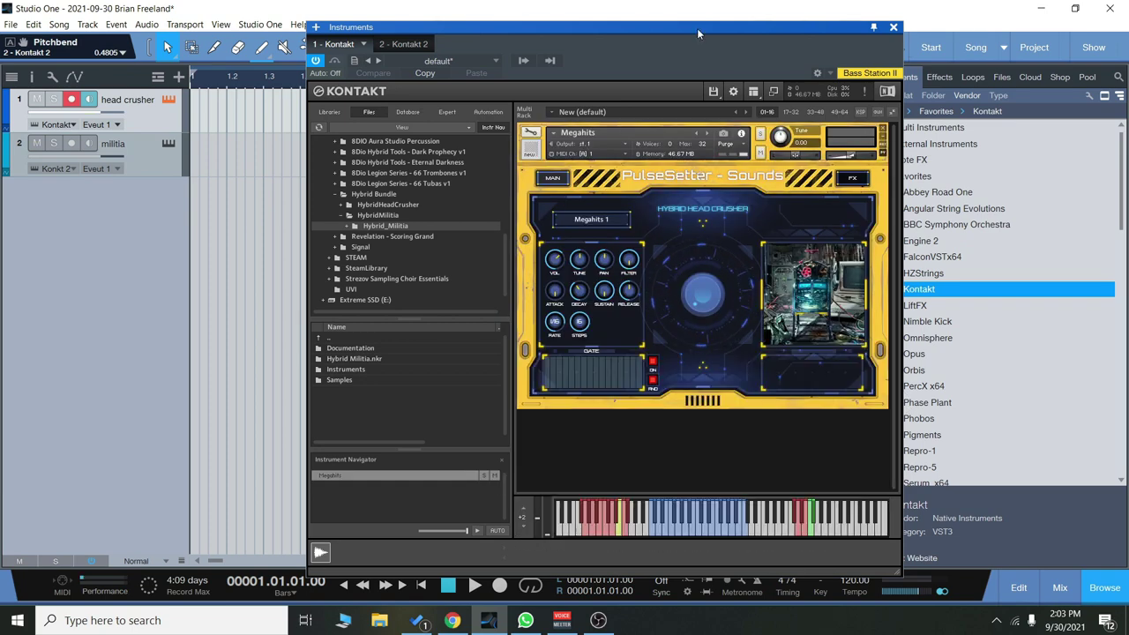
Move the instrument window away from the arrangement area and try a key on the Megahits patch
drag(697, 32, 744, 17)
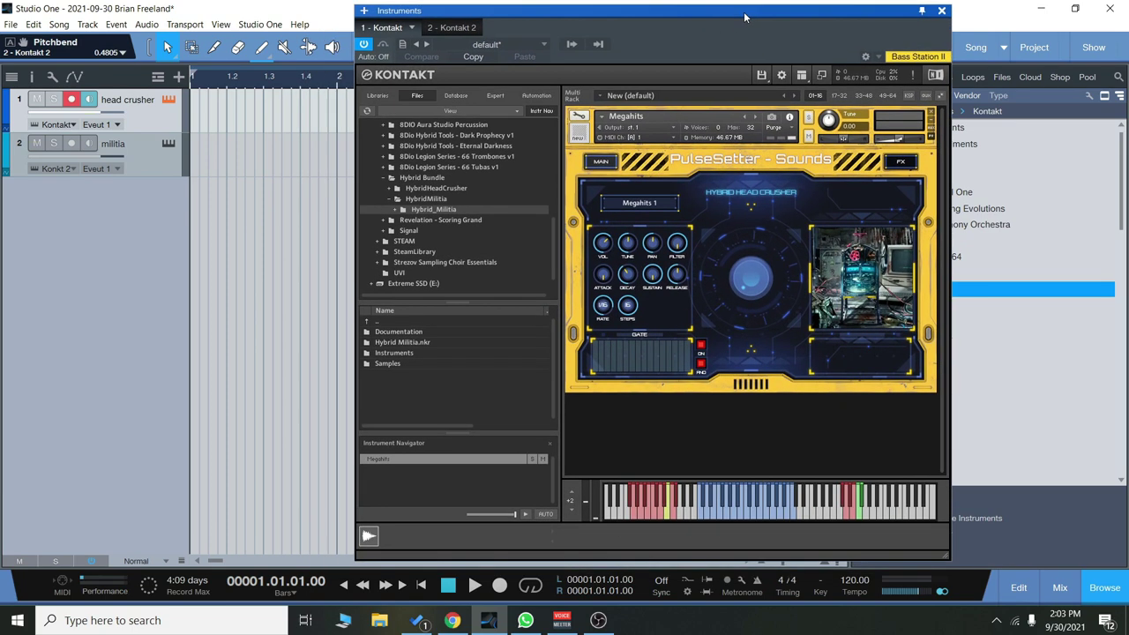
click(688, 519)
drag(654, 12, 668, 11)
View the Hybrid Militia Loops folder on the militia track, then return to the head crusher instrument and reposition its window
click(147, 162)
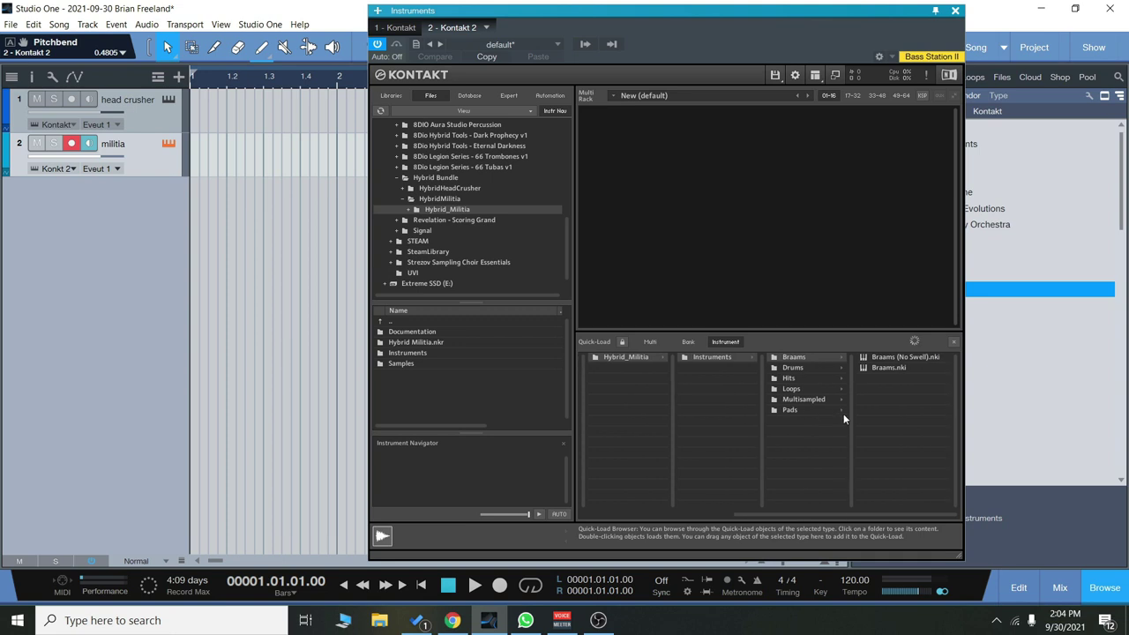
click(801, 388)
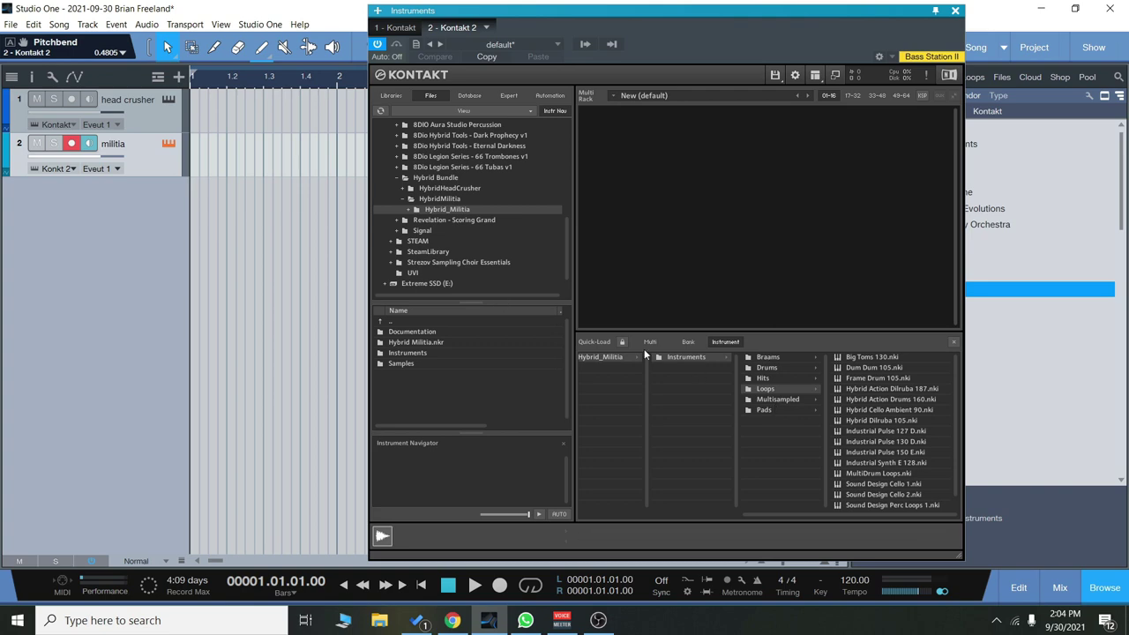
click(134, 115)
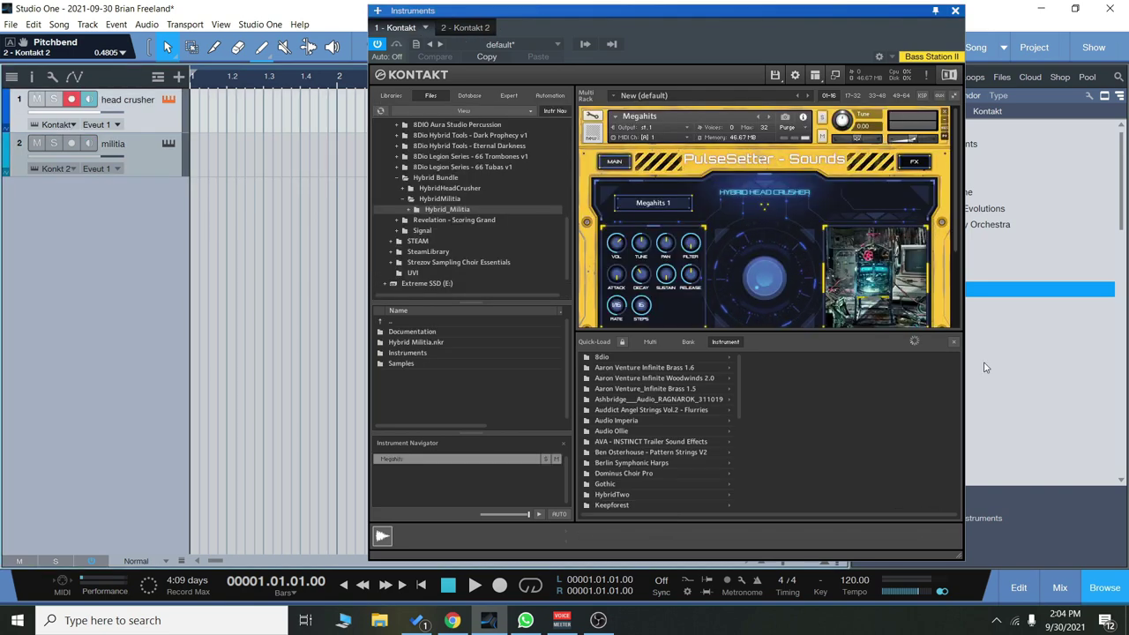
drag(728, 18, 684, 18)
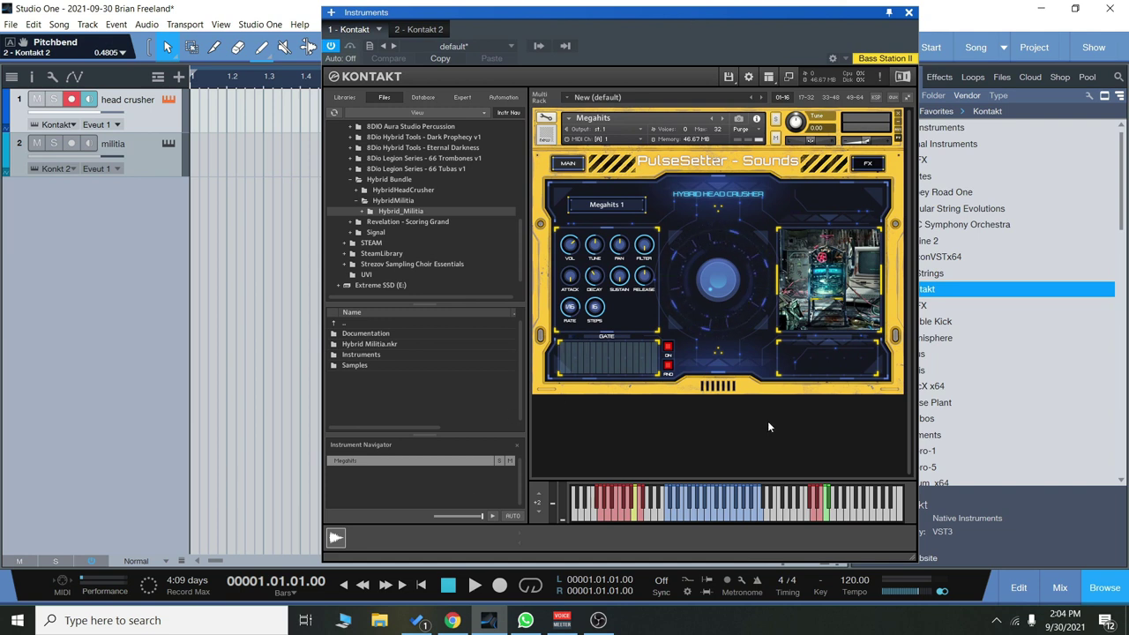
Alternate between the militia and head crusher tracks to compare the Braams (No Swell) and Megahits interfaces
click(142, 152)
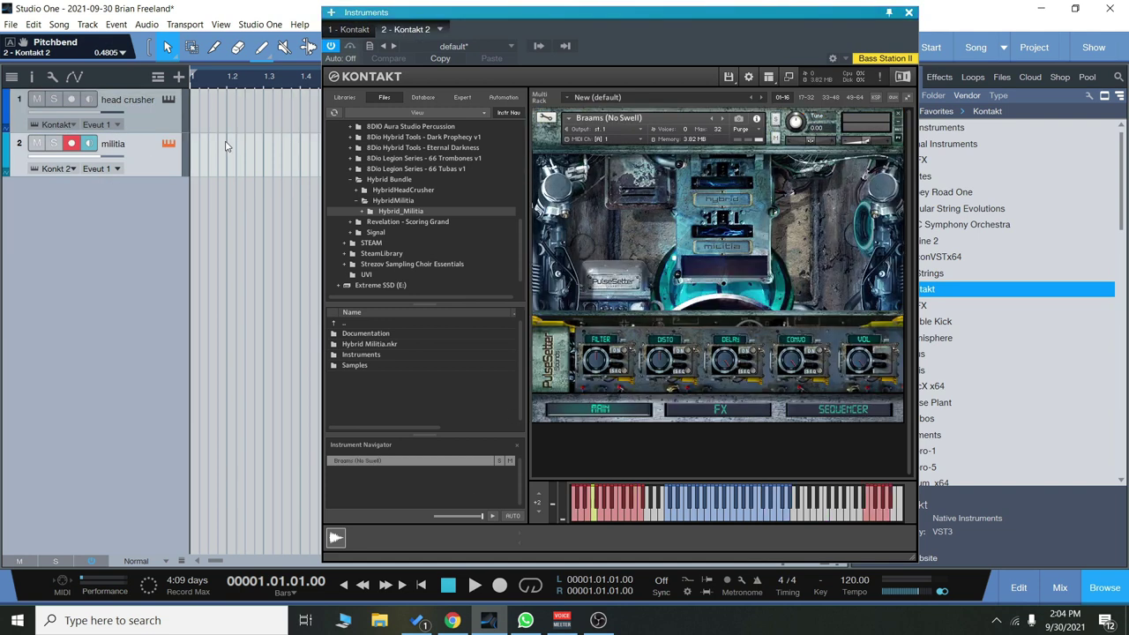
click(142, 107)
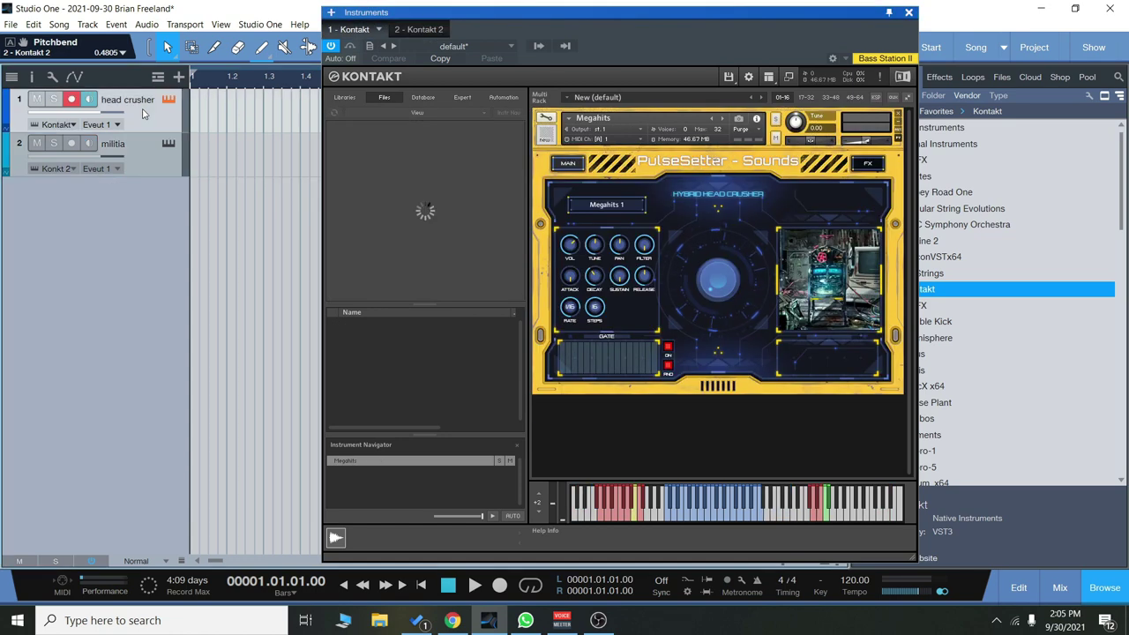
click(150, 160)
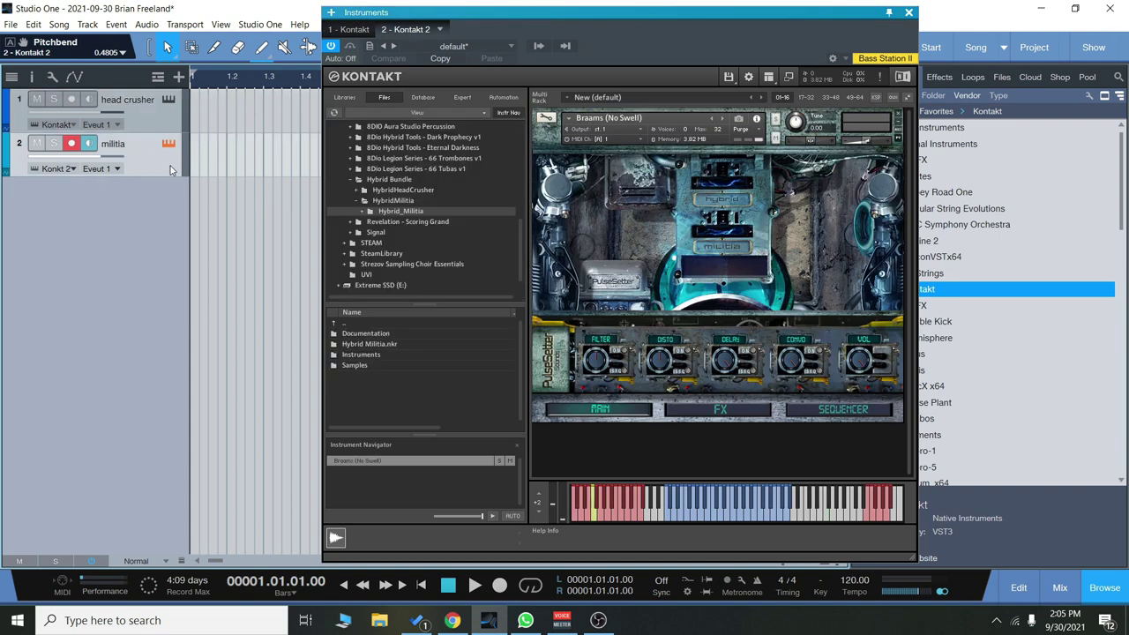
click(154, 117)
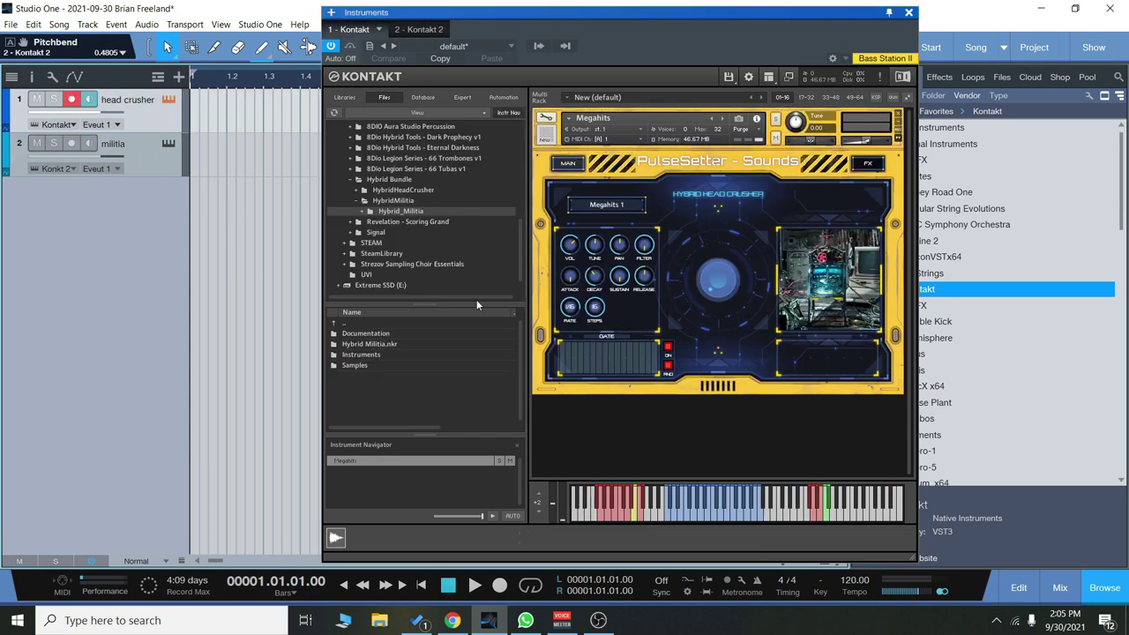
click(138, 149)
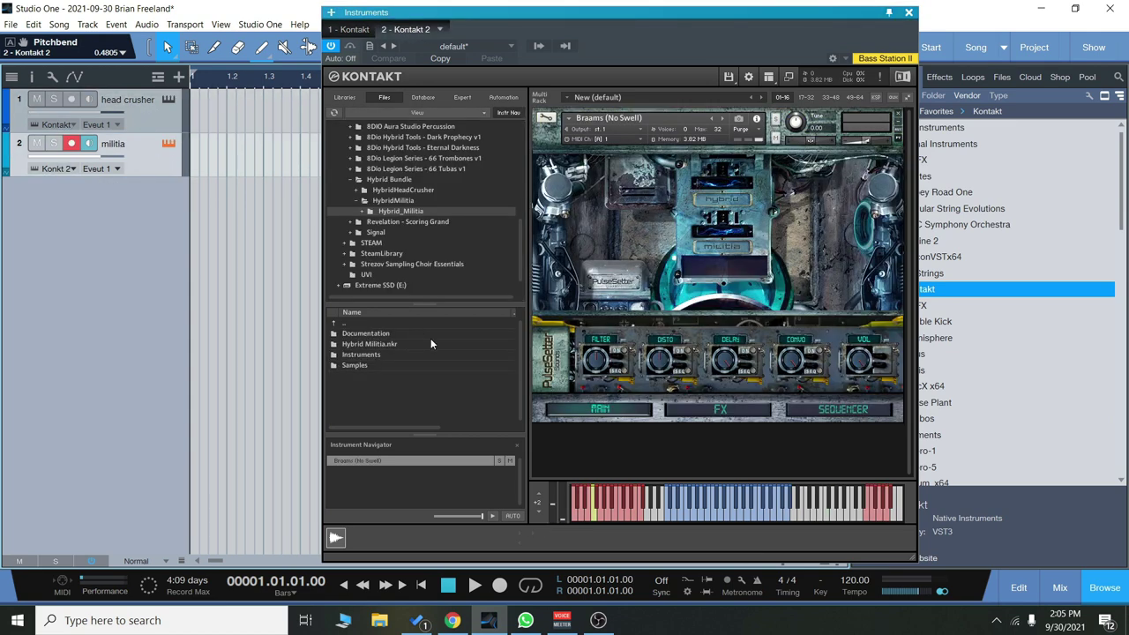
click(149, 130)
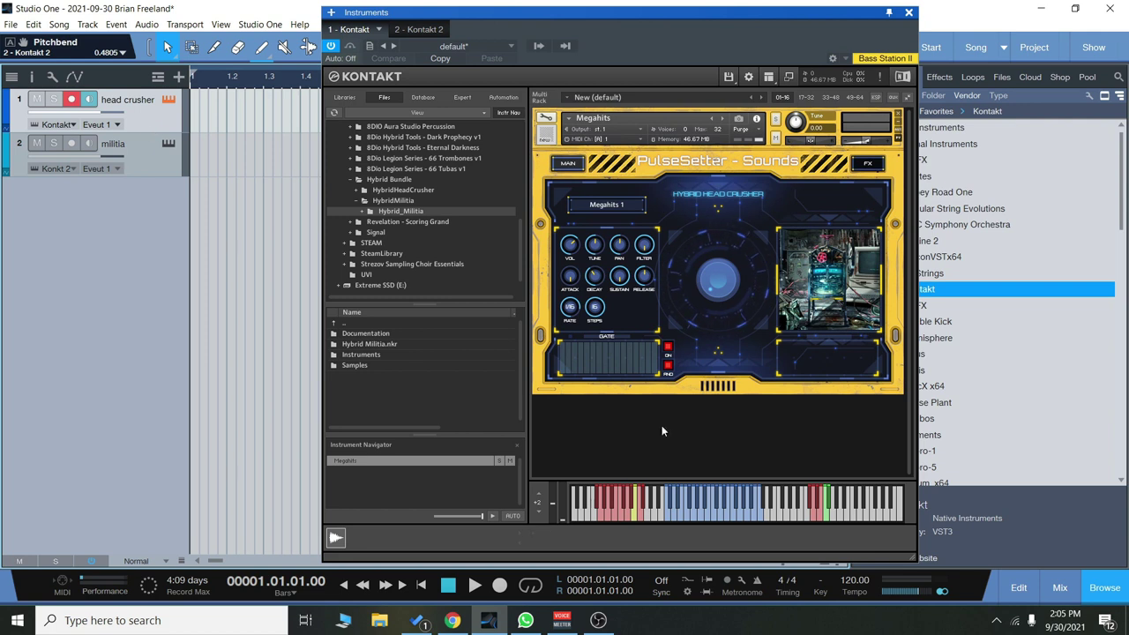